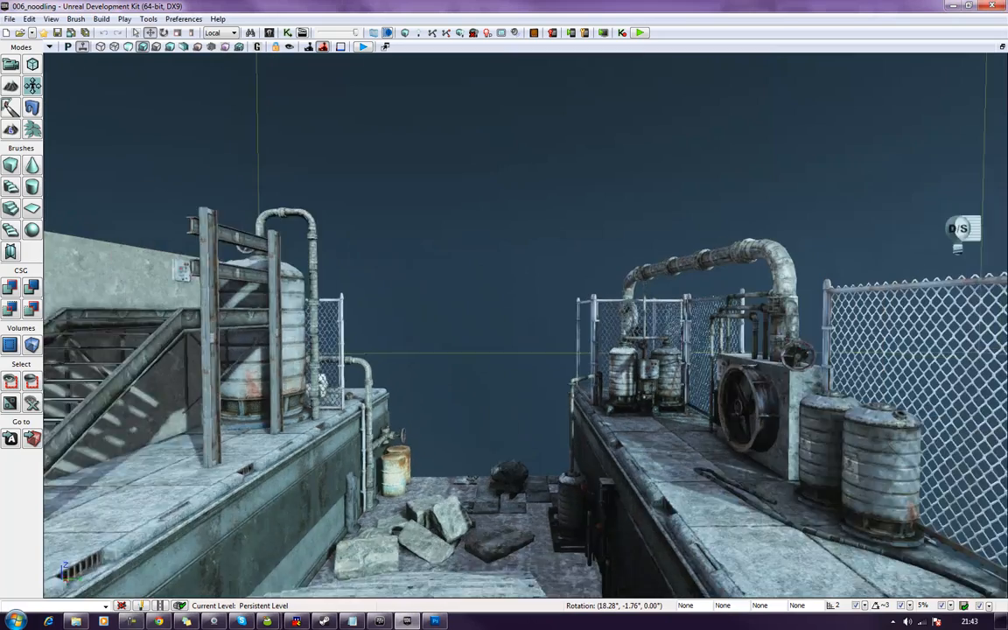
Examine the large tank and its vertical pipework beside the steel beam frame.
key("w")
right_click_drag(525, 325, 746, 445)
key("d")
key("d")
key("w")
key("w")
key("w")
key("d")
key("w")
key("a")
key("s")
key("w")
right_click_drag(548, 284, 759, 300)
key("a")
key("s")
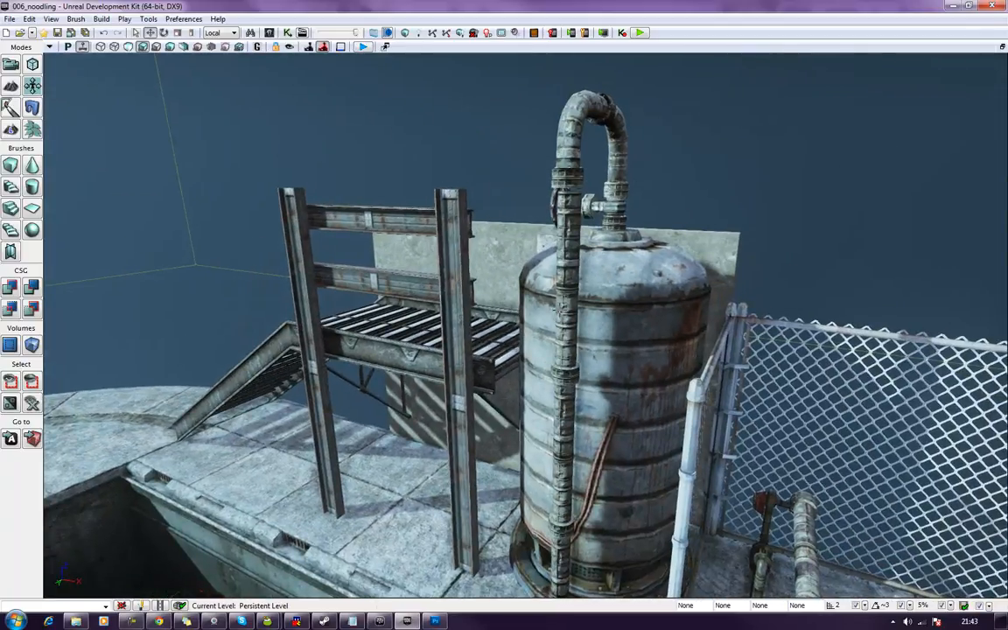
left_click(565, 308)
key("Delete")
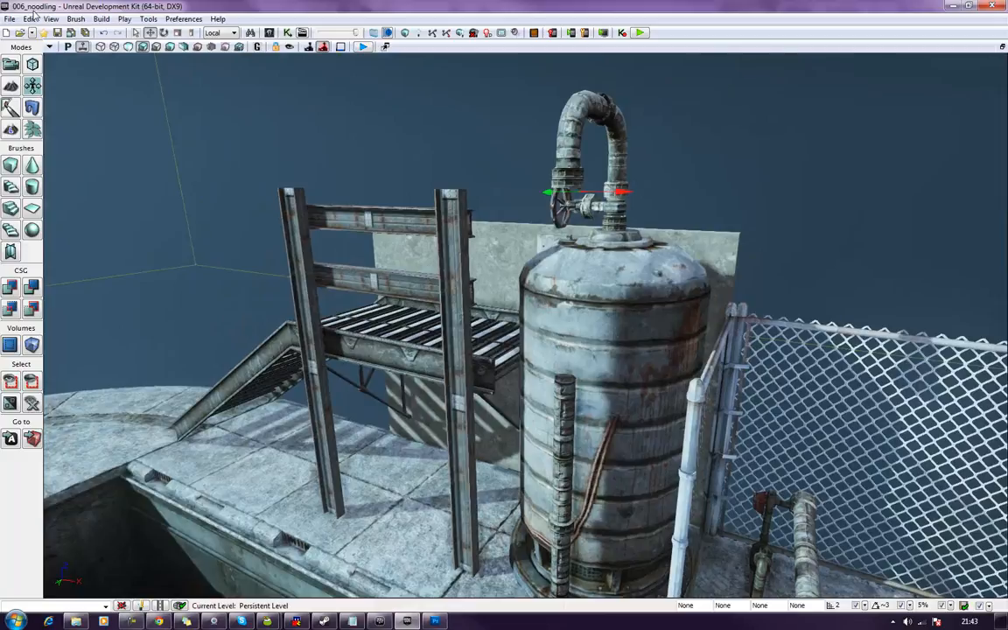
key("ctrl+z")
Switch to camera mode and move the upper section of the tank's vertical pipe aside along the X axis.
left_click_drag(621, 192, 547, 185)
right_click_drag(547, 184, 677, 237)
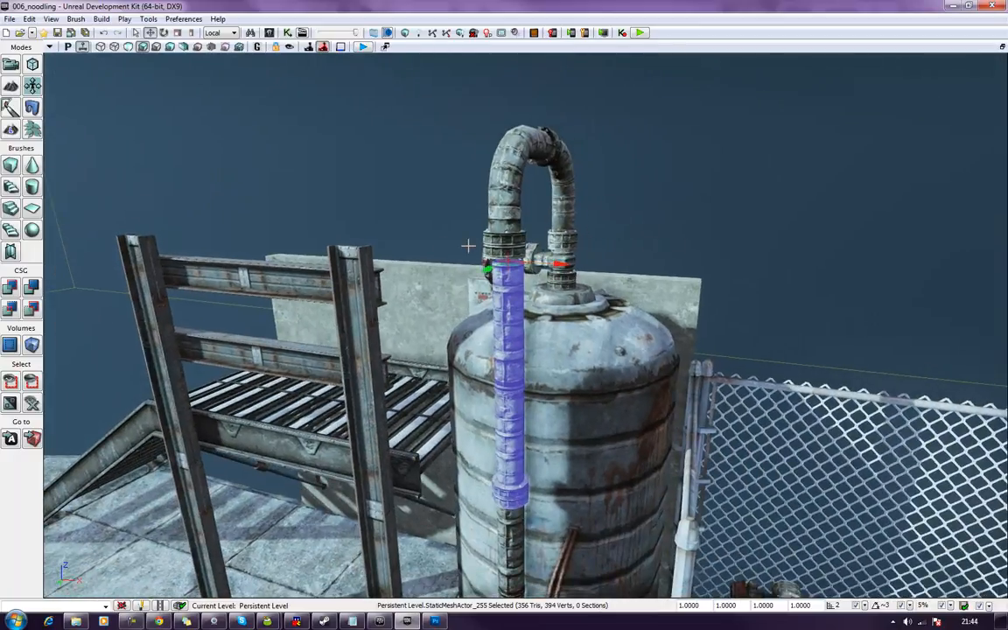
left_click(11, 64)
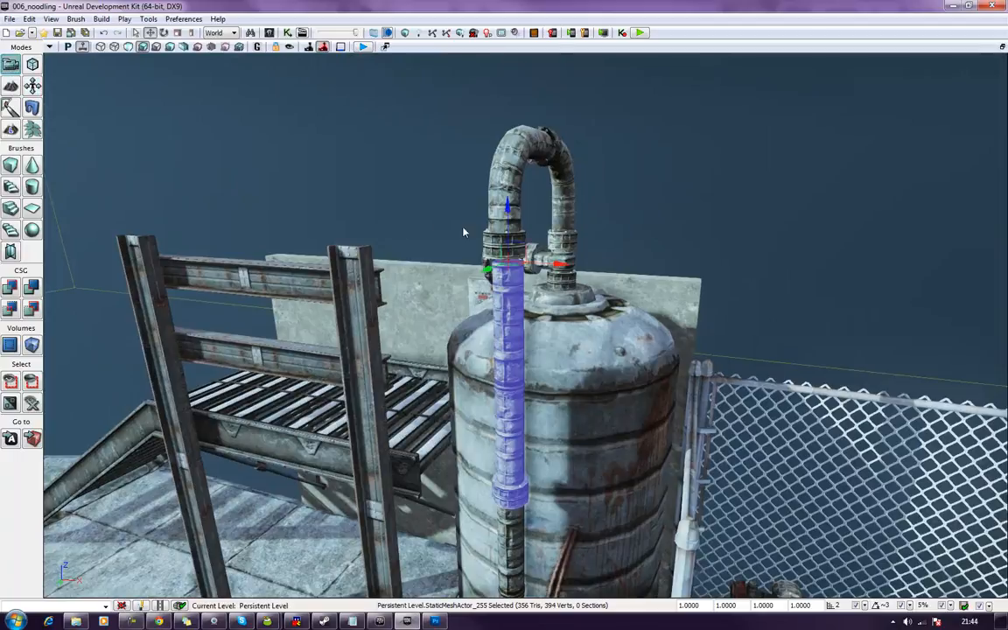
left_click_drag(556, 269, 482, 256)
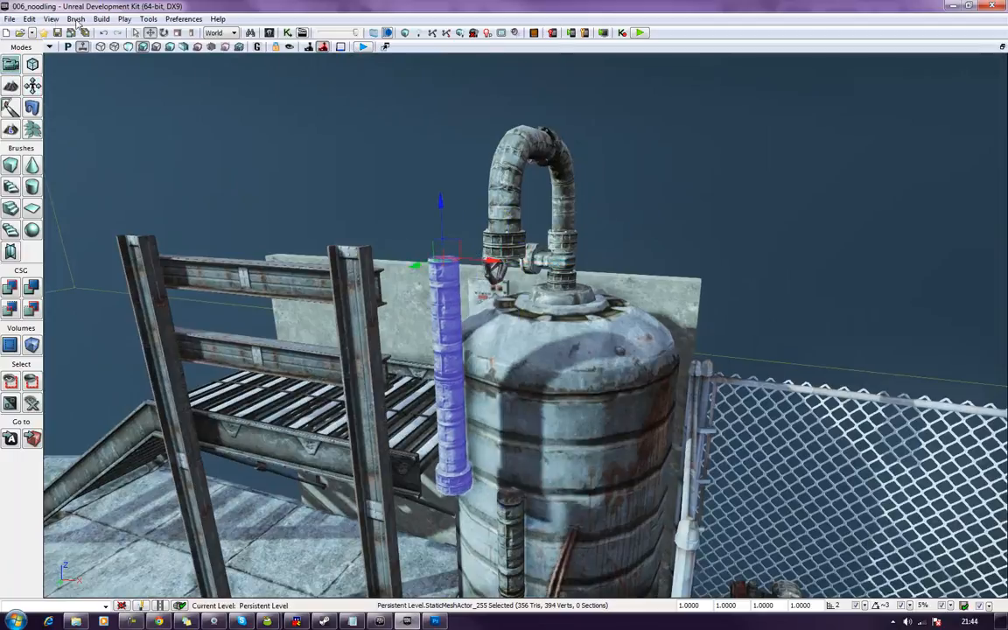
Find the T-shaped static mesh S_HU_Deco_Pipes_SM_PipeSetB04 in the Content Browser and place it in front of the tank.
left_click(53, 21)
left_click(54, 21)
left_click(53, 19)
mouse_move(52, 32)
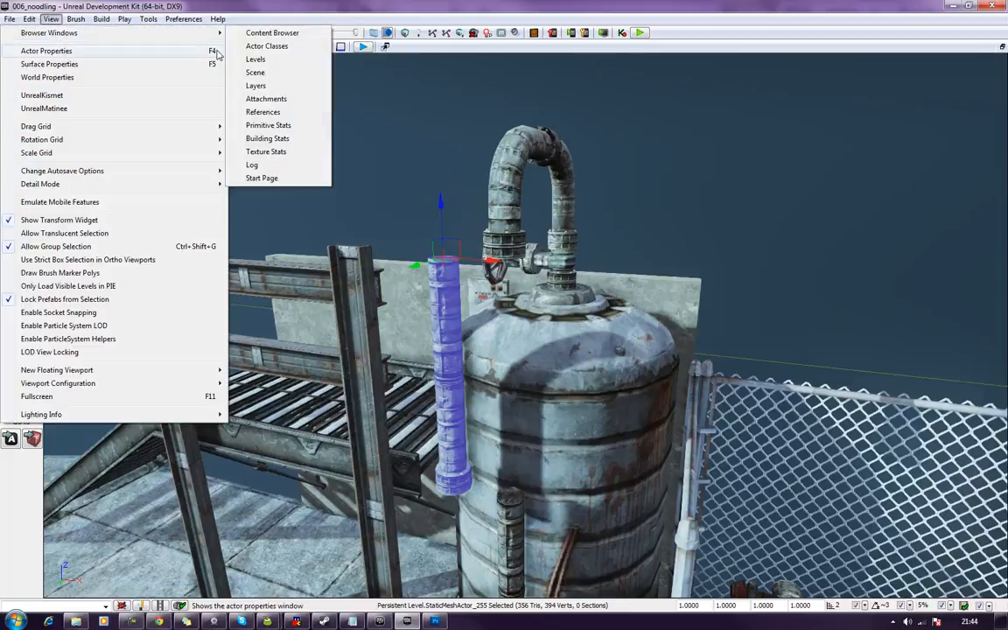
left_click(359, 33)
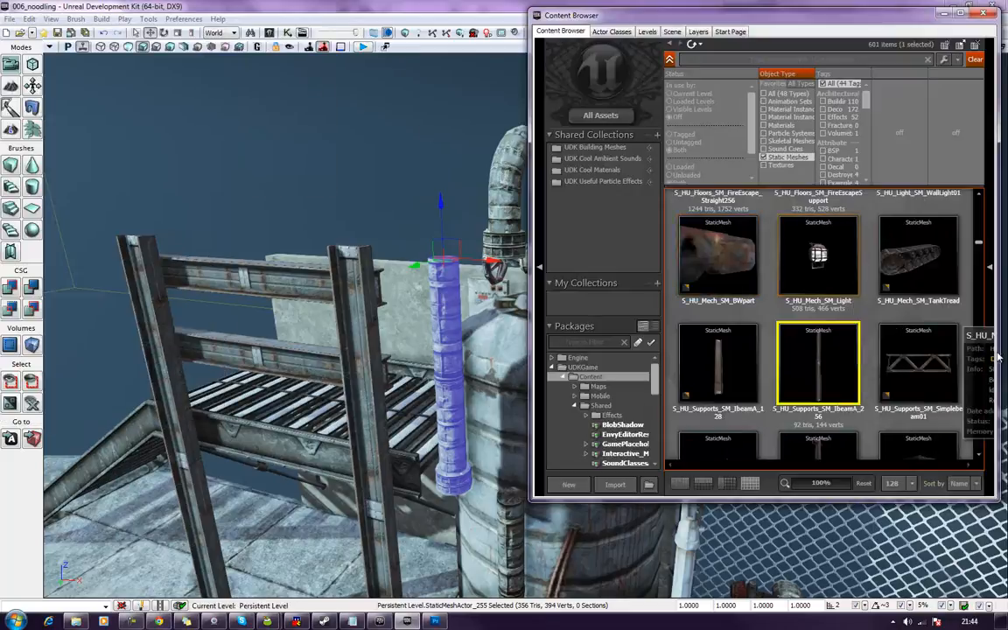
scroll(979, 227, "up", 5)
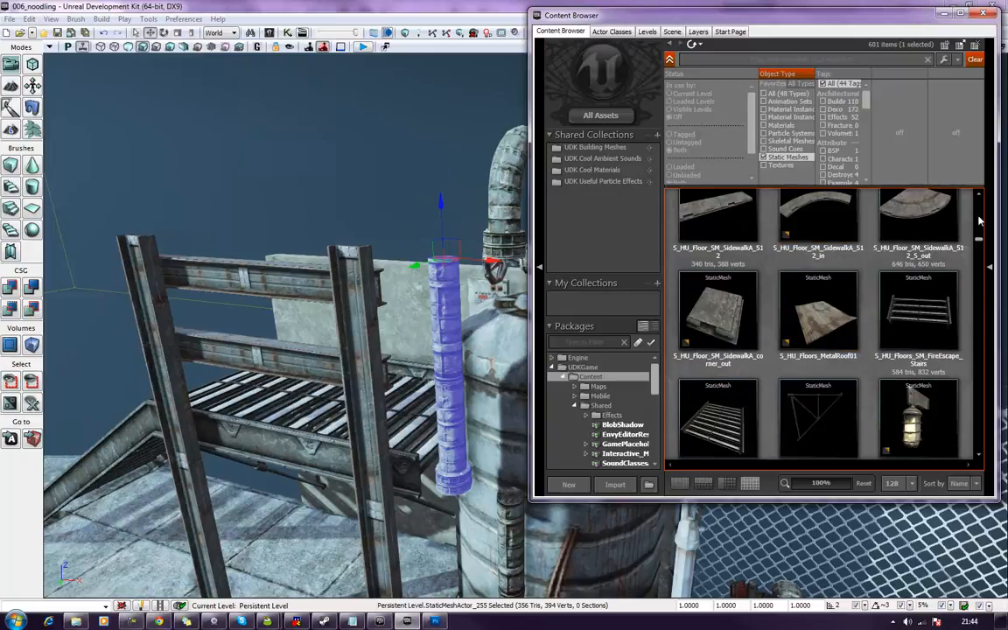
scroll(979, 217, "up", 2)
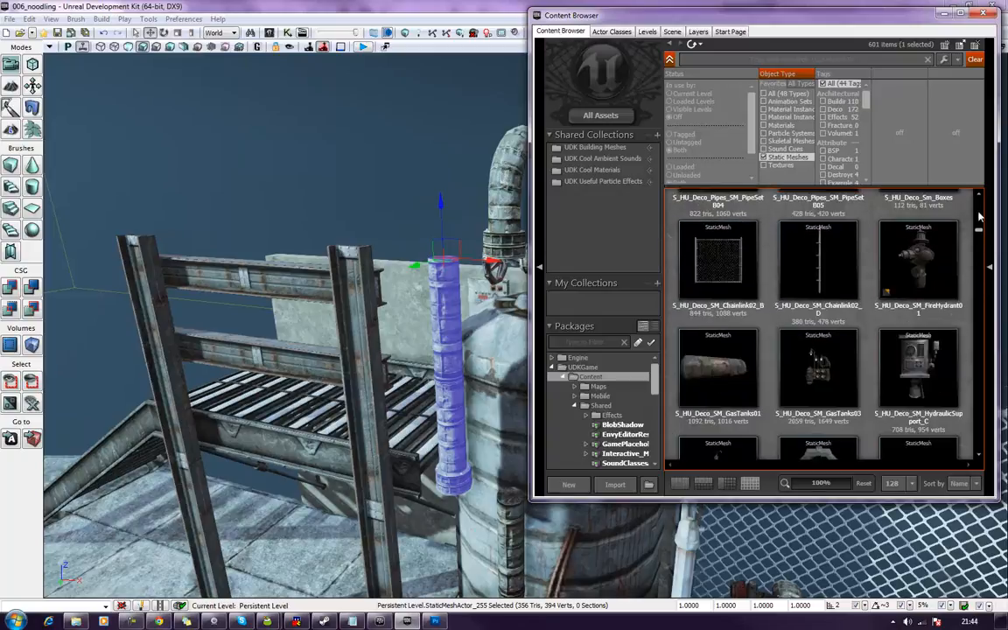
scroll(979, 217, "up", 2)
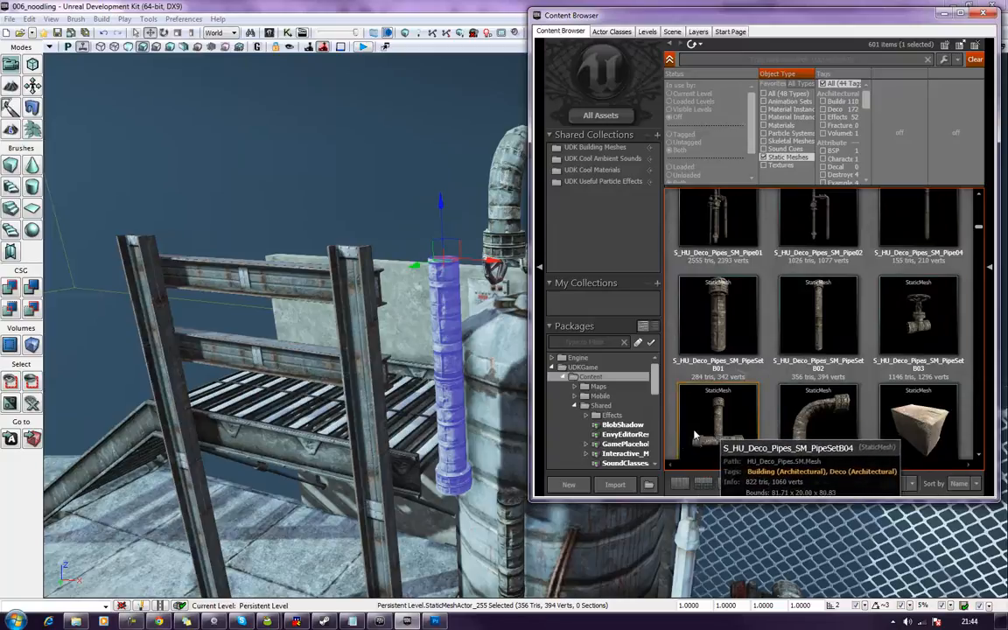
right_click_drag(500, 394, 557, 446)
left_click_drag(711, 444, 477, 435)
Rotate the T-shaped pipe about the Z and X axes so its side branch points away from the tank.
key("space")
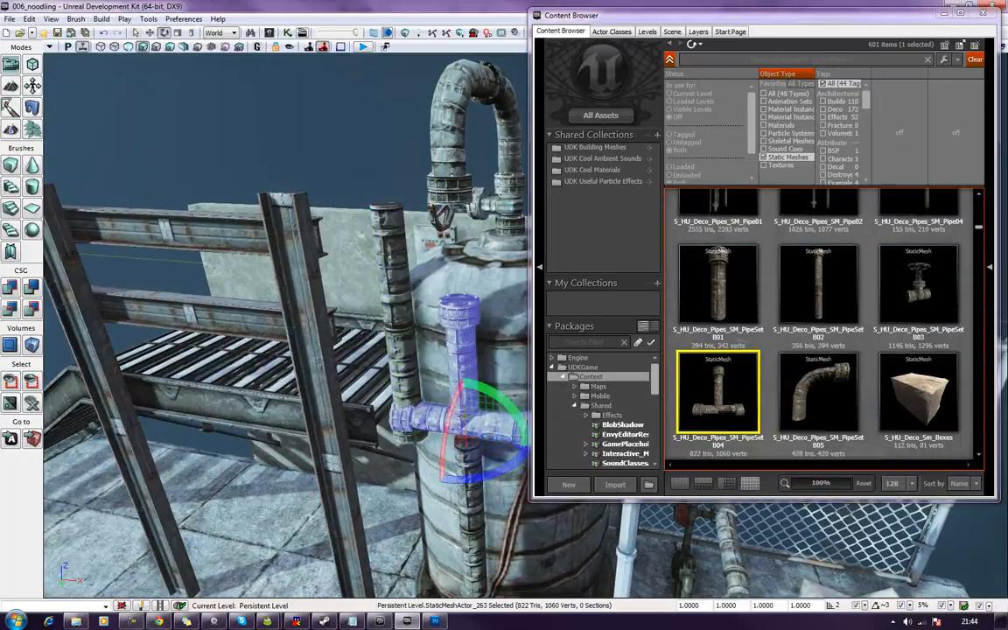
left_click_drag(422, 424, 470, 480)
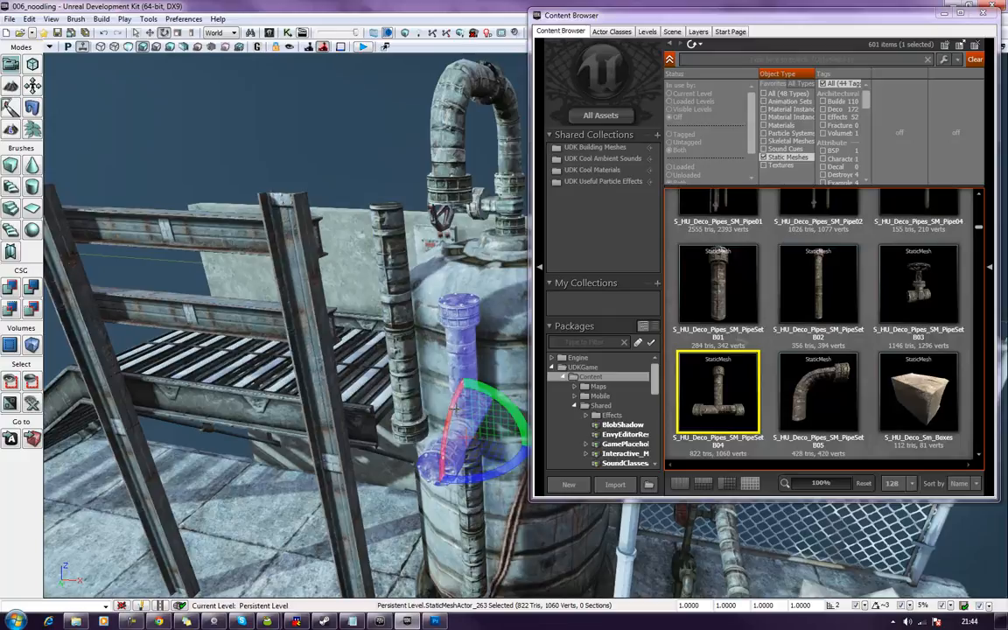
left_click_drag(456, 409, 434, 451)
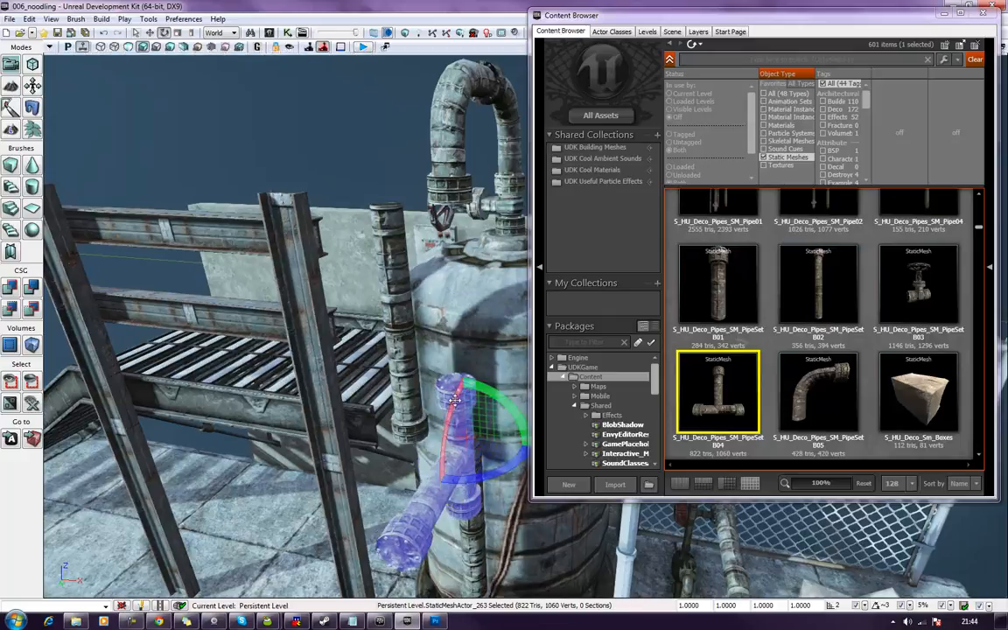
right_click_drag(416, 463, 296, 472)
mouse_move(425, 507)
right_mouse_down()
mouse_move(437, 508)
mouse_move(376, 494)
mouse_move(425, 507)
right_mouse_up()
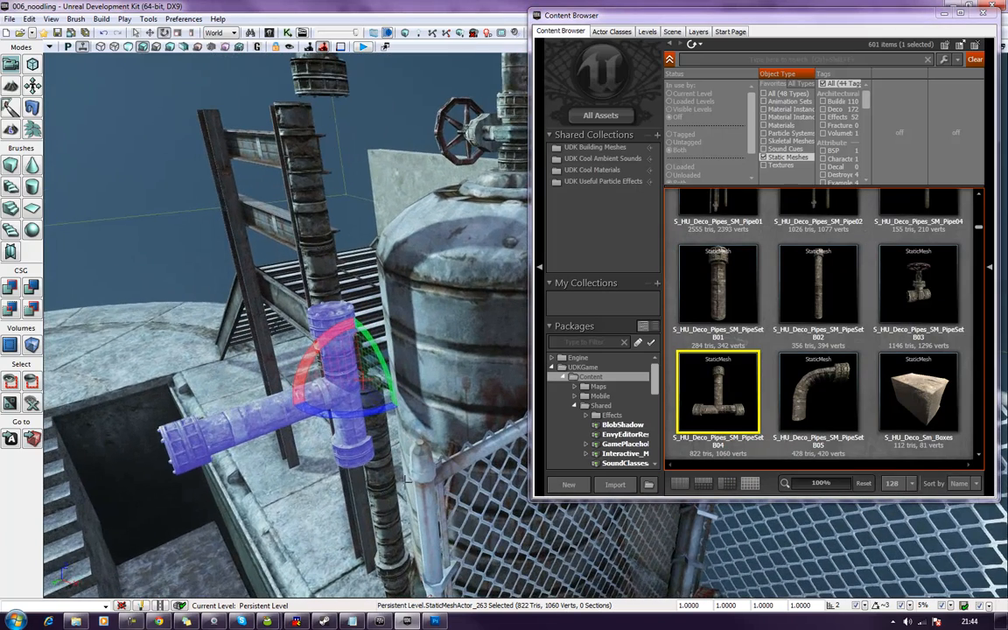
Move the T-shaped pipe onto the upper end of the remaining vertical pipe and align the two.
key("space")
key("space")
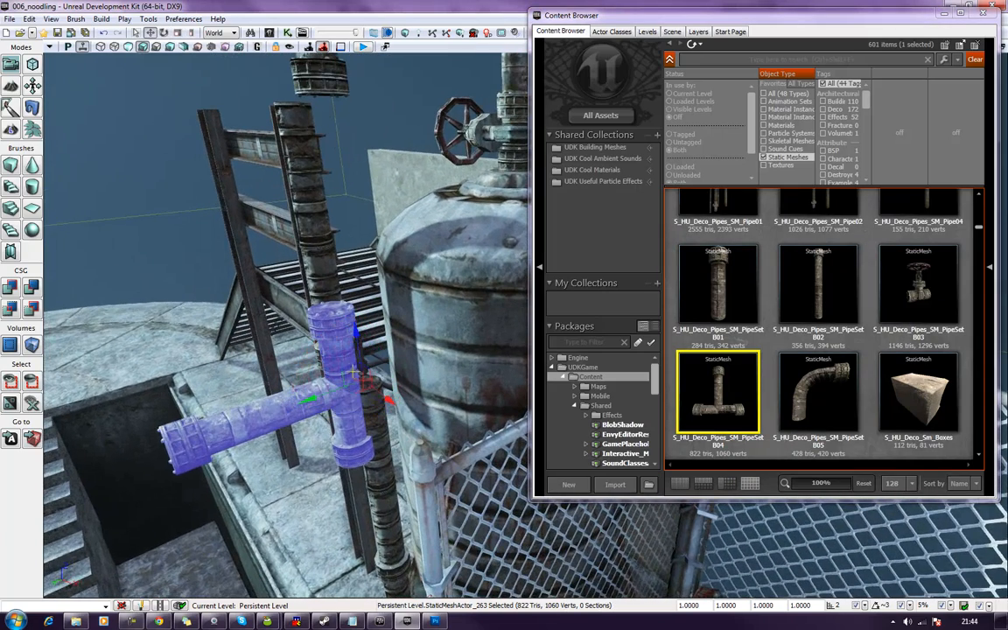
left_click_drag(357, 376, 354, 286)
right_click_drag(353, 286, 359, 228)
scroll(331, 245, "down", 3)
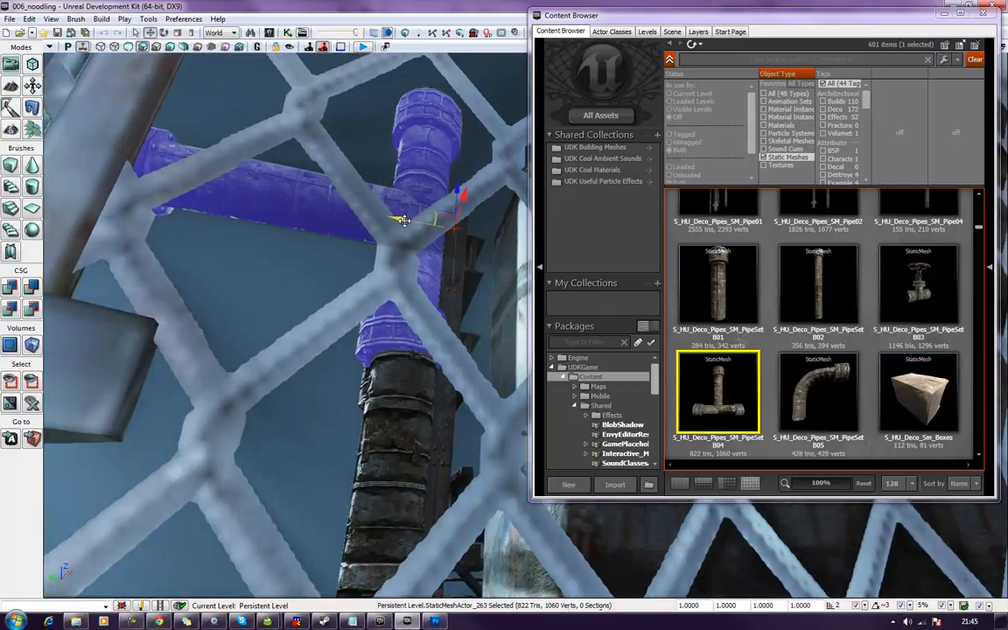
left_click_drag(406, 220, 408, 219)
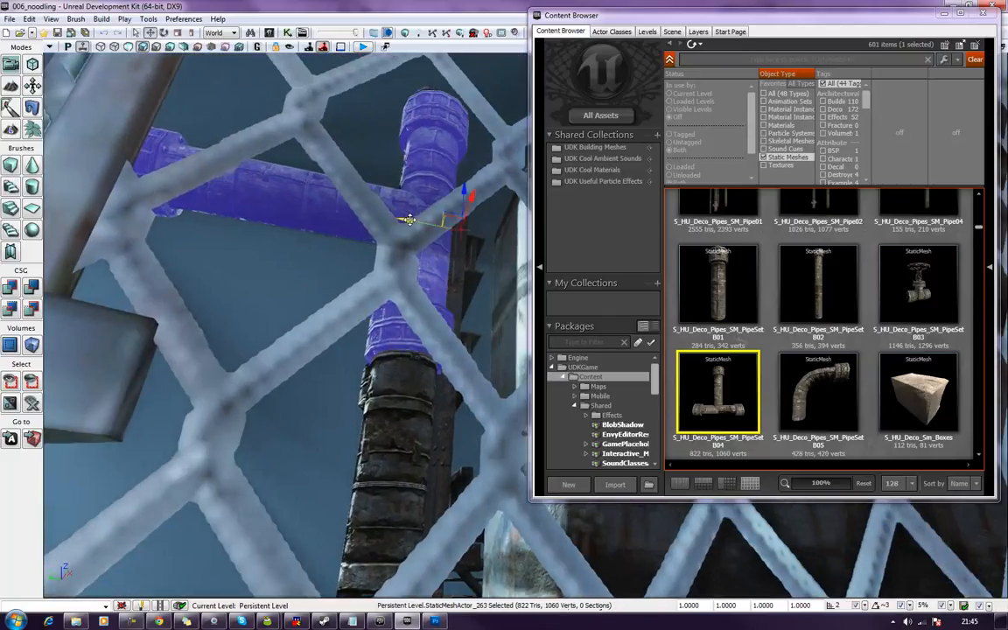
left_click(251, 270)
Try to fit the long pipe section between the T-shaped pipe and the curved pipe above.
scroll(251, 271, "down", 3)
right_click_drag(251, 270, 442, 303)
left_click(194, 250)
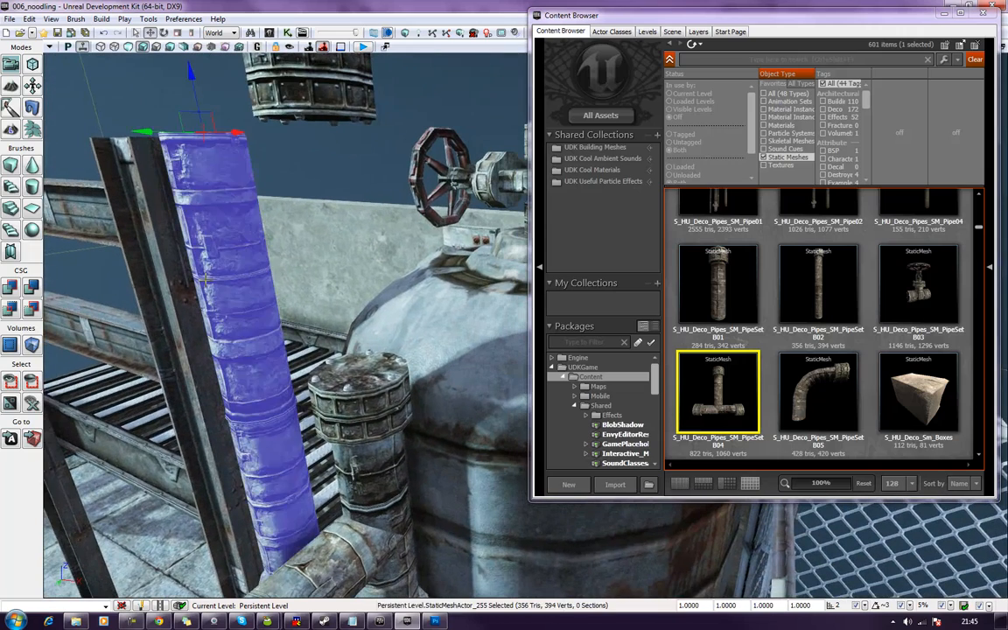
left_click_drag(197, 78, 186, 54)
left_click_drag(228, 109, 350, 113)
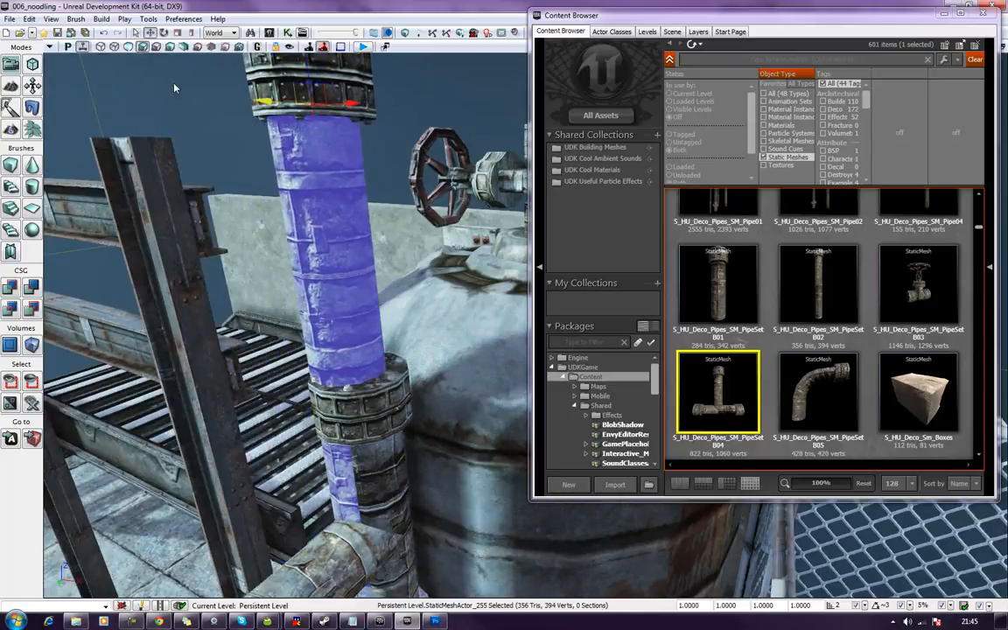
left_click(33, 65)
left_click_drag(310, 280, 350, 328)
middle_click_drag(221, 146, 74, 146)
left_click(11, 65)
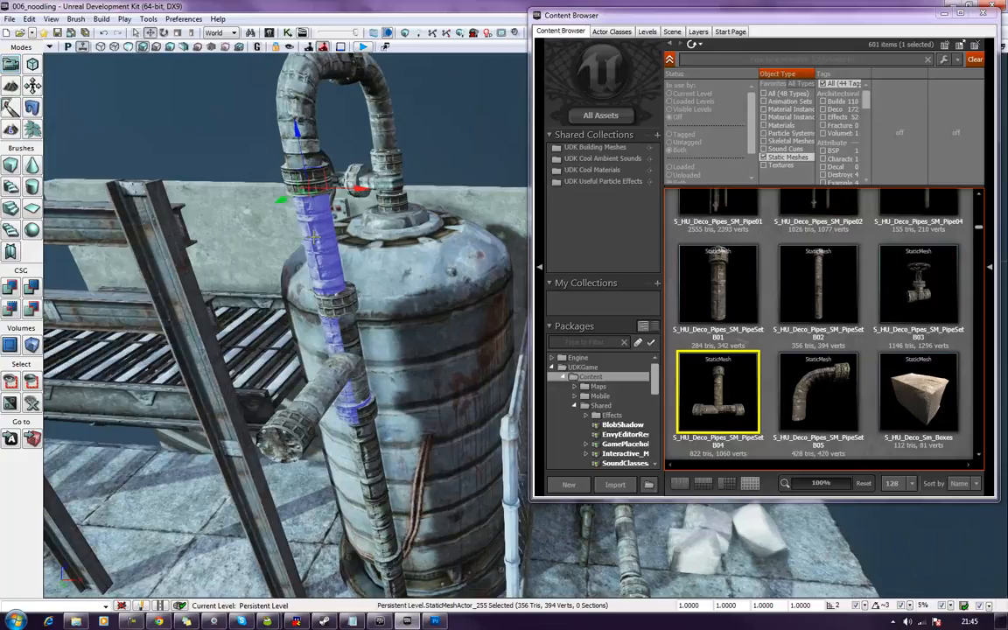
Replace the long pipe section with S_HU_Deco_Pipes_SM_PipeSetB01 on top of the T-shaped pipe, setting its Z scale to 0.8.
key("Delete")
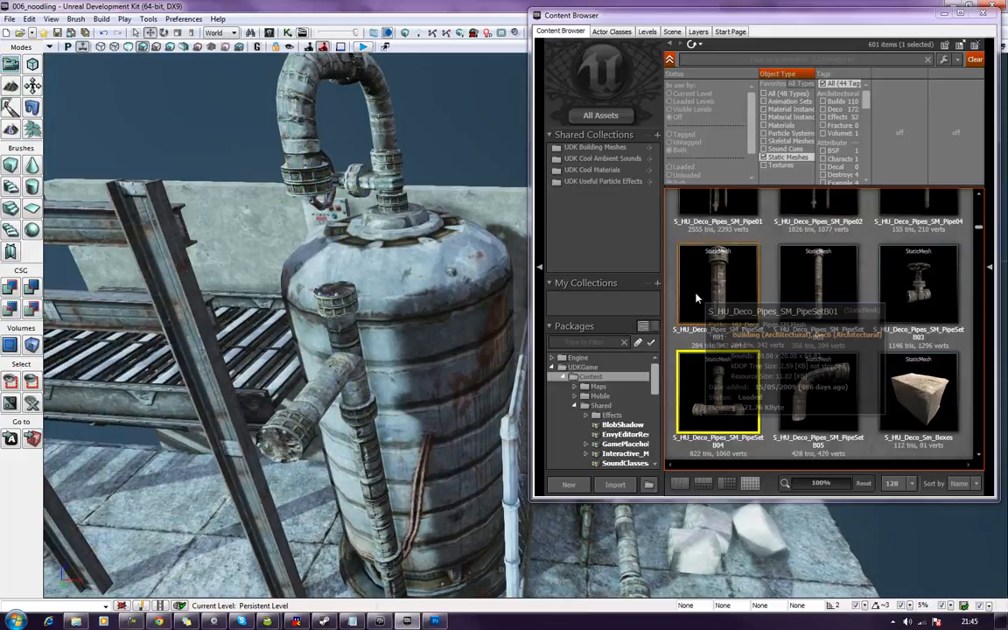
left_click_drag(717, 304, 333, 290)
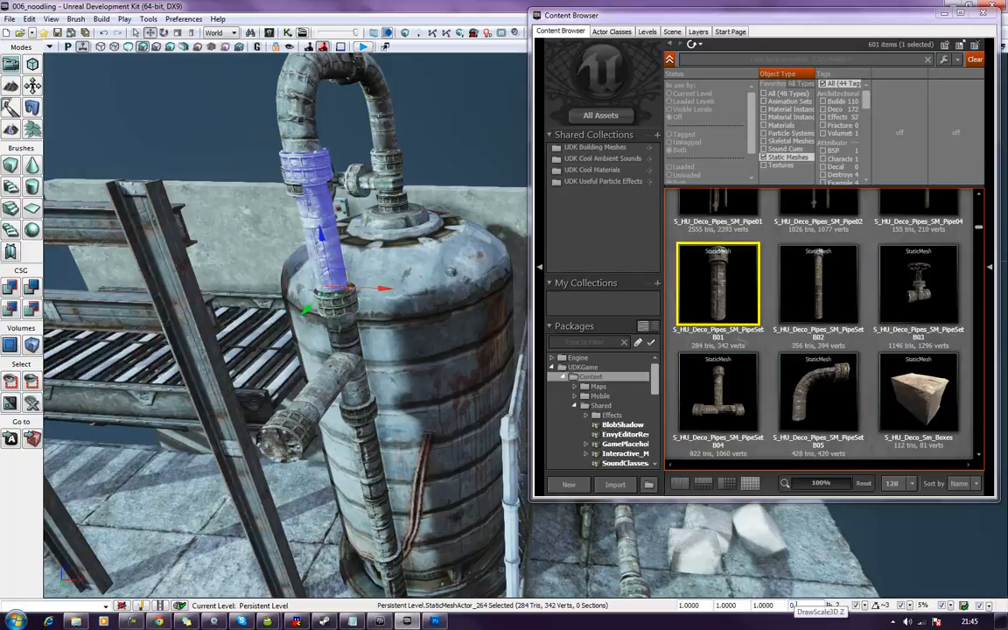
key("Return")
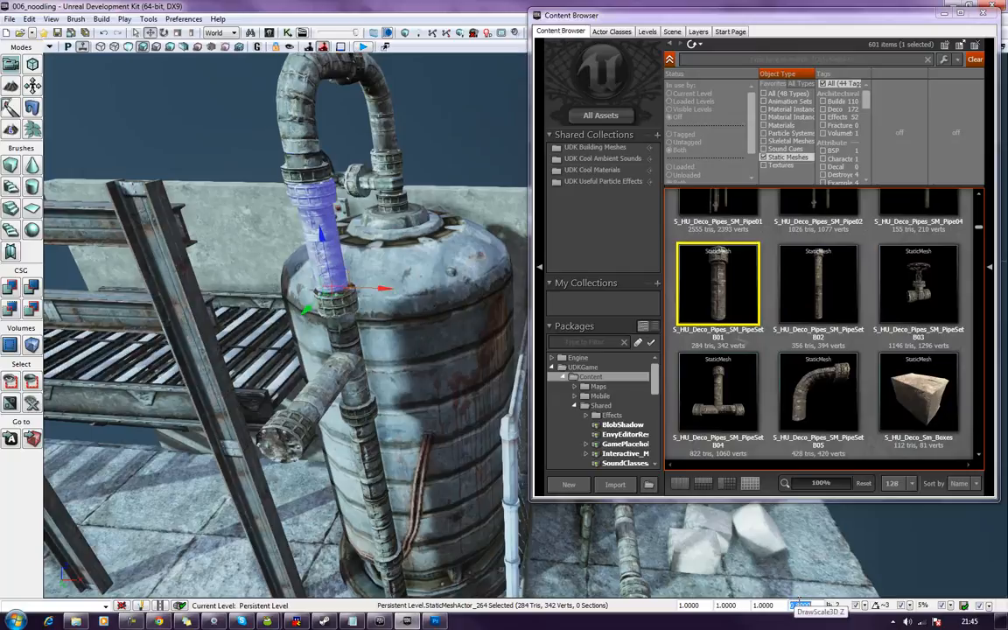
Align the short PipeSetB01 section with the T-shaped pipe below, seating it on the lower collar.
right_click_drag(379, 325, 438, 315)
right_click_drag(390, 358, 394, 360)
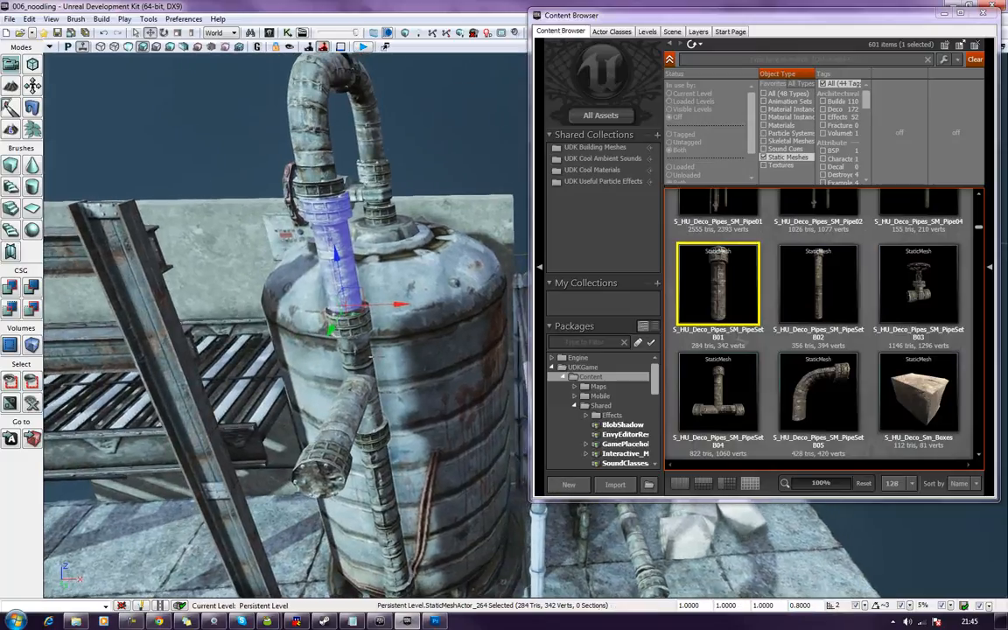
left_click_drag(402, 303, 402, 304)
right_click_drag(404, 305, 293, 365)
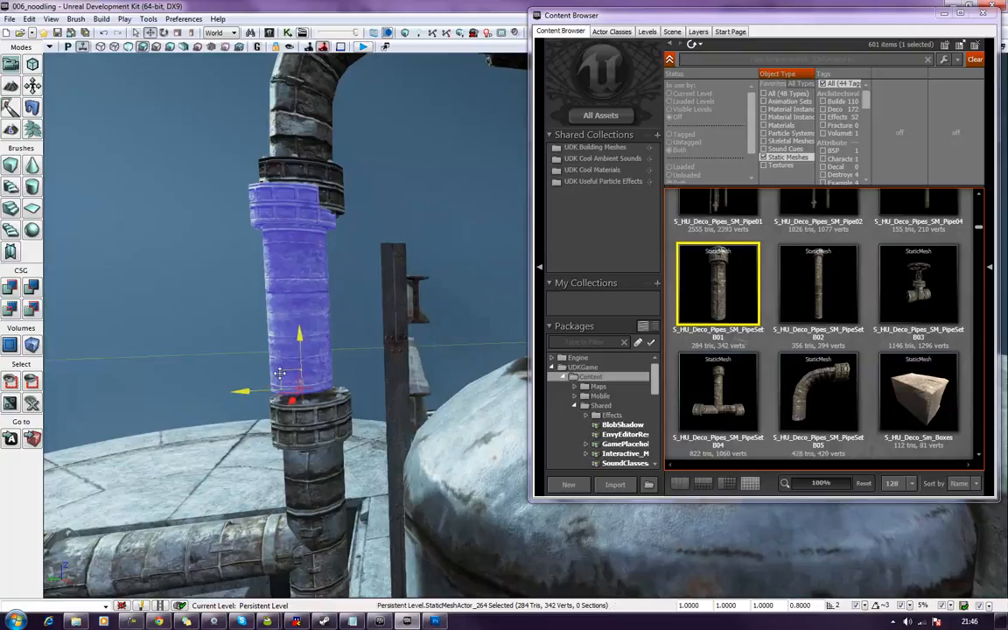
left_click_drag(260, 389, 262, 388)
right_click_drag(264, 388, 212, 429)
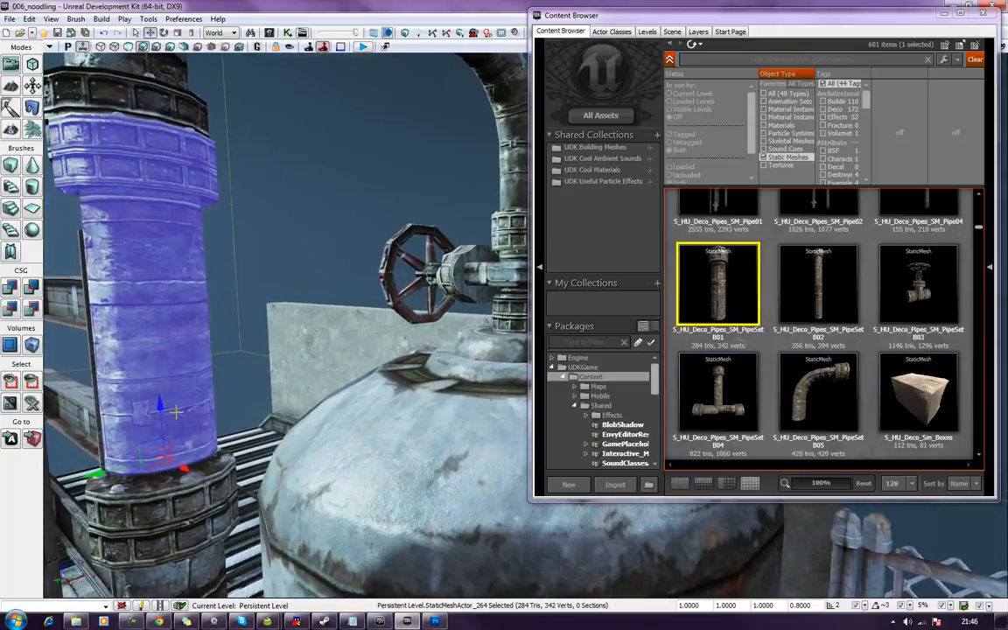
left_click_drag(159, 419, 158, 421)
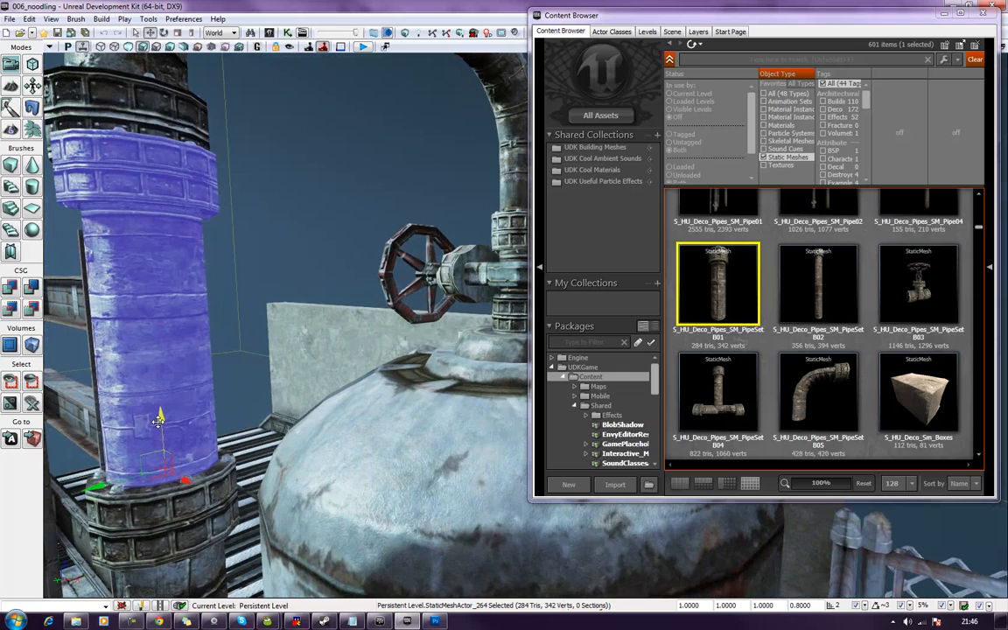
Select all four vertical pipe pieces below the curved pipe and nudge them together along X to line up with it.
right_click_drag(158, 422, 407, 453)
scroll(407, 452, "down", 5)
right_click_drag(384, 414, 444, 244)
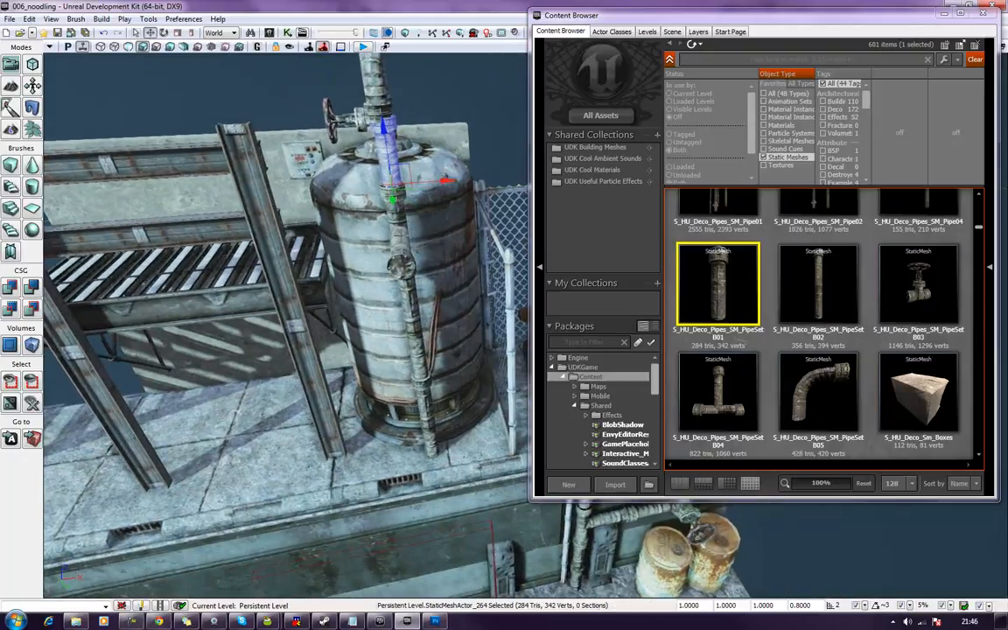
left_click(402, 241, "ctrl")
left_click(412, 347, "ctrl")
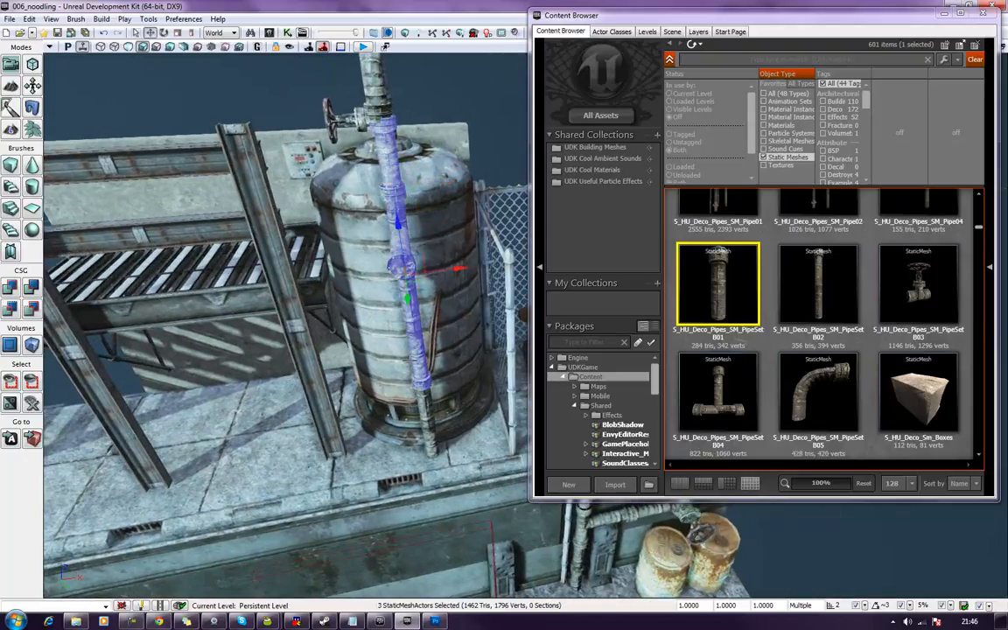
left_click(430, 422, "ctrl")
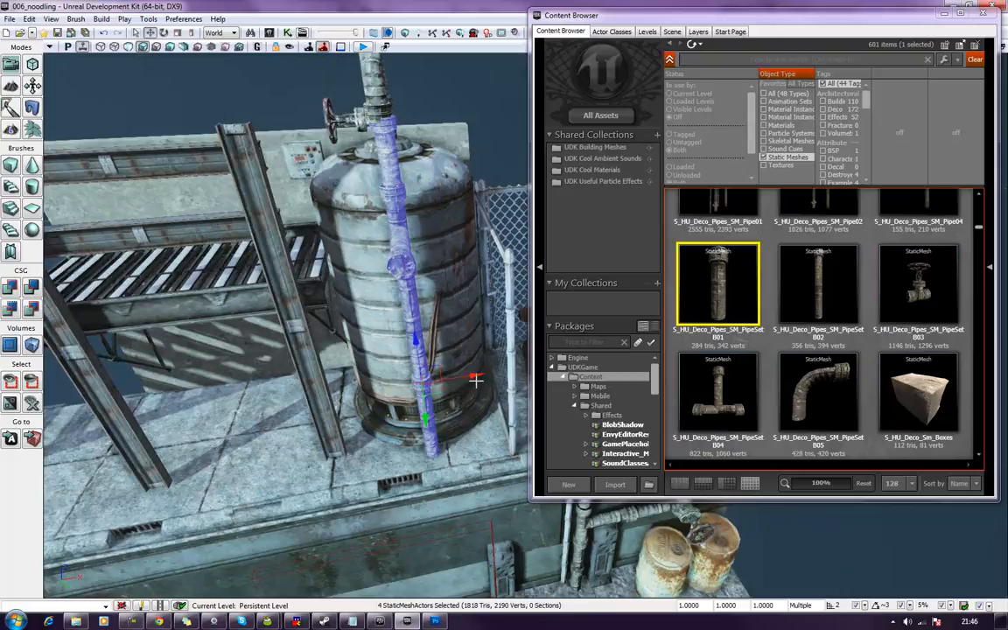
left_click_drag(474, 374, 473, 374)
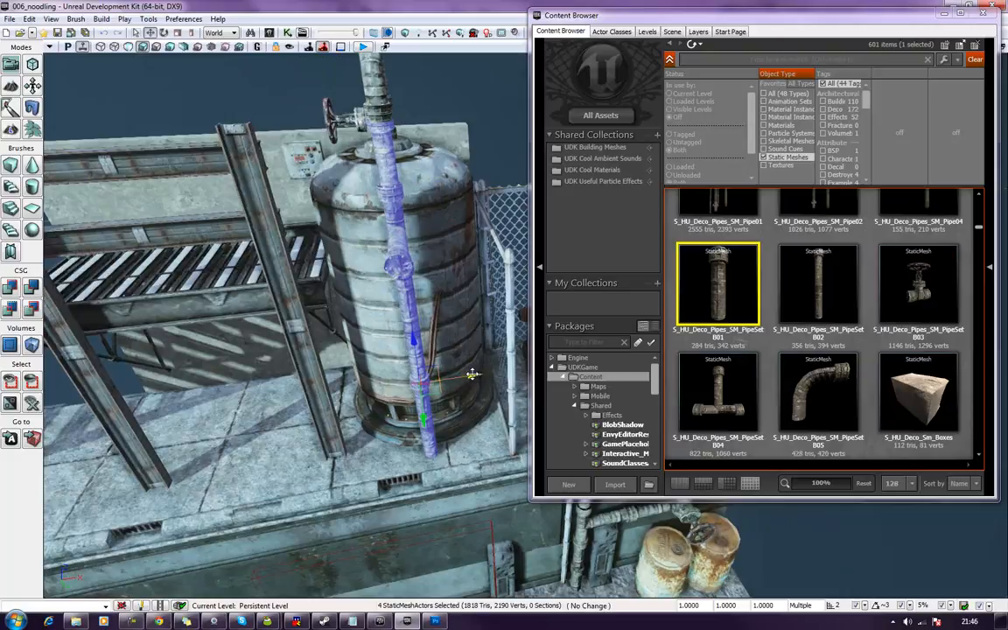
Fine-tune the height of the short PipeSetB01 section between the curved pipe and the T-shaped pipe, and deselect it.
left_click(454, 327)
right_click_drag(454, 327, 477, 288)
scroll(411, 302, "down", 3)
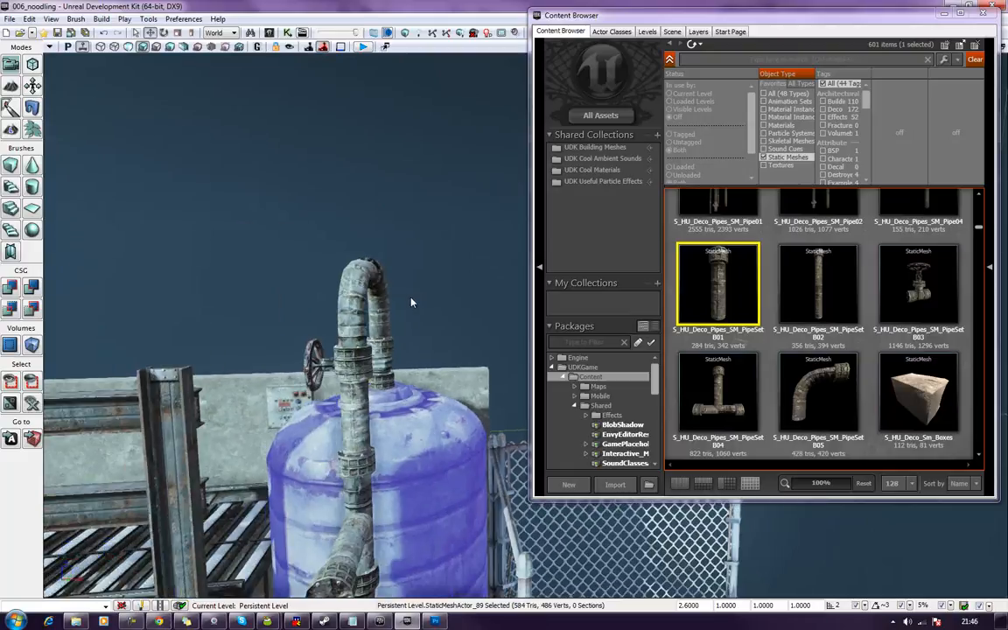
left_click(452, 292)
right_click_drag(451, 292, 490, 293)
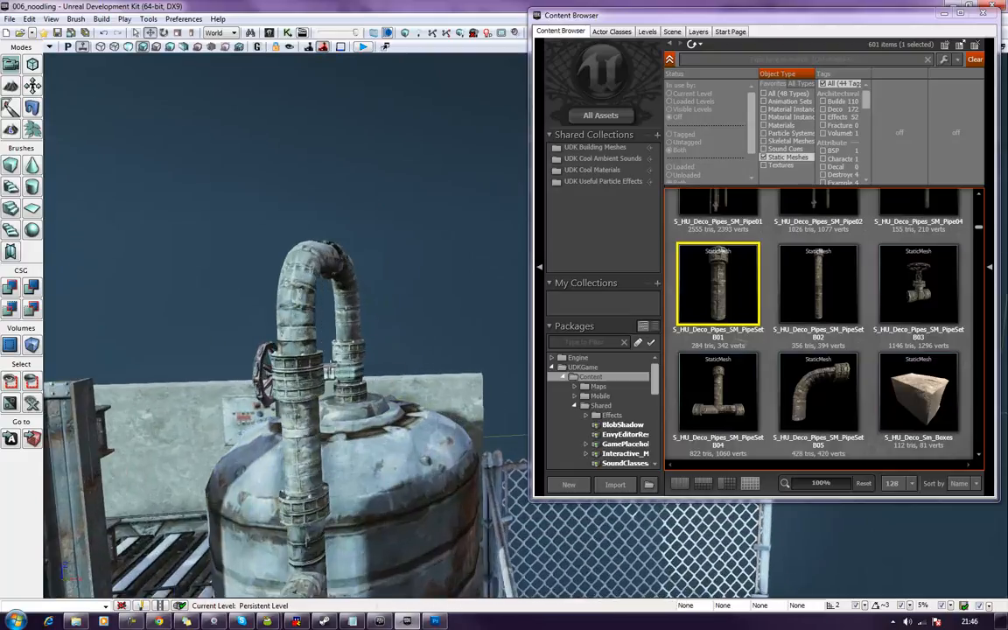
left_click(308, 385)
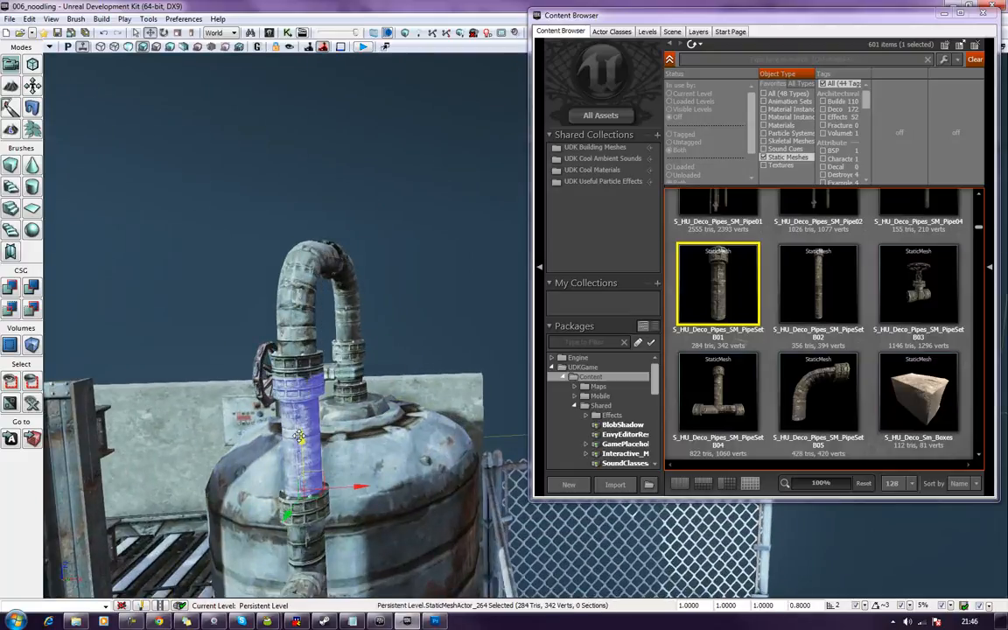
left_click_drag(298, 437, 302, 440)
left_click(445, 252)
scroll(444, 252, "down", 2)
right_click_drag(444, 252, 381, 253)
right_click_drag(381, 293, 446, 316)
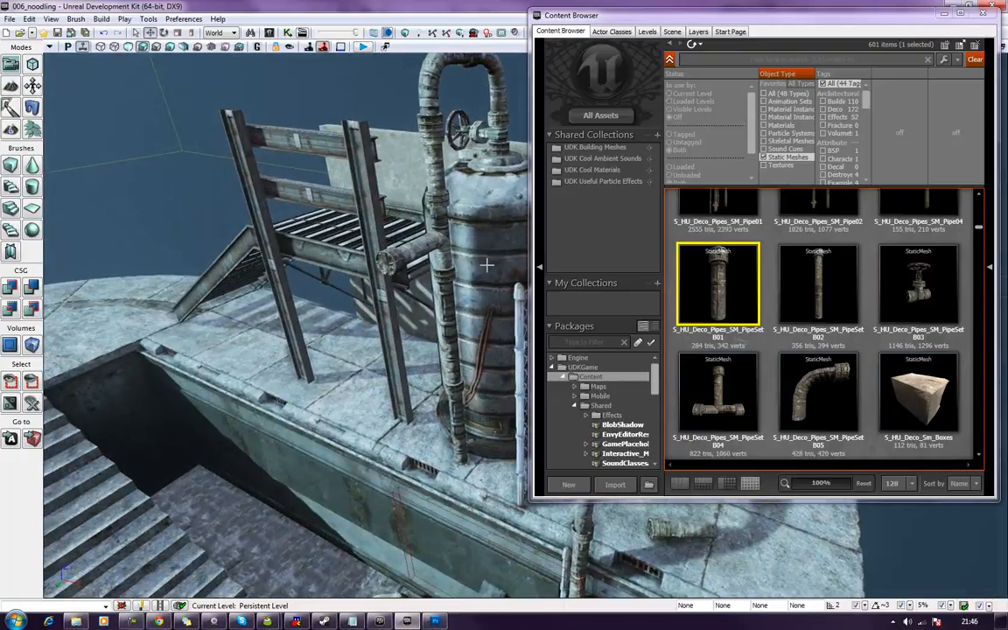
Place S_HU_Deco_Pipes_SM_PipeSetB02 at the T-junction's side outlet, rotate it horizontal and seat it against the outlet's collar.
left_click_drag(815, 285, 386, 268)
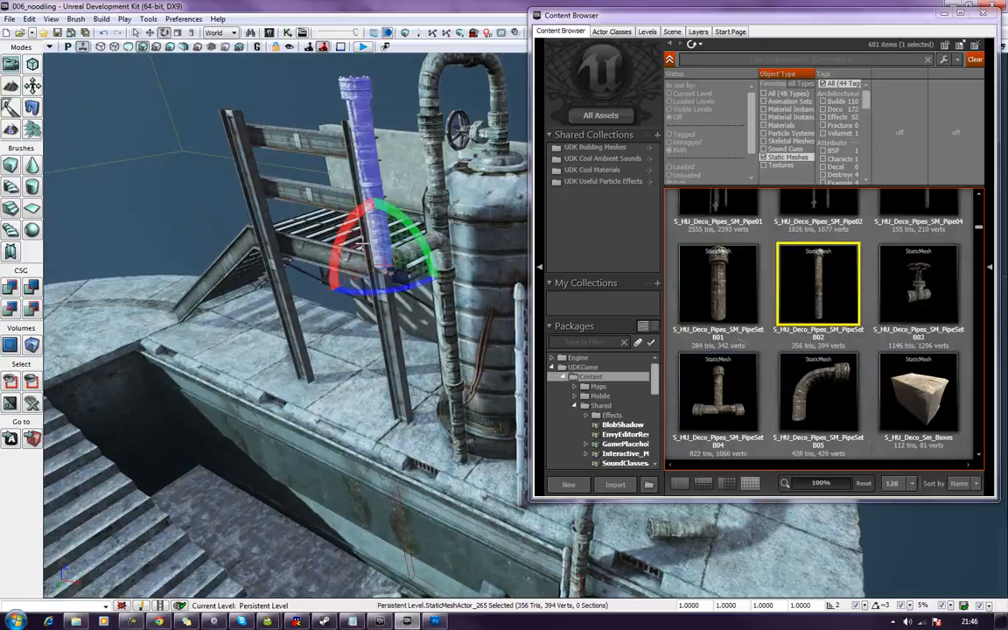
mouse_move(358, 217)
left_mouse_down()
mouse_move(372, 194)
mouse_move(366, 210)
left_mouse_up()
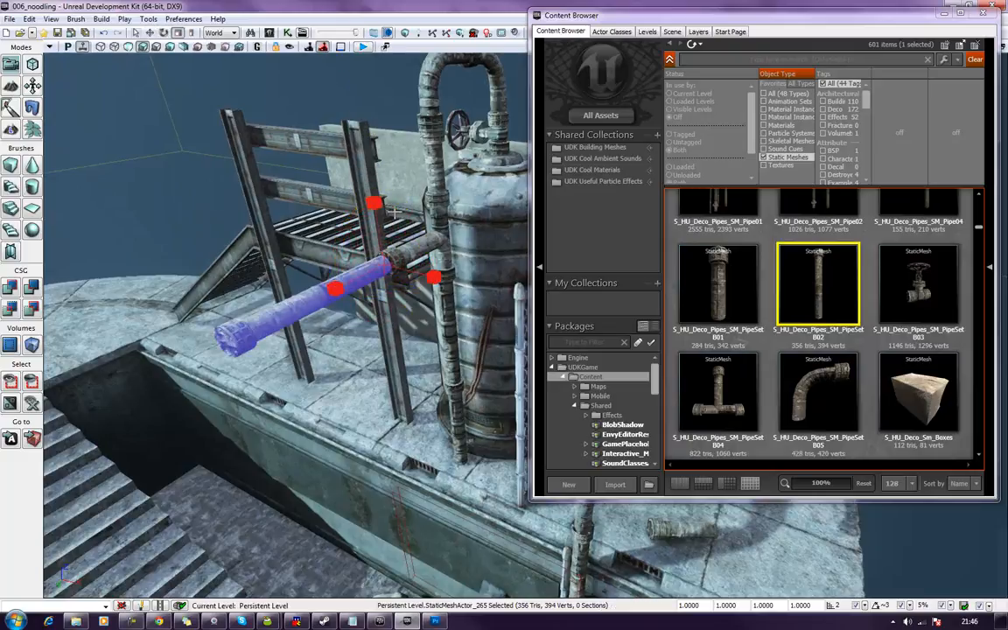
scroll(396, 255, "up", 4)
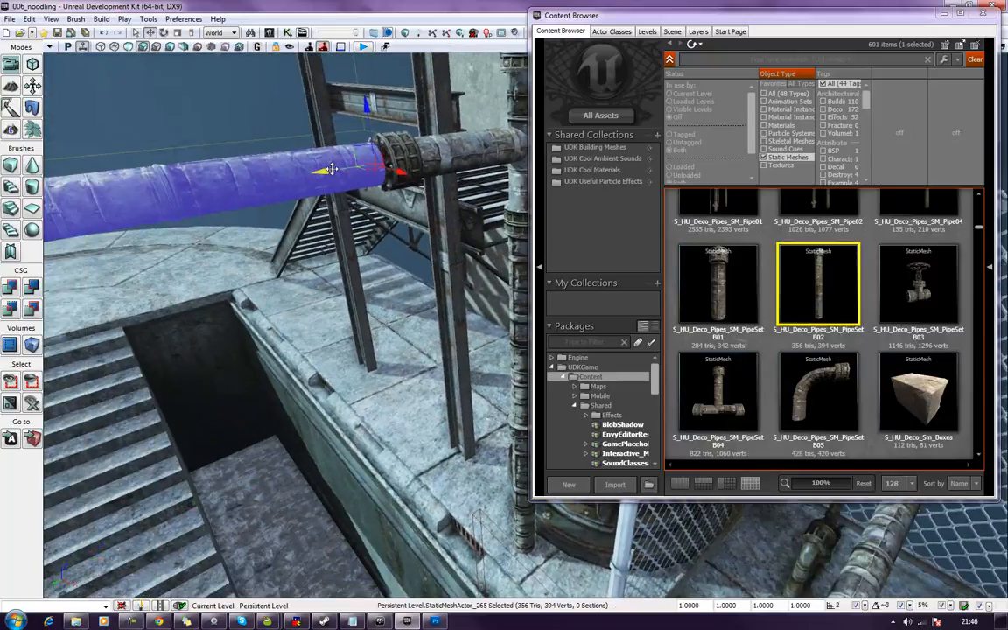
left_click_drag(334, 168, 336, 168)
Duplicate the horizontal pipe section along Y and join it end to end, extending the run across the stairwell.
scroll(397, 168, "down", 5)
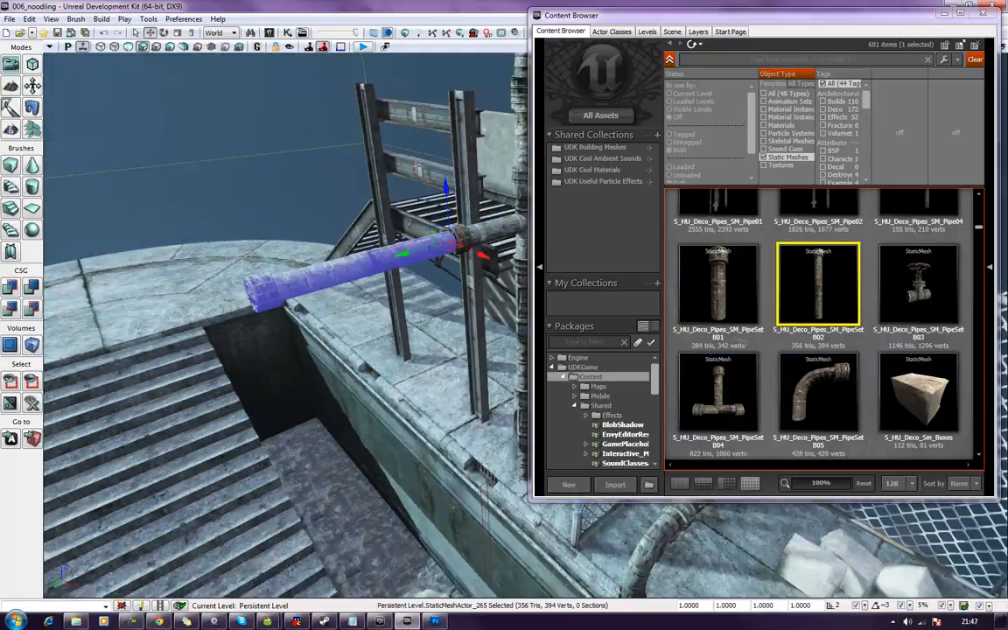
right_click_drag(398, 168, 328, 182)
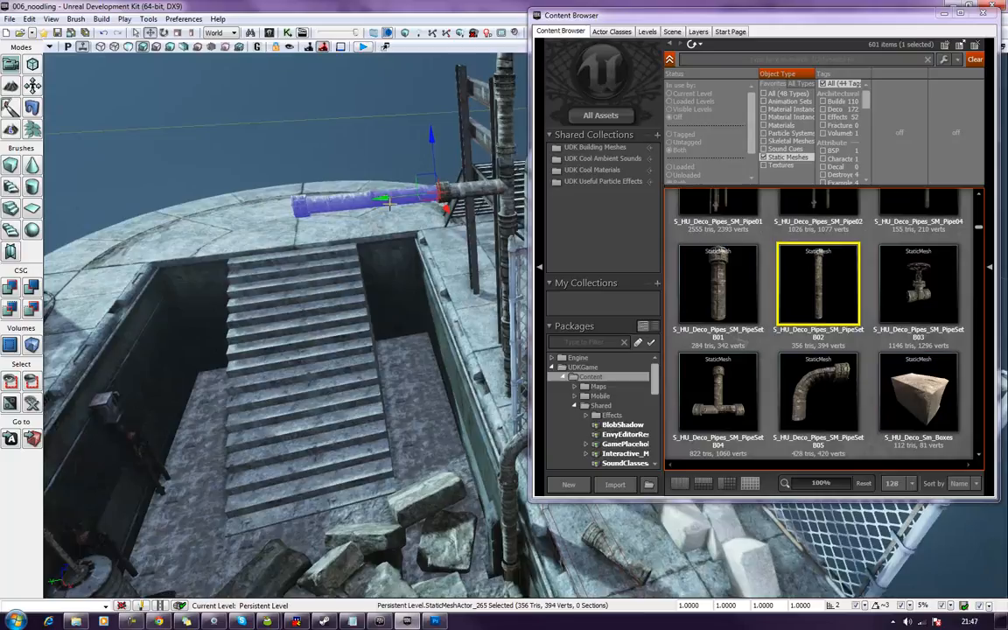
left_click_drag(388, 197, 227, 213)
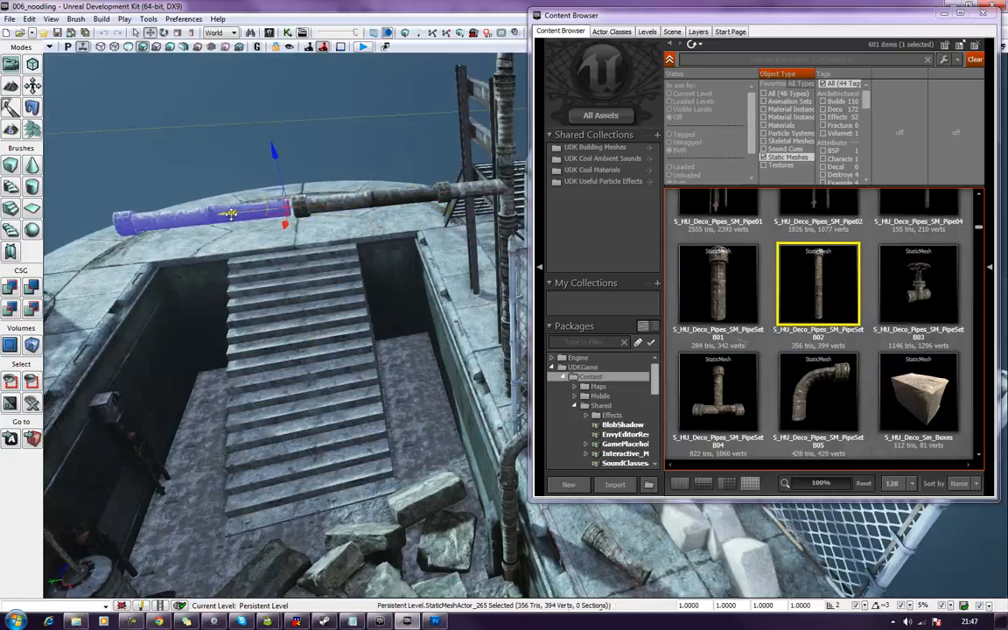
Duplicate the curved pipe and the two vertical sections below the T-junction together along Y, across the stairwell.
right_click_drag(229, 203, 282, 223)
left_click(301, 114)
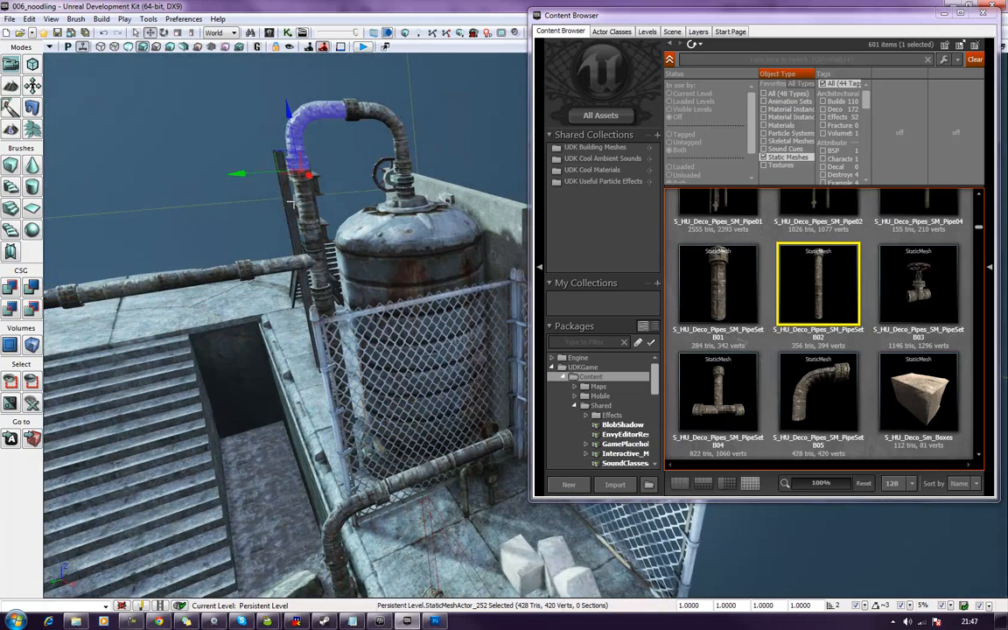
left_click(317, 296, "ctrl")
right_click_drag(302, 249, 320, 341)
left_click(390, 299, "ctrl")
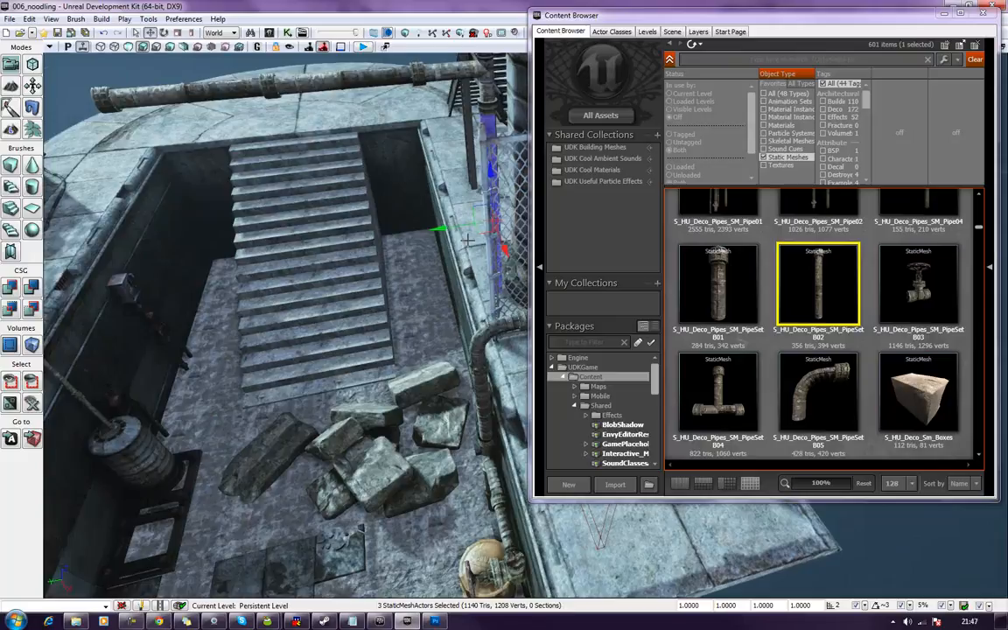
left_click_drag(440, 227, 137, 272)
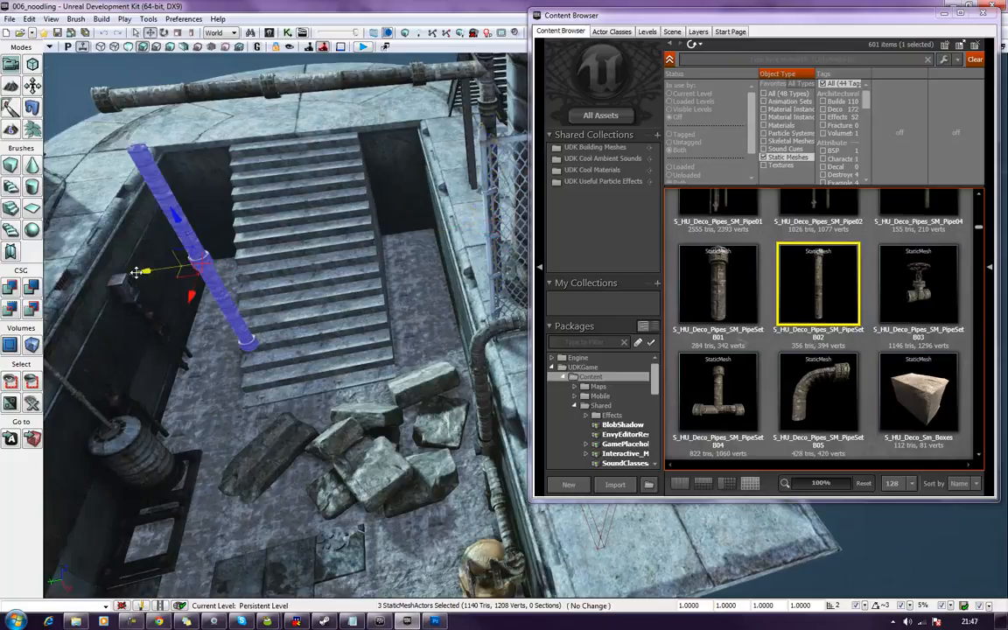
Lower the copied curved and vertical pipes to the horizontal run's height and shift them along Y toward the opposite platform.
right_click_drag(209, 135, 166, 97)
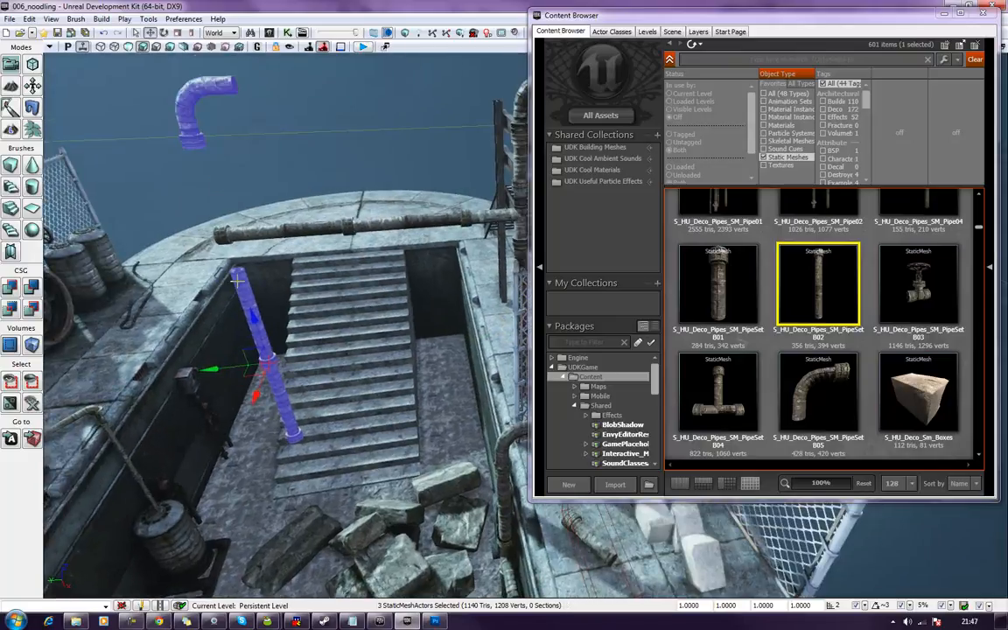
left_click_drag(250, 350, 232, 441)
right_click_drag(279, 419, 55, 373)
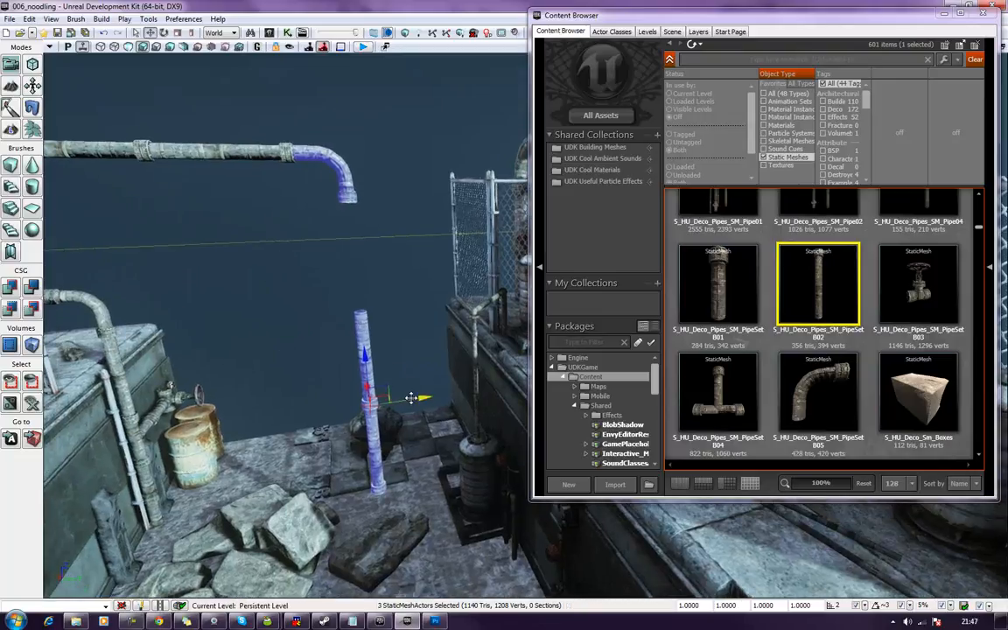
left_click_drag(412, 400, 516, 394)
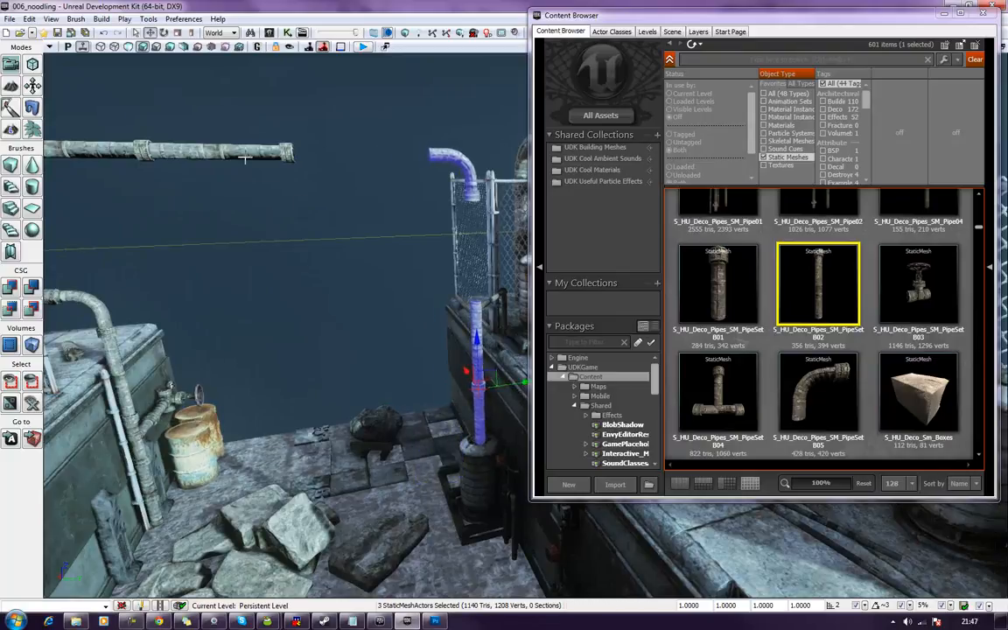
Duplicate the end section of the horizontal pipe twice along Y to carry the run to the opposite platform's fence.
left_click(208, 147)
left_click_drag(205, 151, 338, 177)
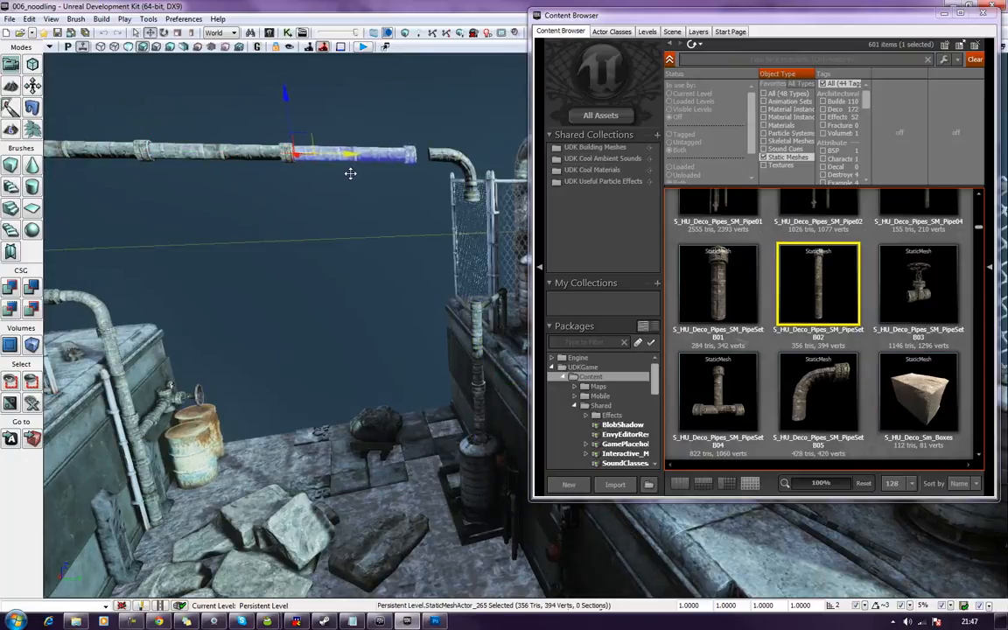
right_click_drag(345, 213, 525, 206)
right_click_drag(168, 135, 171, 136)
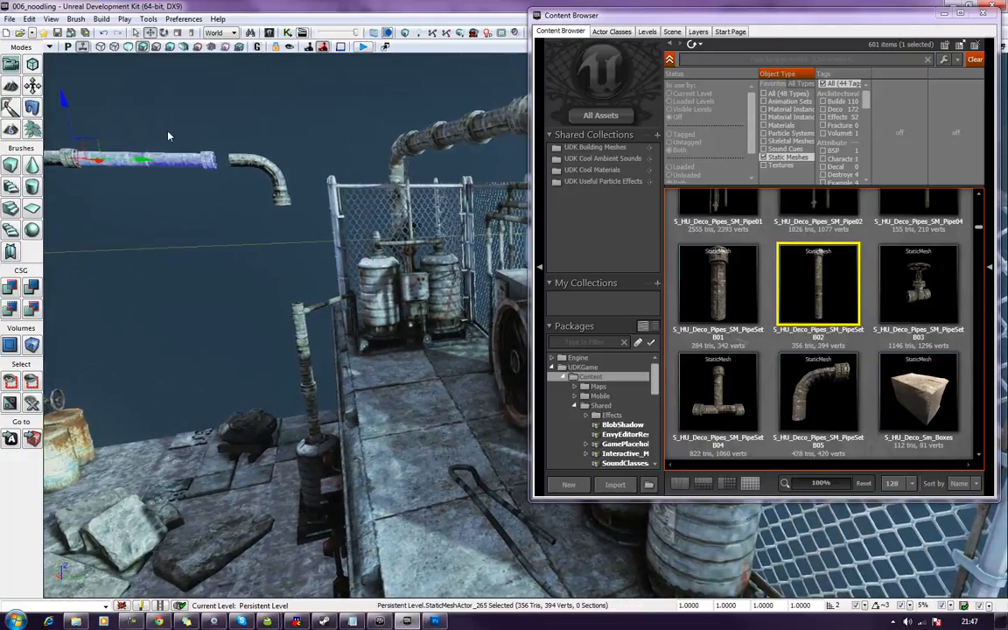
left_click_drag(155, 160, 261, 168)
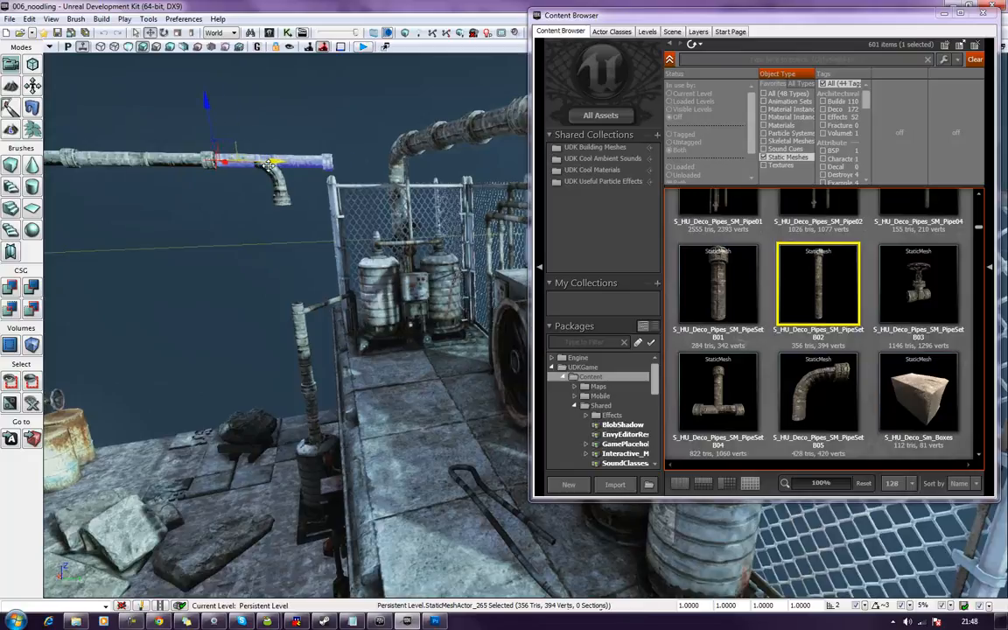
Select the copied curved pipe and its two vertical sections and move them along Y onto the end of the horizontal run.
left_click(275, 190)
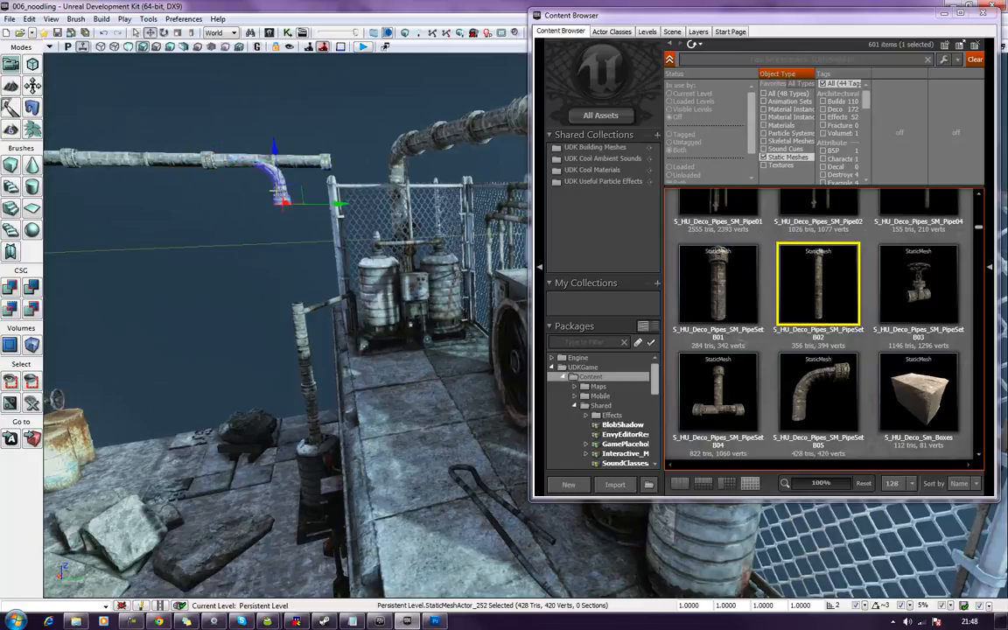
left_click(301, 327, "ctrl")
left_click(311, 413, "ctrl")
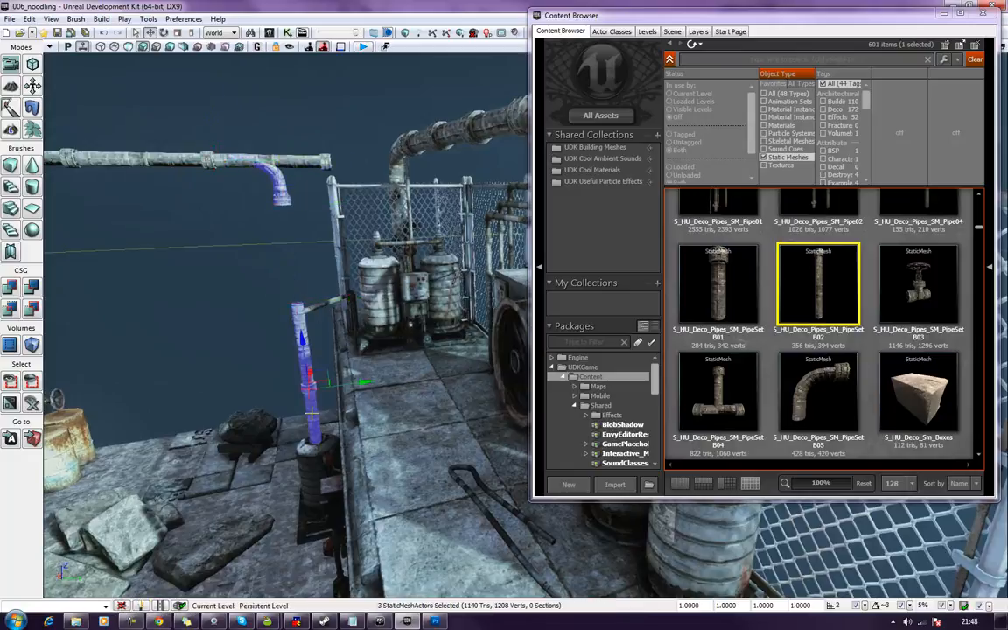
left_click_drag(350, 383, 431, 395)
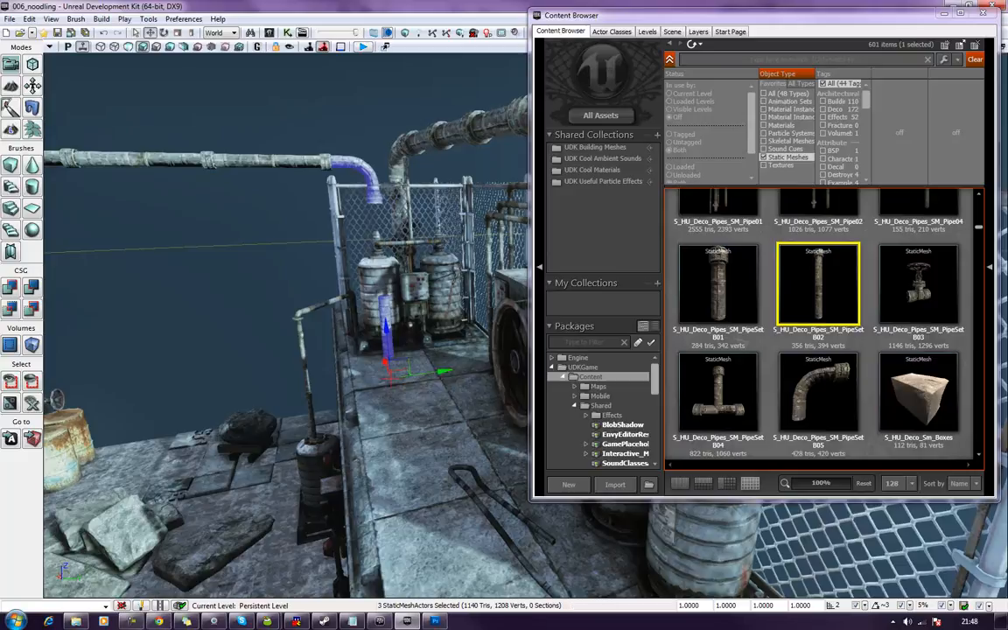
Raise the two vertical pipe sections to meet the curved pipe, keeping the curve on the end of the horizontal run, and deselect.
left_click(365, 161)
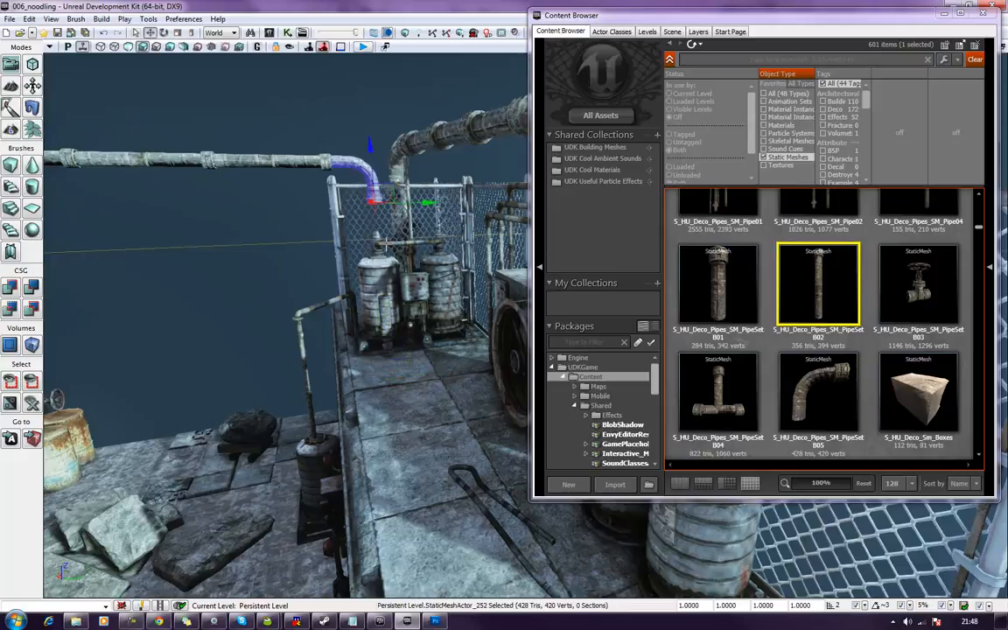
key("ctrl+z")
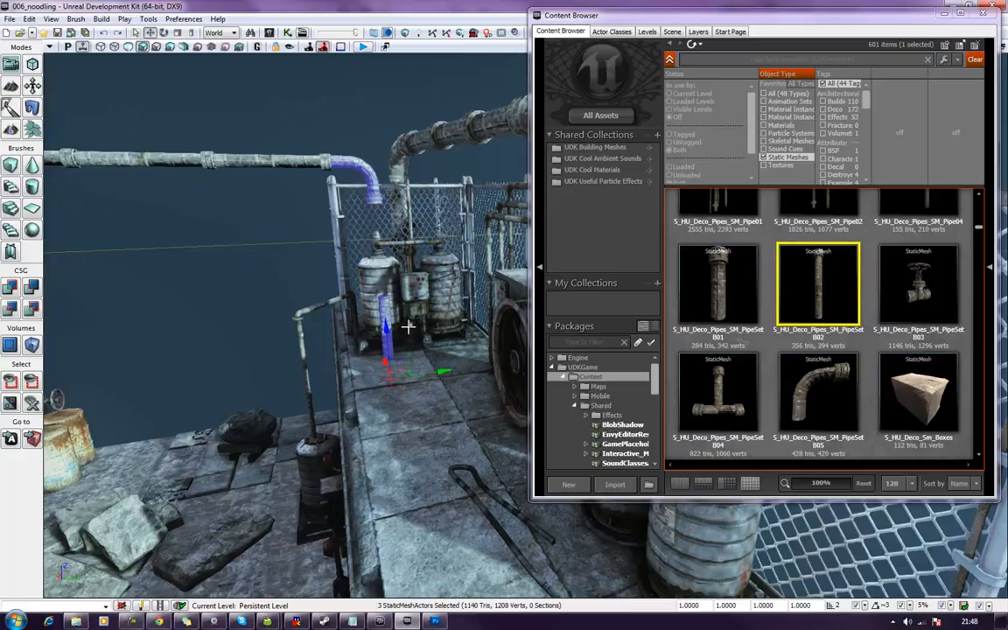
left_click_drag(384, 332, 386, 291)
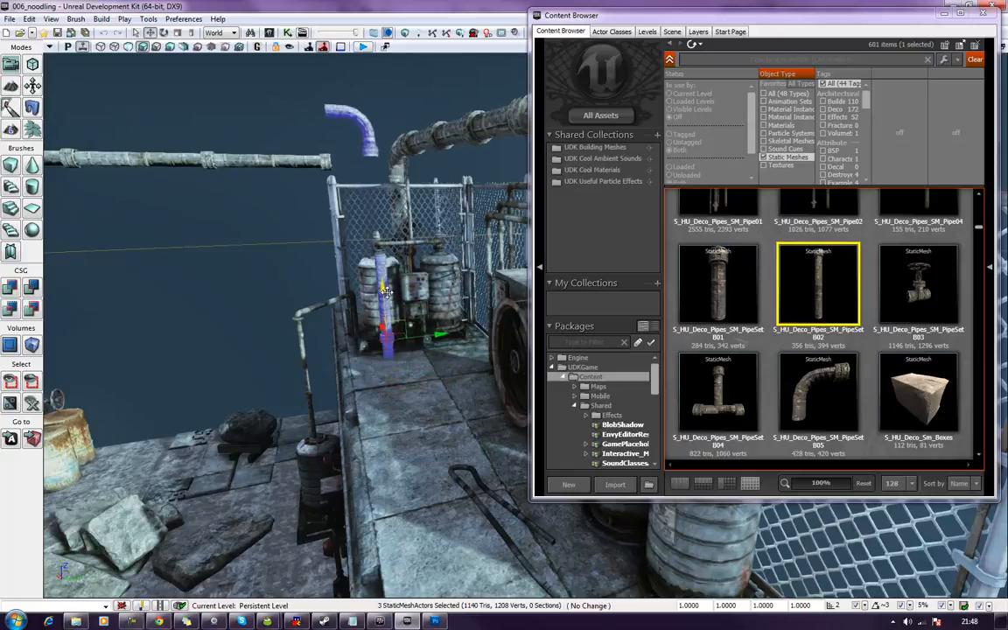
left_click(359, 109)
left_click_drag(364, 100, 368, 143)
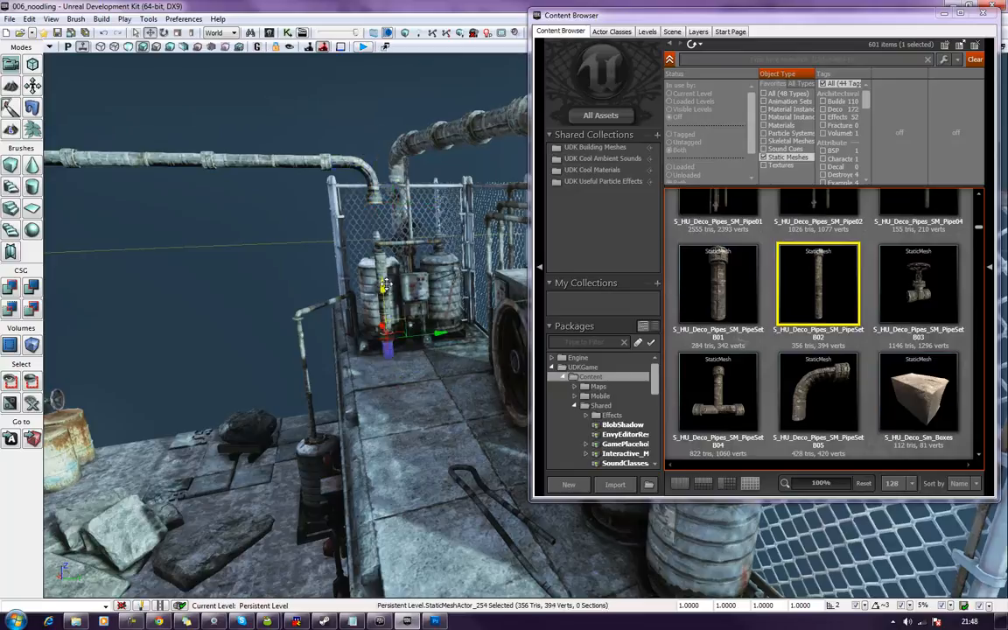
left_click_drag(381, 278, 381, 177, "alt")
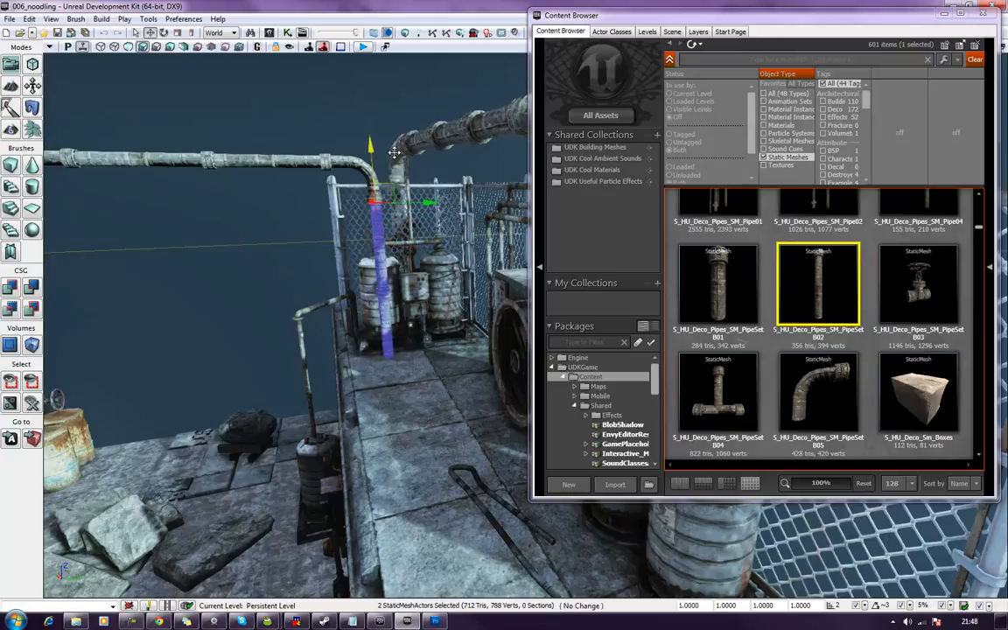
left_click(397, 119)
Examine the extended pipe run, the machinery, the lower wall pipes and the stairwell from several sides.
right_click_drag(397, 119, 285, 108)
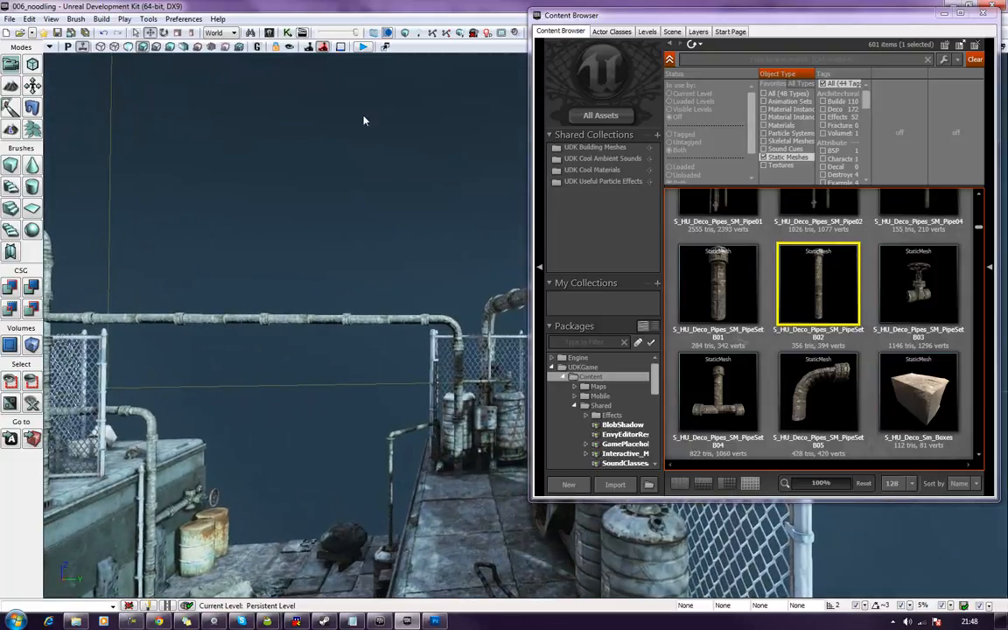
right_click_drag(427, 170, 536, 163)
right_click_drag(187, 249, 254, 268)
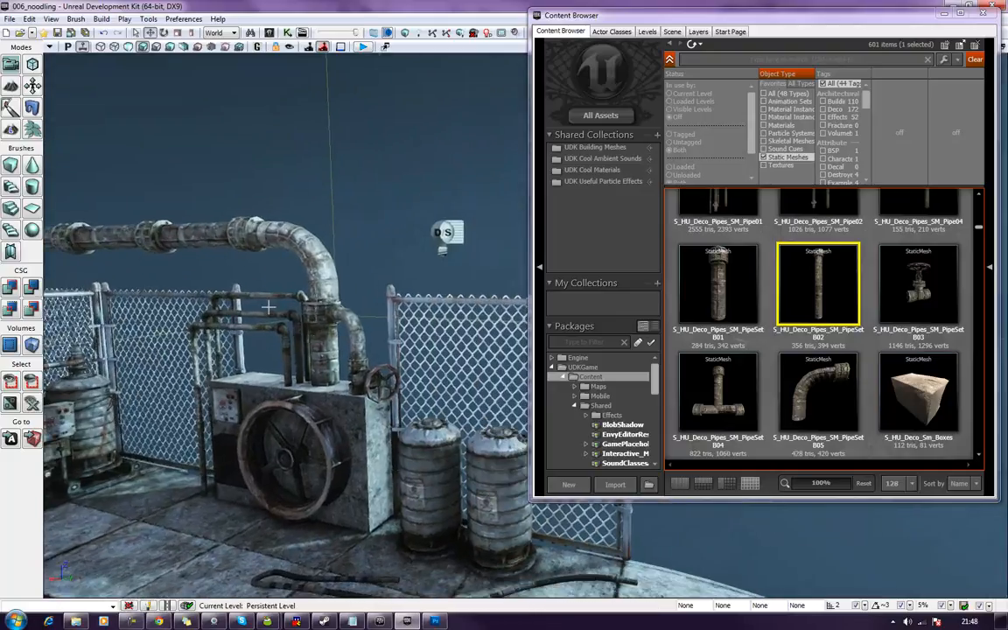
mouse_move(313, 184)
right_mouse_down()
mouse_move(306, 177)
mouse_move(330, 185)
right_mouse_up()
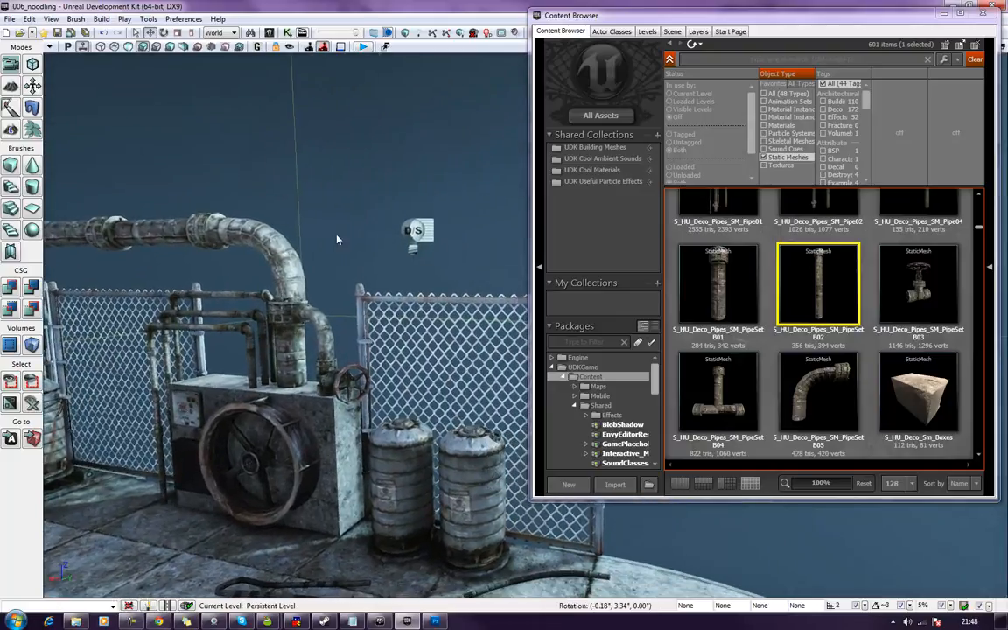
right_click_drag(347, 262, 347, 381)
right_click_drag(297, 351, 195, 320)
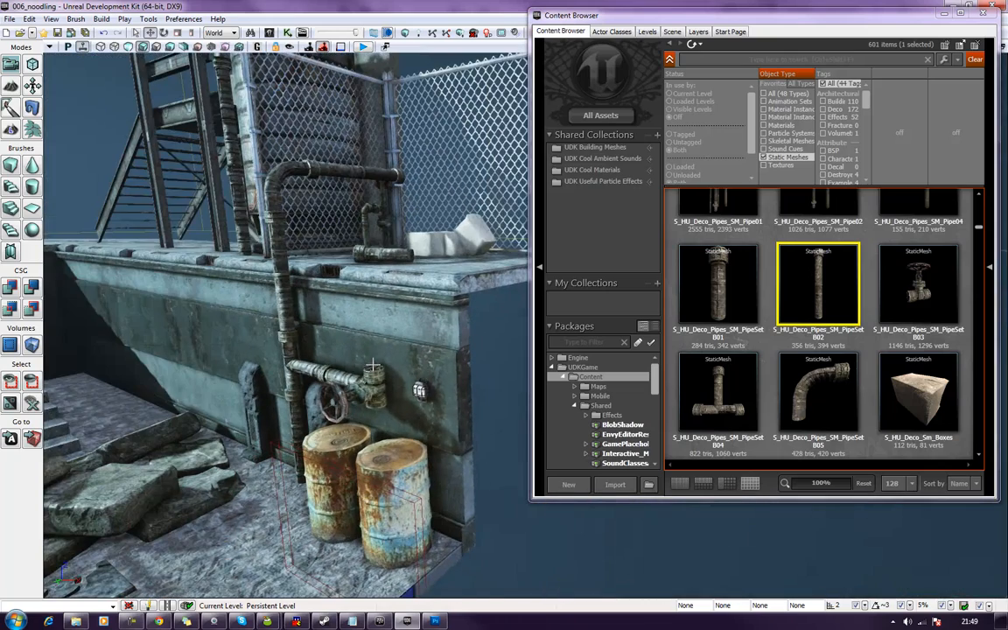
right_click_drag(378, 383, 218, 343)
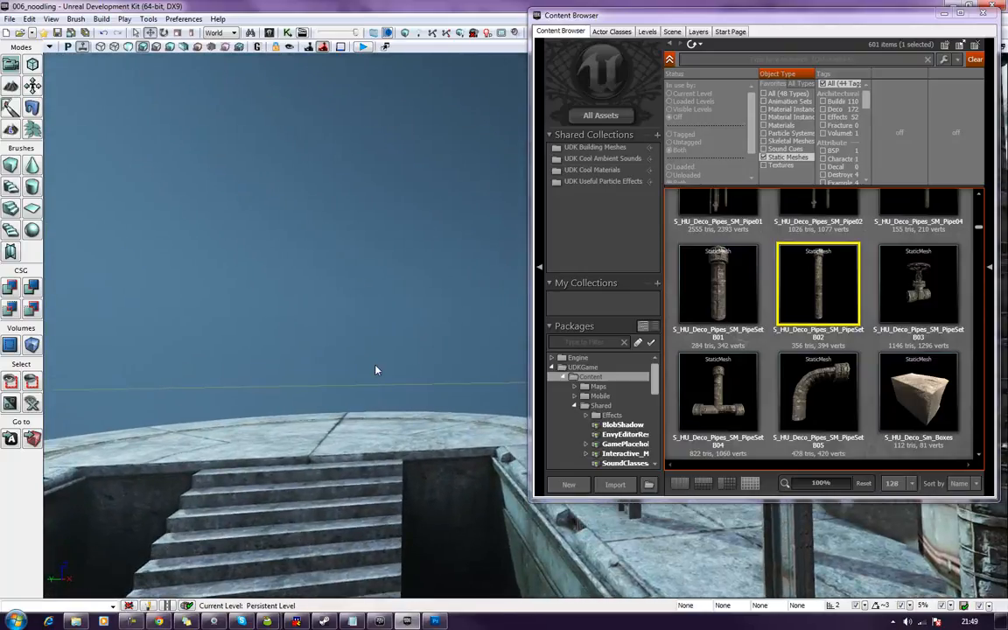
right_click_drag(375, 371, 556, 436)
right_click_drag(298, 362, 376, 360)
Move the PlayerStart from the foot of the metal stairs to the middle of the rounded platform, raise it slightly and deselect it.
left_click(362, 247)
right_click_drag(332, 295, 376, 295)
left_click(306, 294)
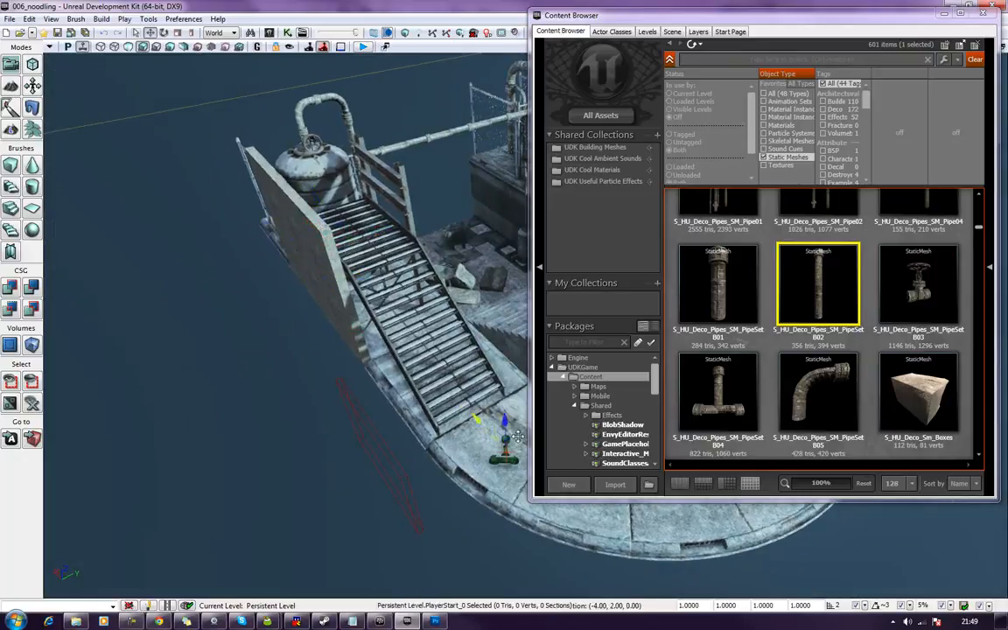
right_click_drag(516, 475, 258, 378)
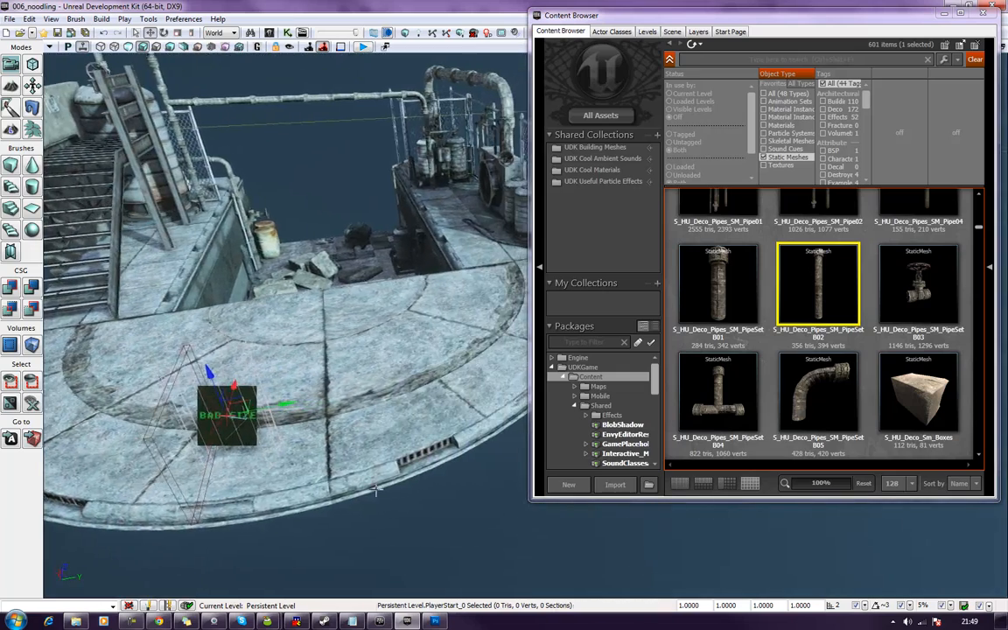
left_click_drag(272, 407, 338, 397)
left_click_drag(283, 359, 273, 333)
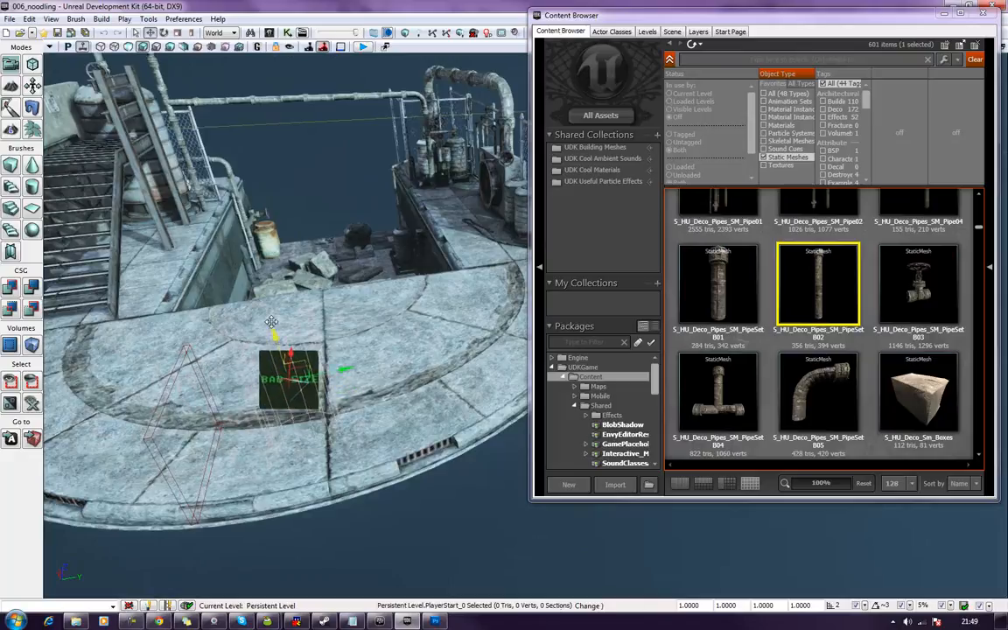
right_click_drag(319, 309, 263, 194)
left_click(224, 218)
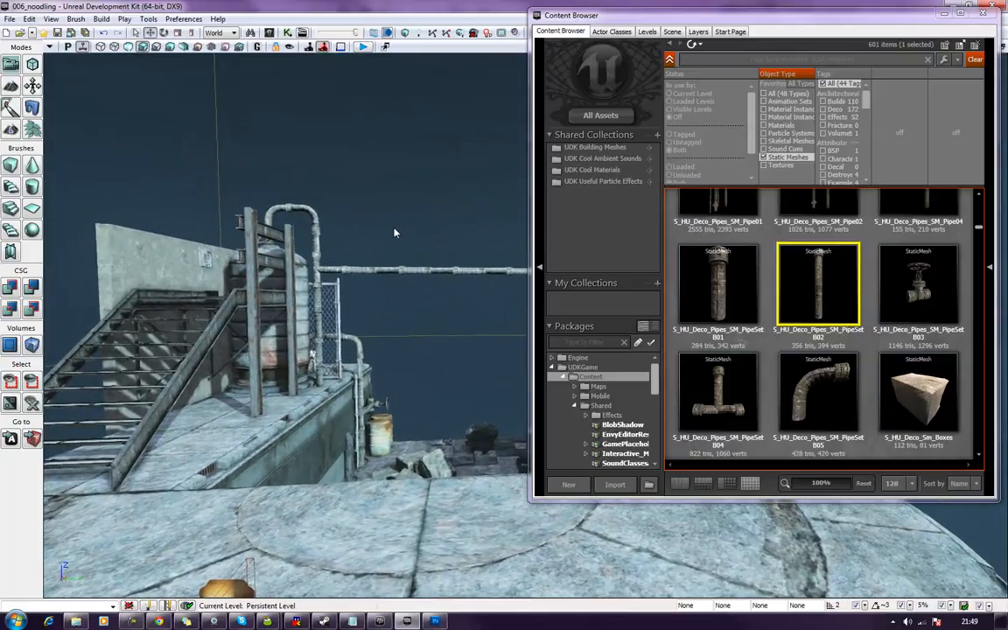
Look through the static meshes for more decoration to use around the metal stairs and rounded platform.
right_click_drag(356, 180, 194, 228)
key("w")
scroll(750, 356, "down", 3)
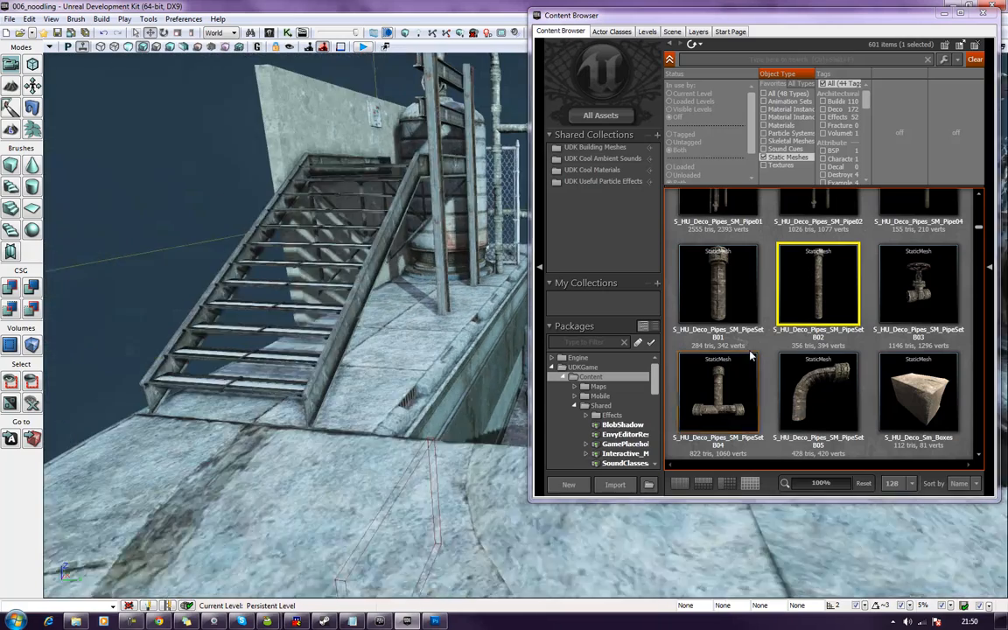
left_click(746, 344)
scroll(746, 344, "down", 10)
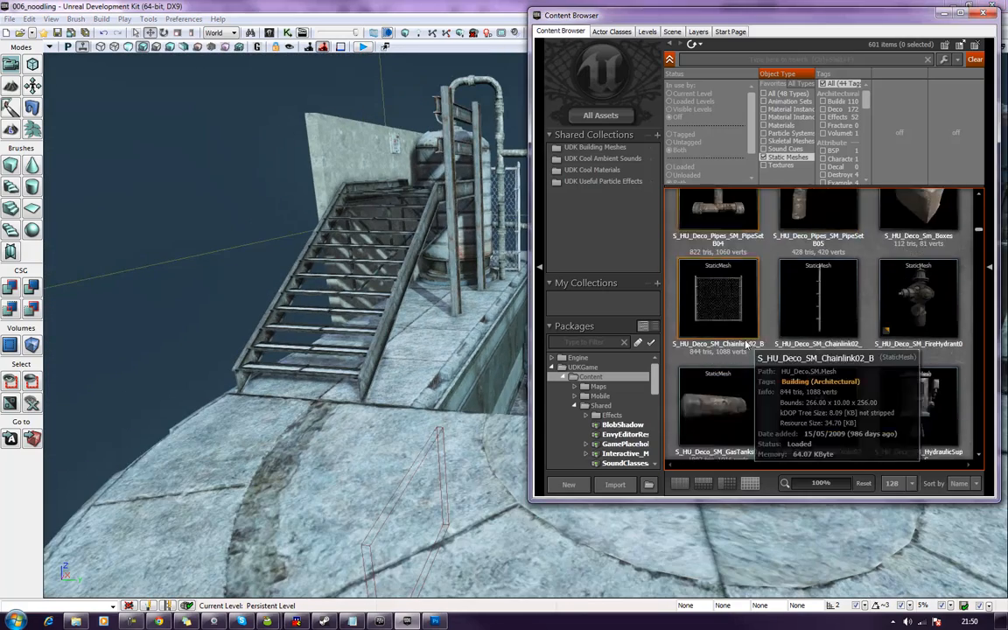
scroll(746, 344, "down", 5)
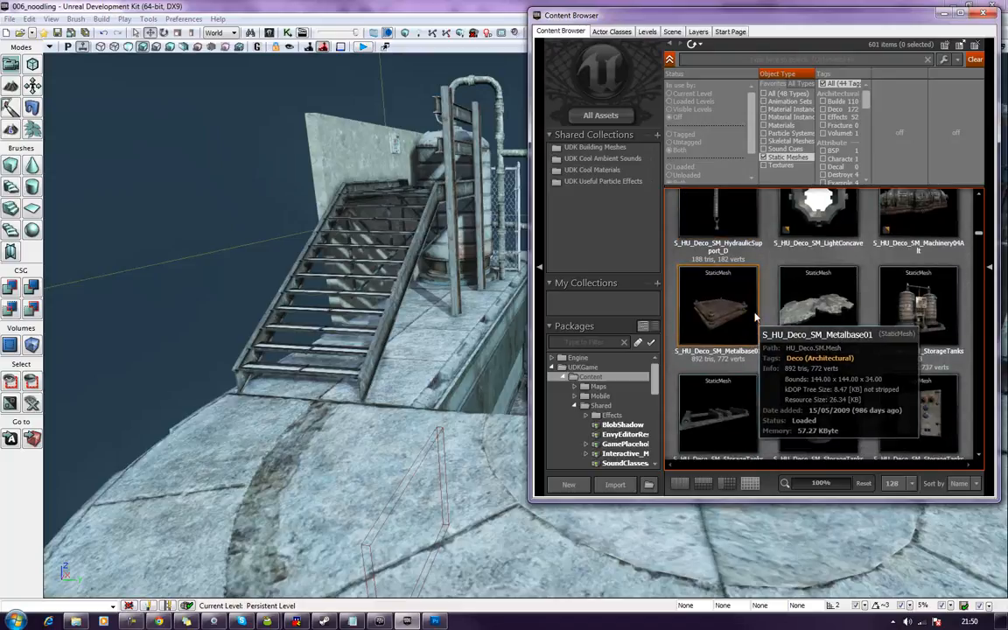
scroll(908, 324, "down", 1)
Copy the chain-link fence panel near the tank and place the copy along the outer side of the metal stairs.
right_click_drag(198, 300, 348, 319)
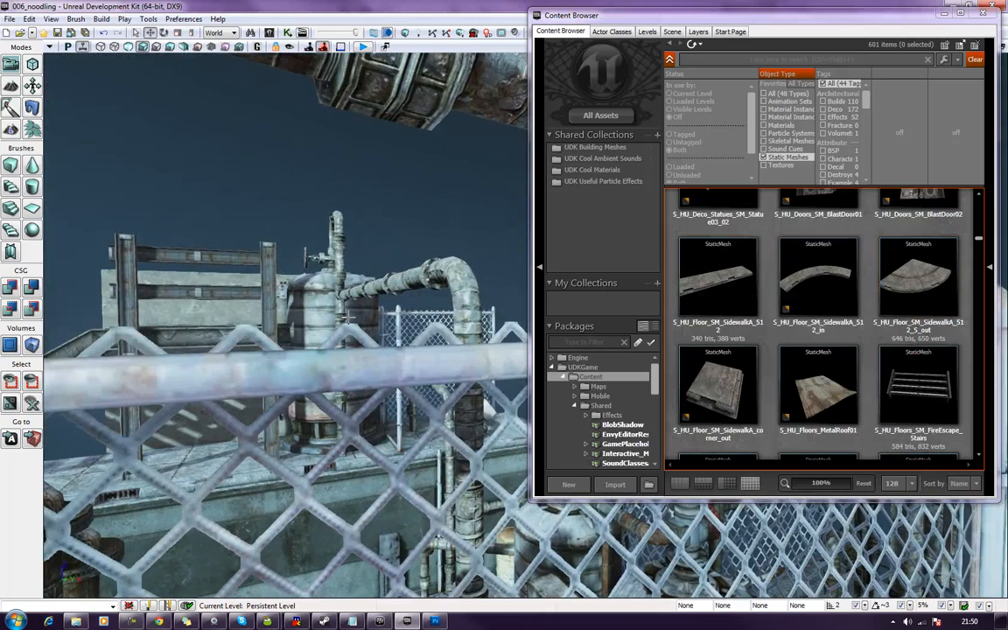
left_click(406, 315)
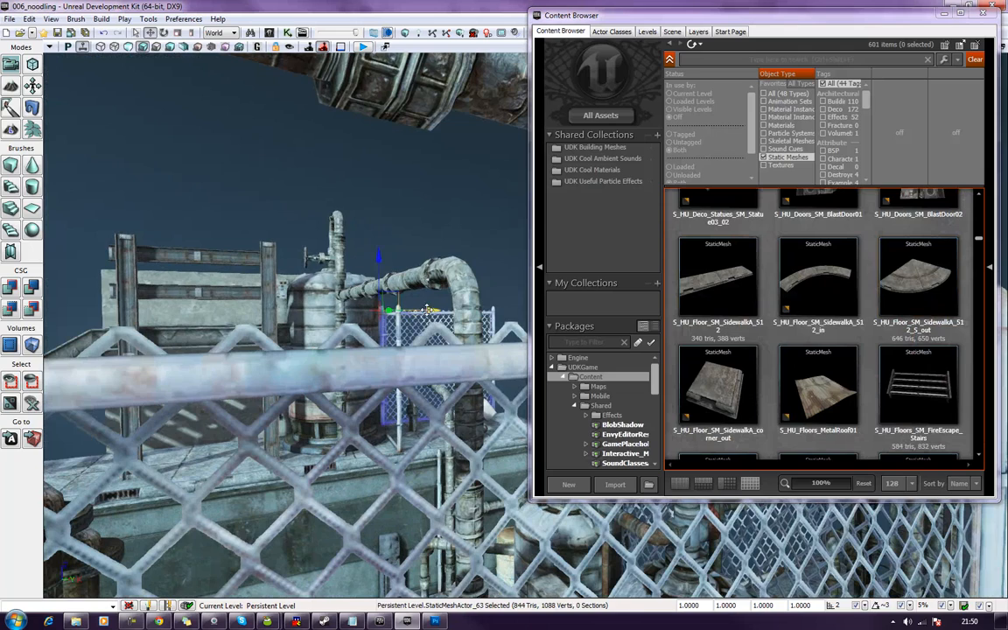
left_click_drag(426, 310, 51, 311)
right_click_drag(231, 329, 298, 329)
mouse_move(194, 293)
right_mouse_down()
mouse_move(131, 293)
mouse_move(194, 293)
right_mouse_up()
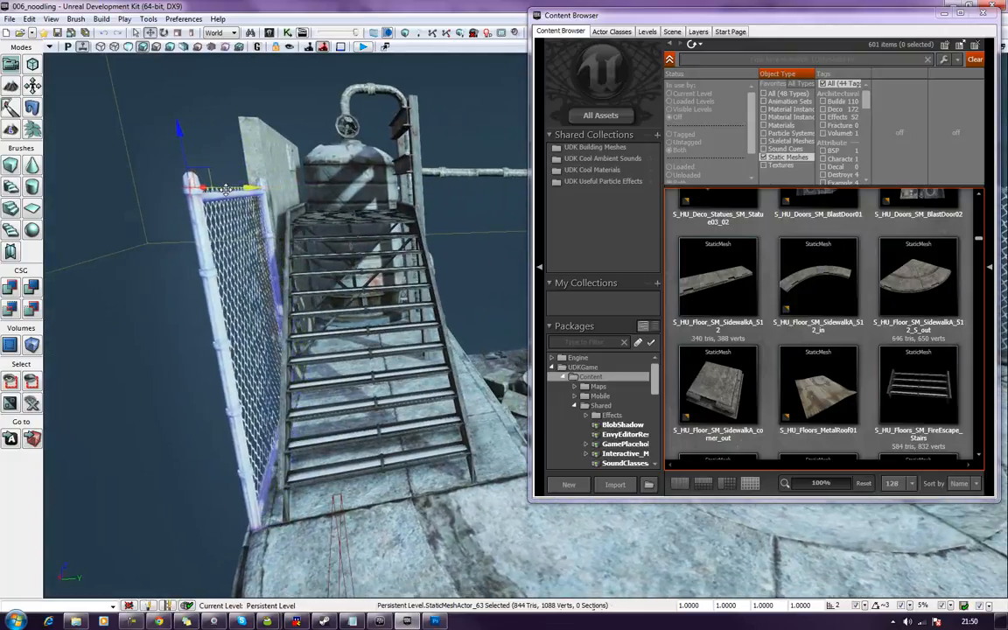
Rotate a copy of the fence panel about its corner post so it extends from the stairs' foot onto the platform's rim.
right_click_drag(205, 247, 398, 245)
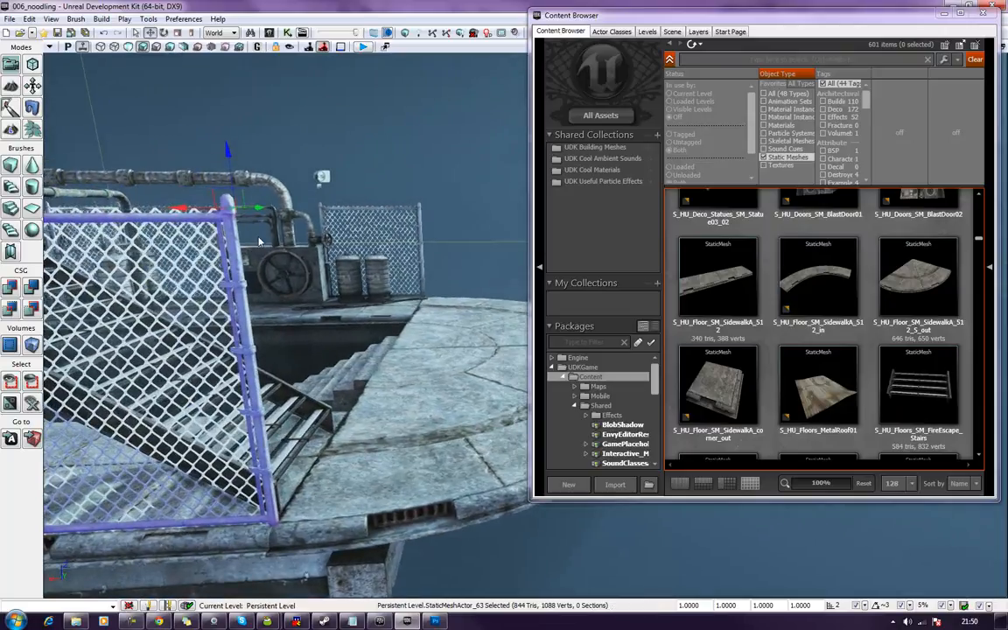
right_click_drag(274, 218, 359, 254)
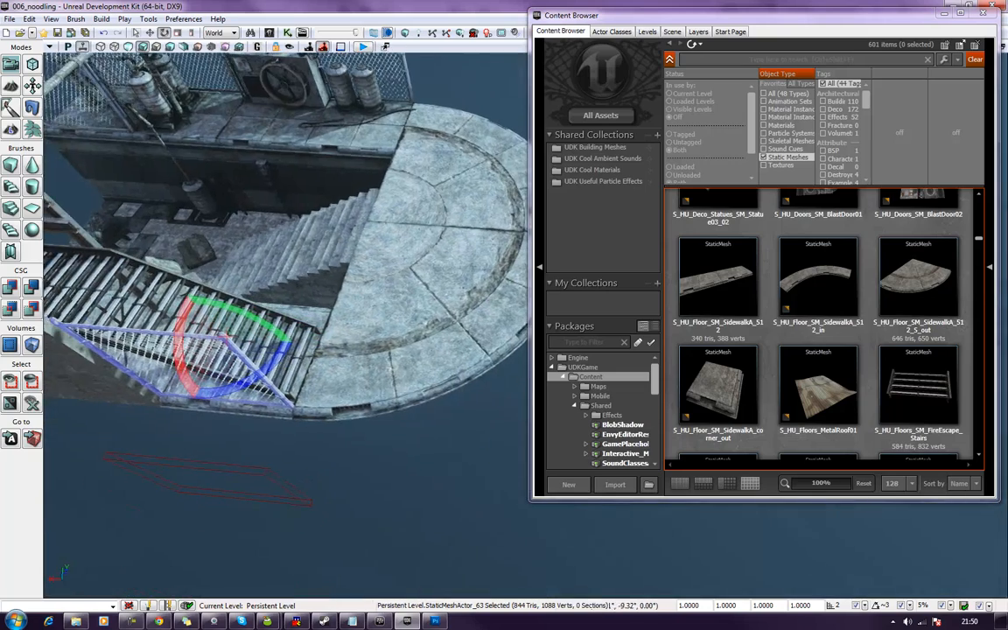
right_click_drag(168, 283, 166, 281)
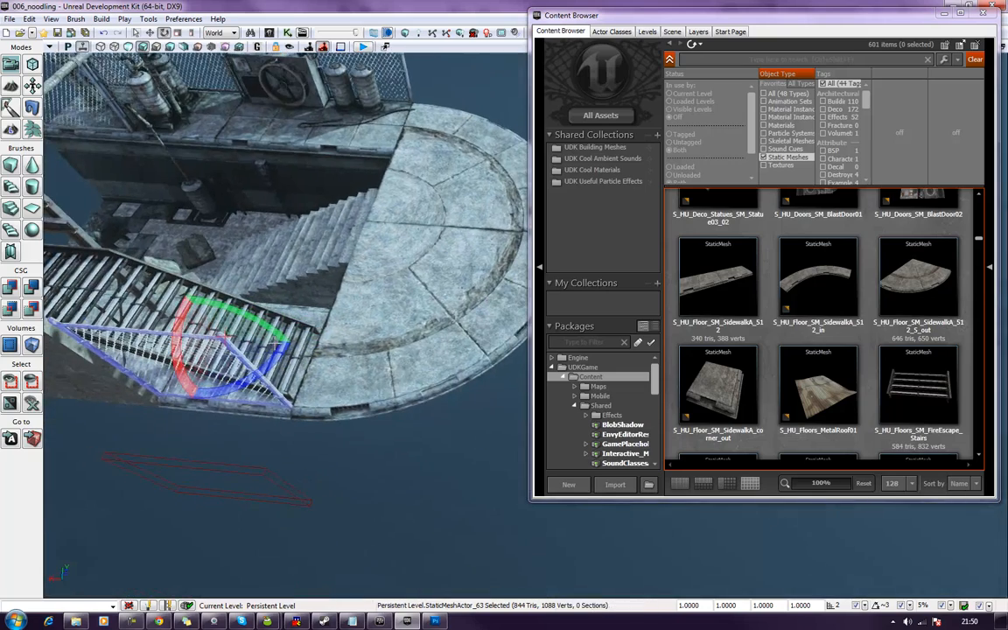
left_click_drag(275, 352, 129, 350)
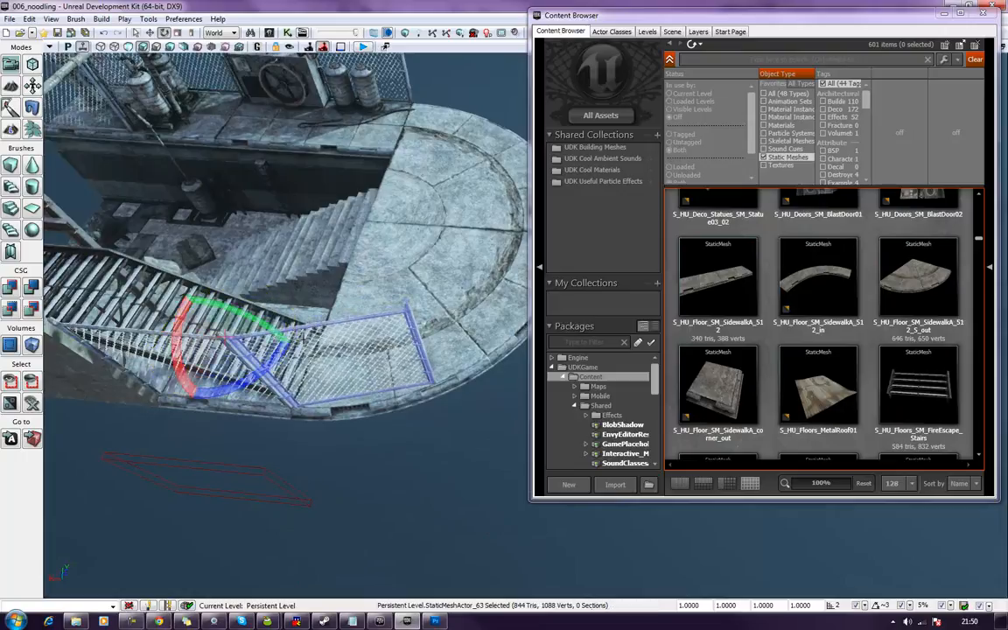
Copy the second fence panel onto its free end to continue the fence around the rounded platform.
key("space")
key("space")
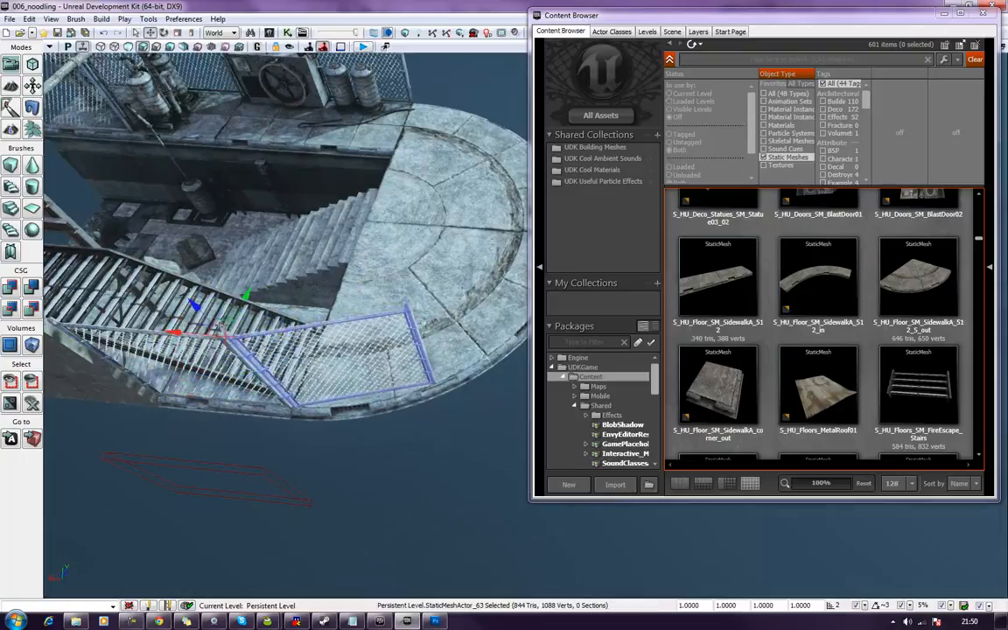
right_click_drag(218, 227, 218, 271)
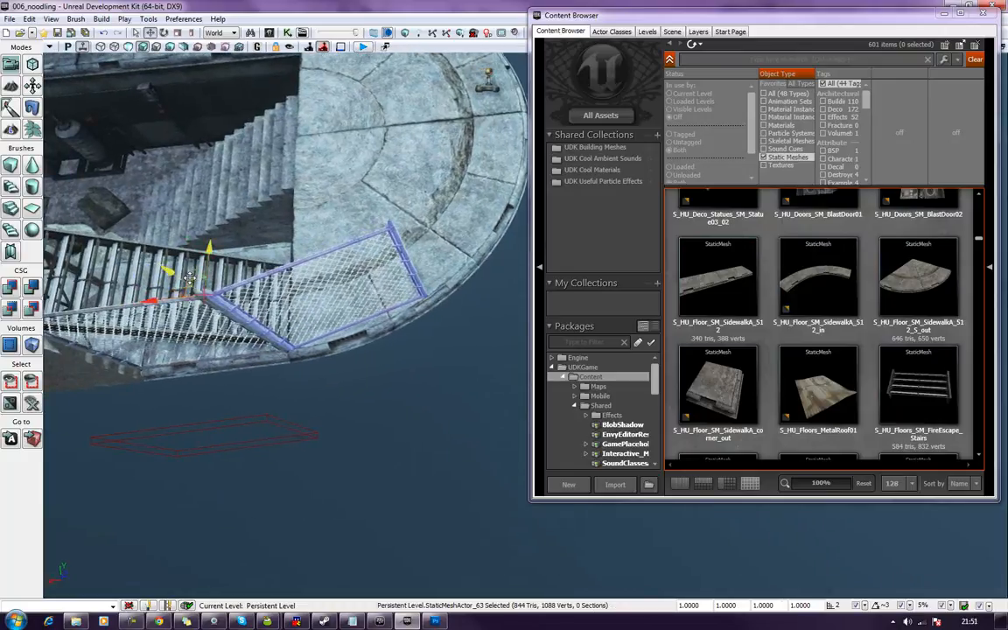
left_click_drag(189, 278, 376, 205)
Rotate the third fence panel horizontally by about -31° so it follows the platform's curved rim.
right_click_drag(433, 366, 252, 378)
key("space")
left_click_drag(231, 361, 298, 346)
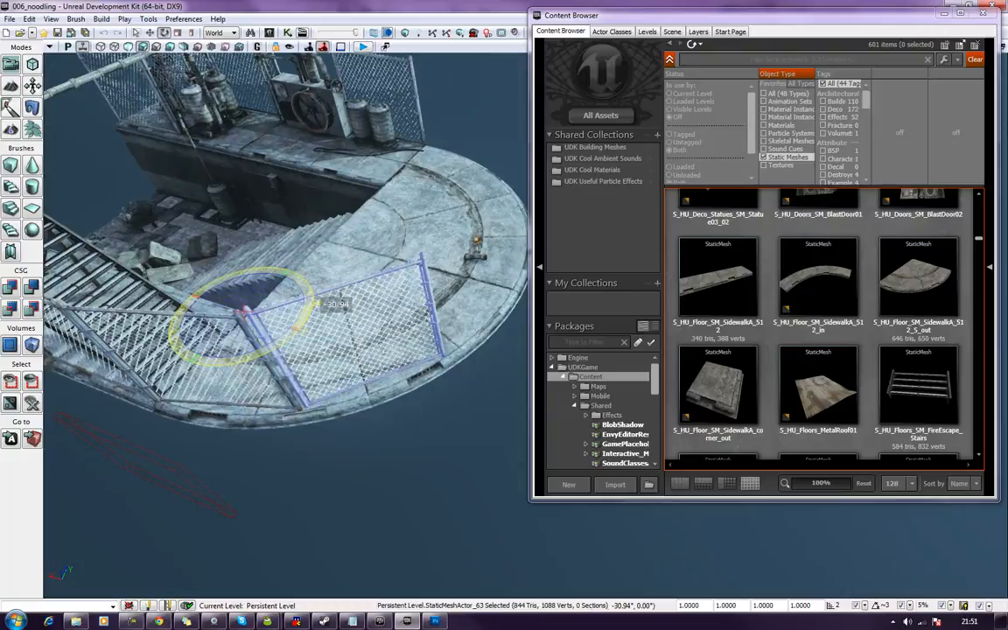
left_click_drag(314, 304, 317, 304)
mouse_move(317, 303)
right_mouse_down()
mouse_move(272, 326)
mouse_move(389, 346)
mouse_move(322, 305)
right_mouse_up()
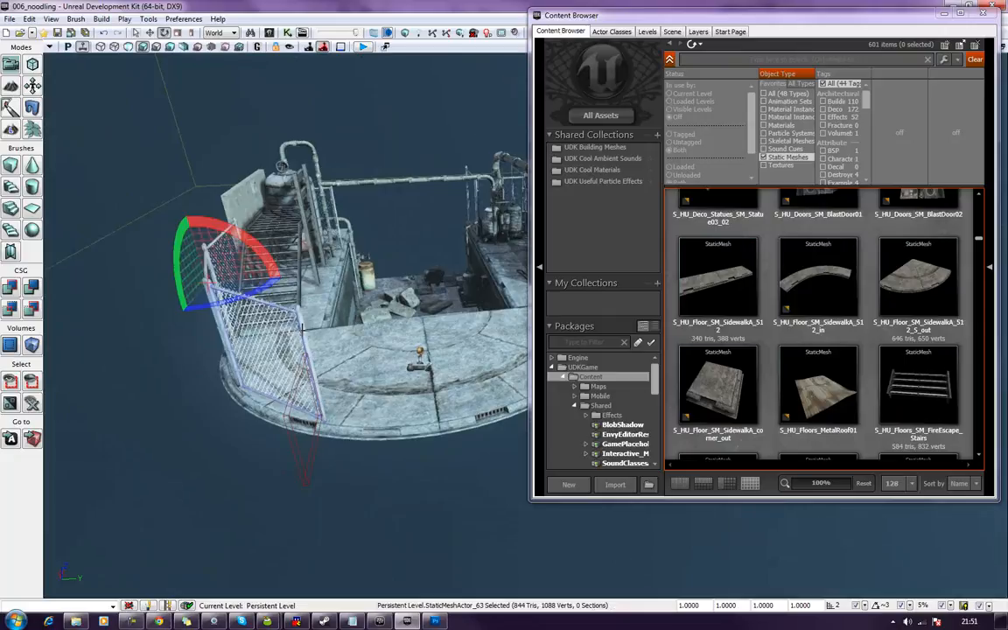
Copy the third fence panel onto its free end near the front of the rounded platform.
key("space")
right_click_drag(272, 266, 275, 237)
right_click_drag(190, 402, 162, 376)
right_click_drag(280, 317, 280, 308)
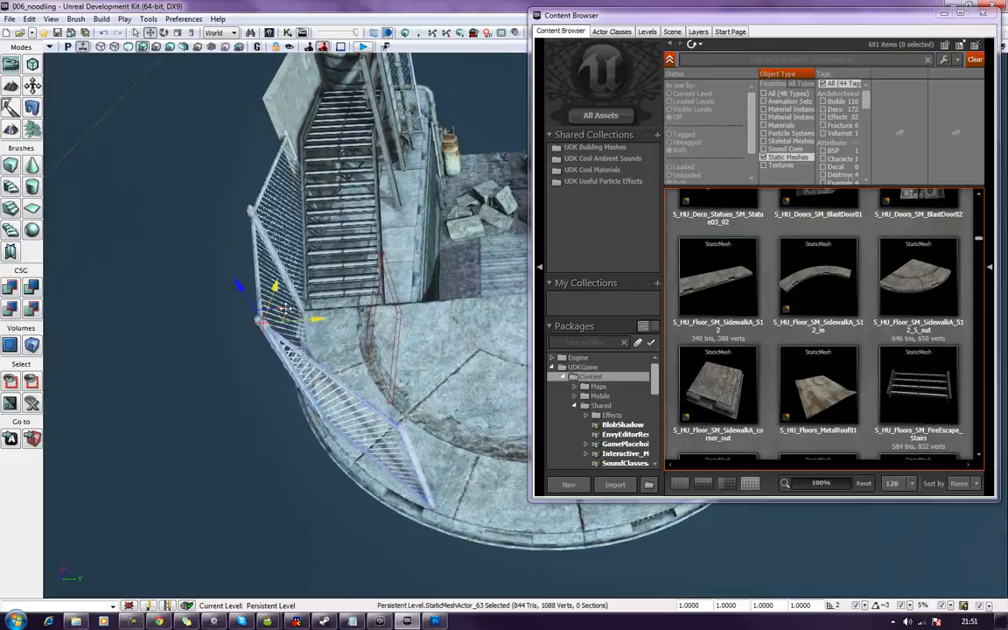
left_click_drag(284, 308, 441, 418)
Rotate the fourth fence panel to follow the platform's rim and nudge it along X to join the previous panel's post.
key("space")
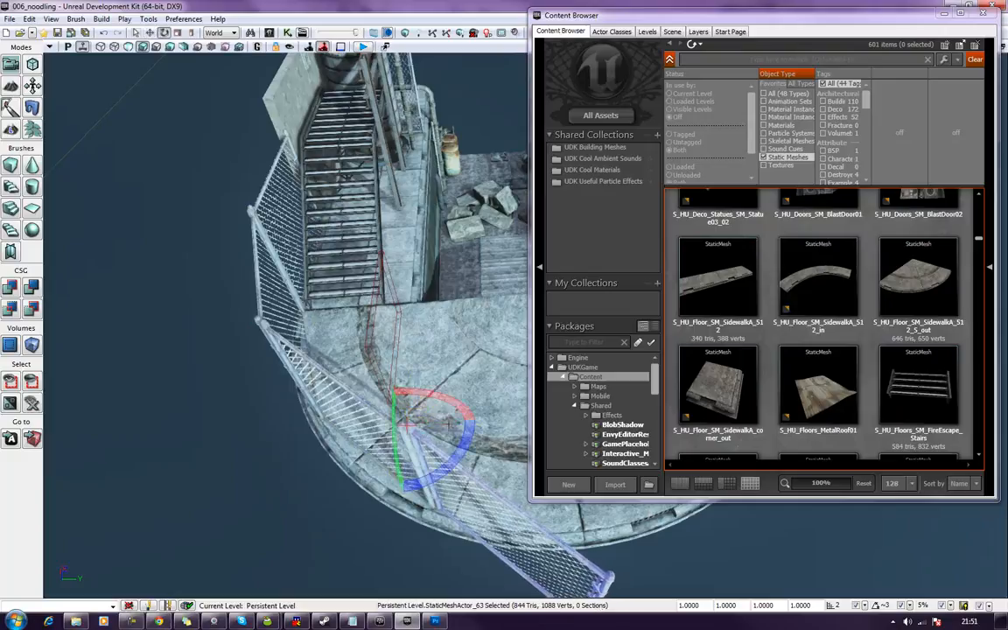
left_click_drag(425, 471, 448, 496)
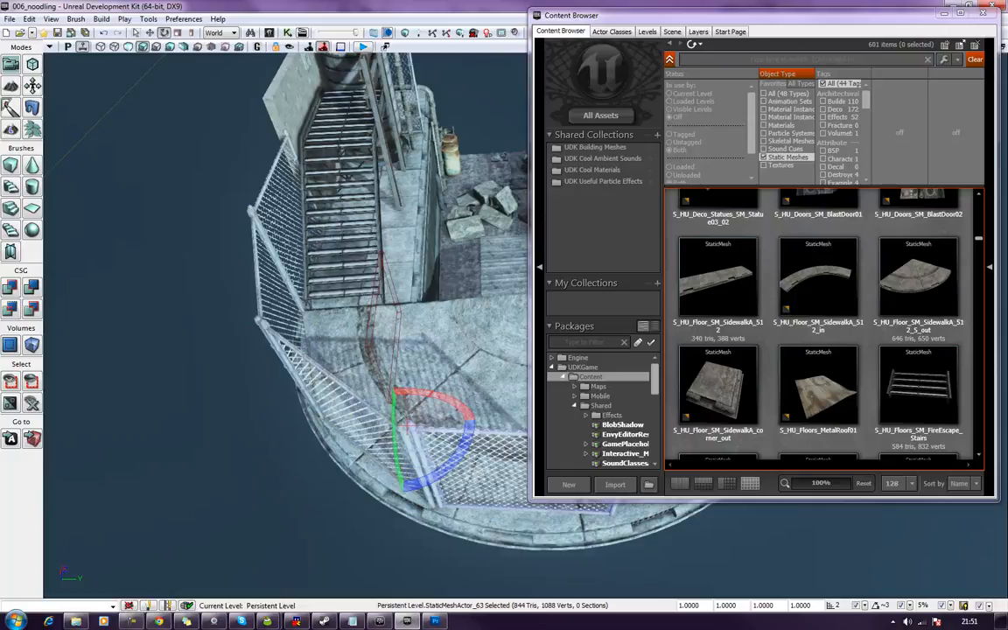
left_click_drag(458, 459, 403, 492)
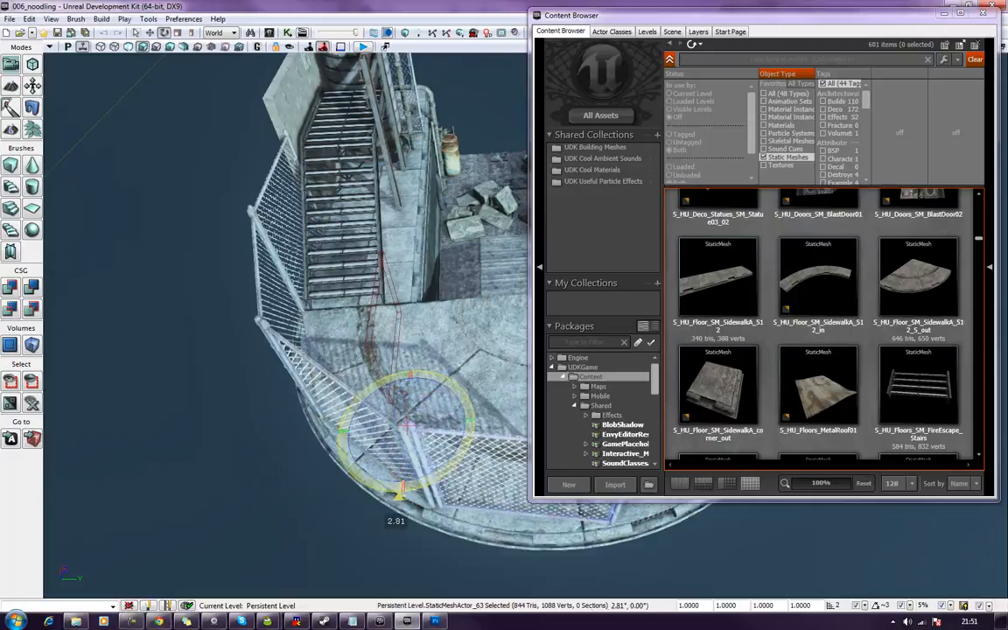
left_click_drag(458, 459, 458, 459)
key("space")
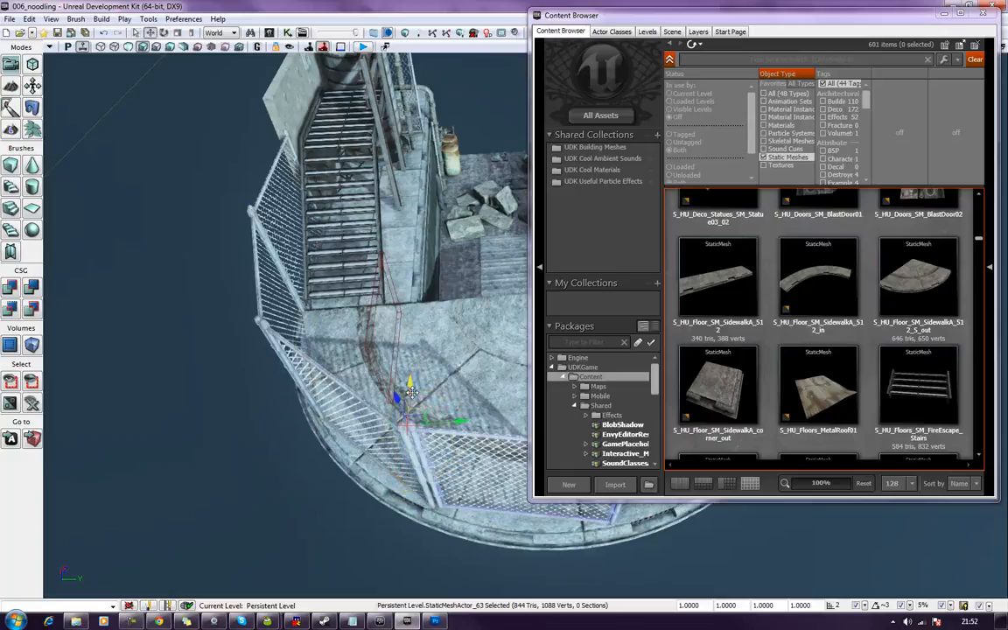
left_click_drag(411, 395, 410, 397)
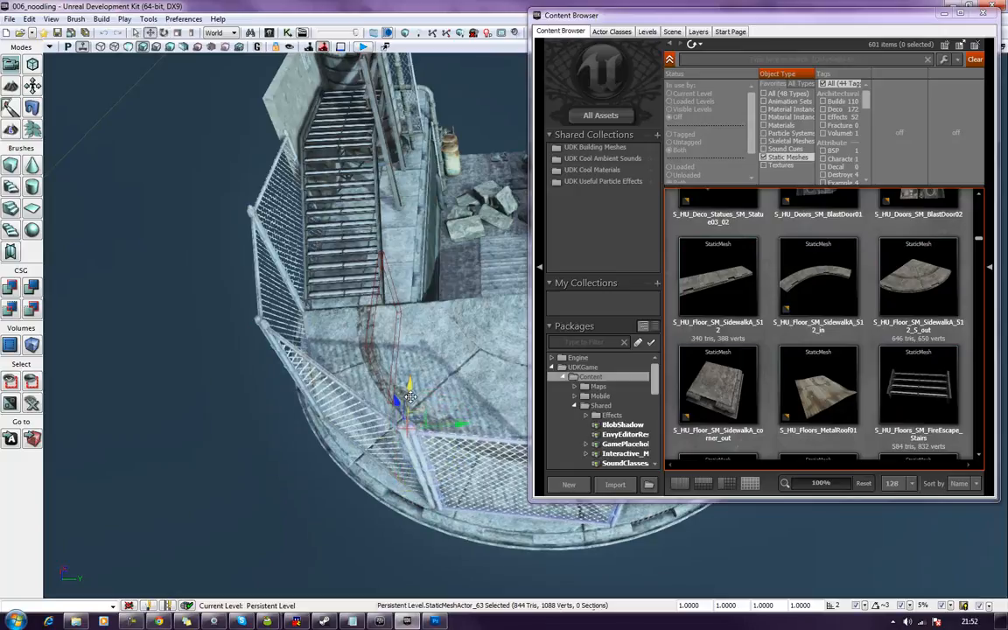
right_click_drag(453, 578, 453, 577)
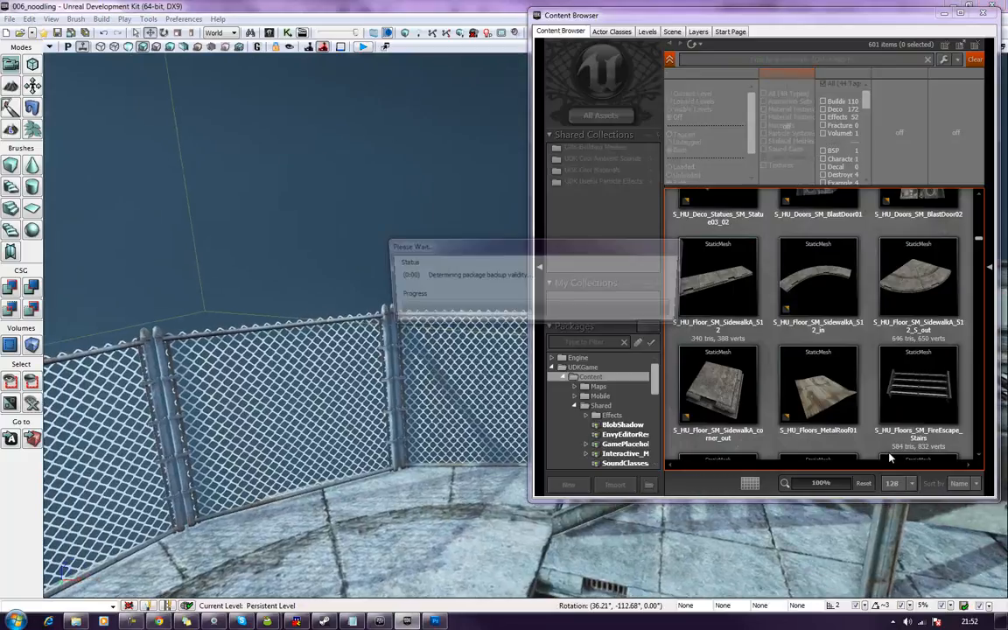
Try the S_HU_Supports_SM_Simplebeam01 mesh on the rounded platform and delete it.
scroll(981, 402, "down", 3)
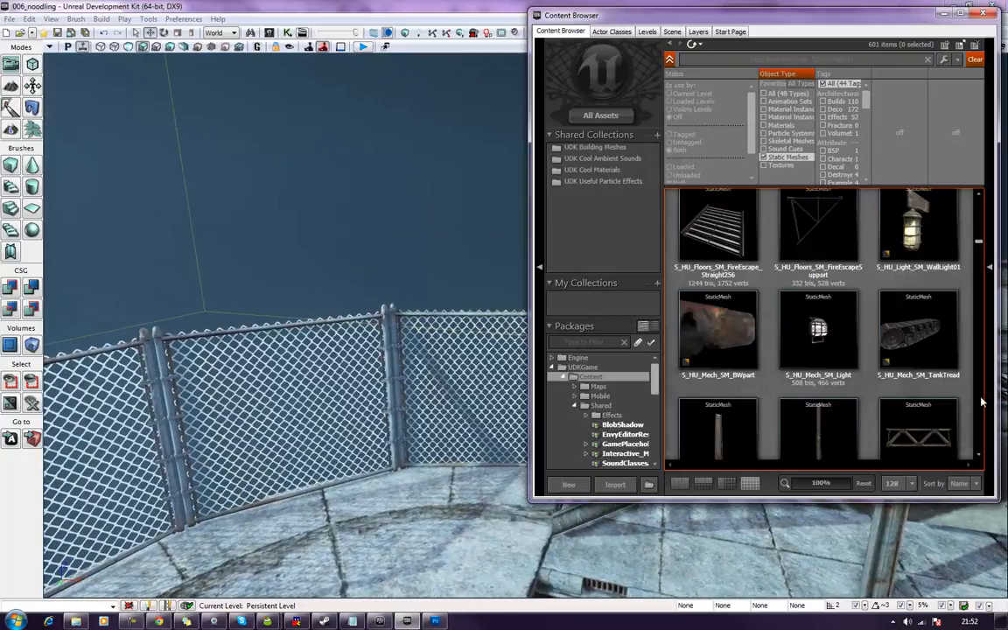
left_click(915, 438)
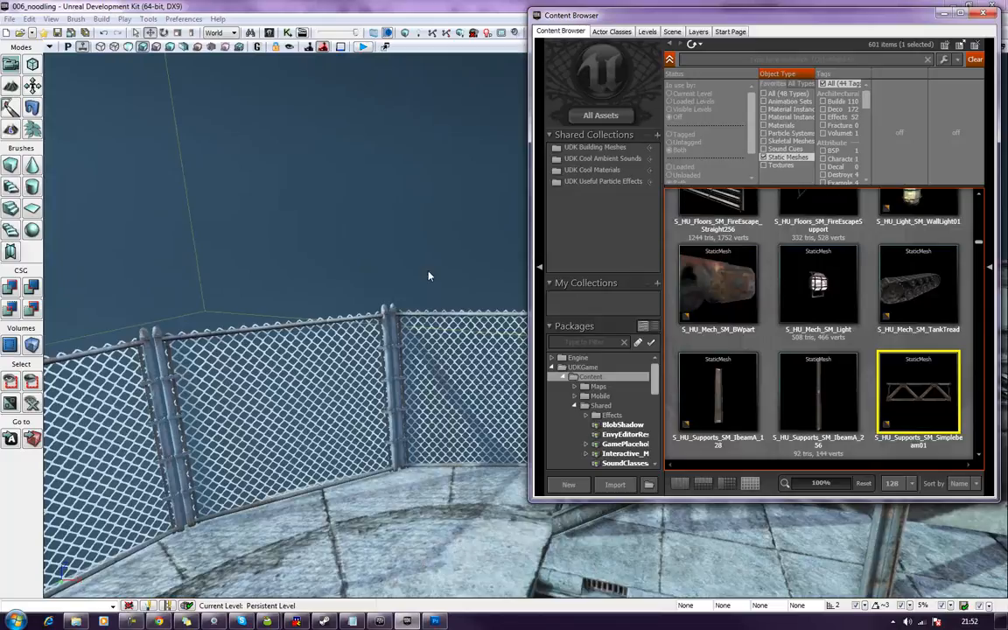
right_click_drag(430, 255, 431, 289)
scroll(432, 254, "down", 8)
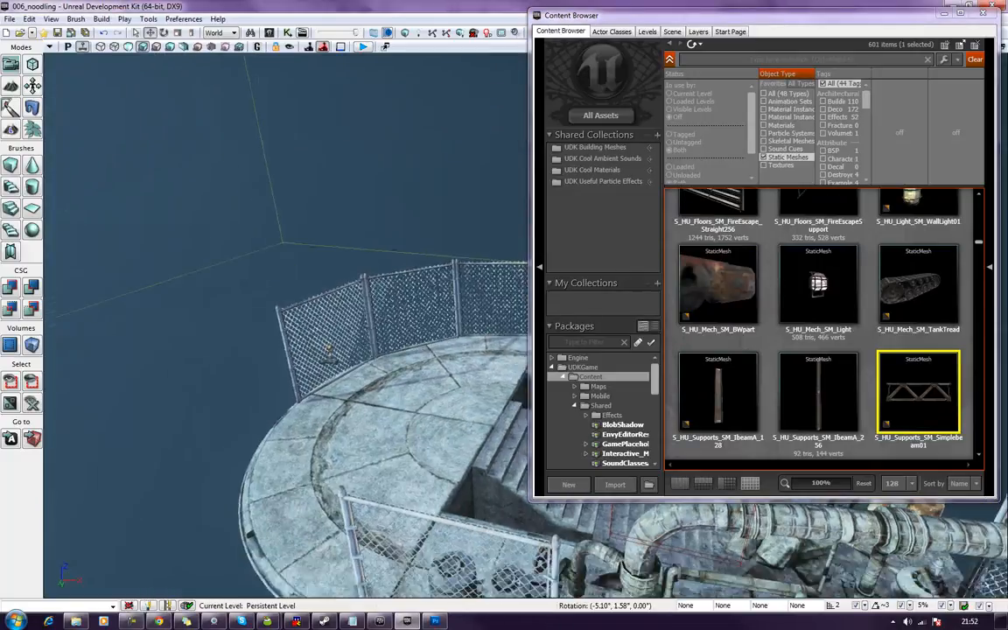
right_click_drag(388, 226, 420, 289)
left_click_drag(922, 394, 302, 360)
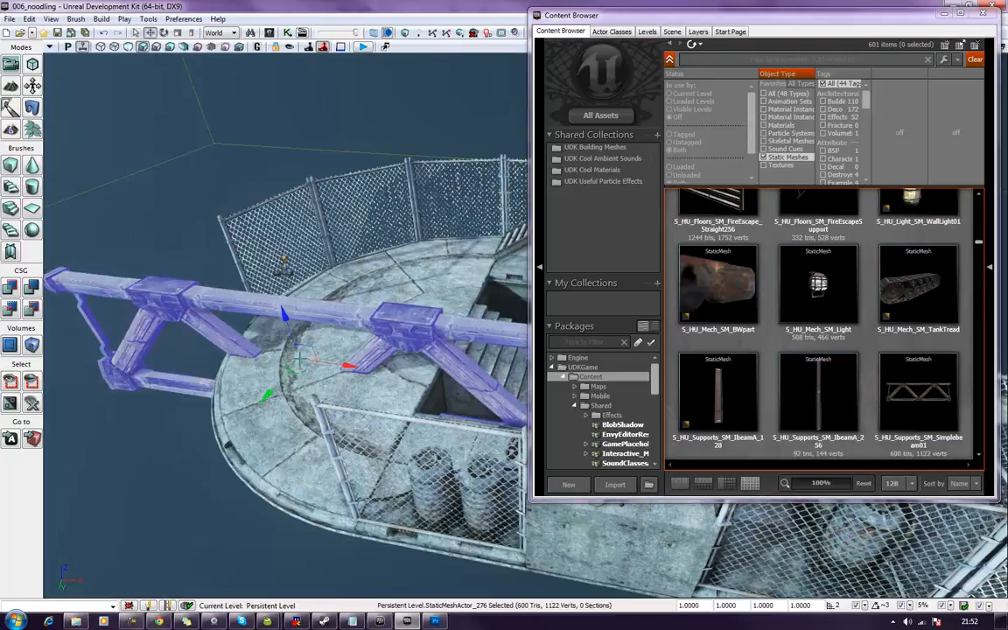
key("Delete")
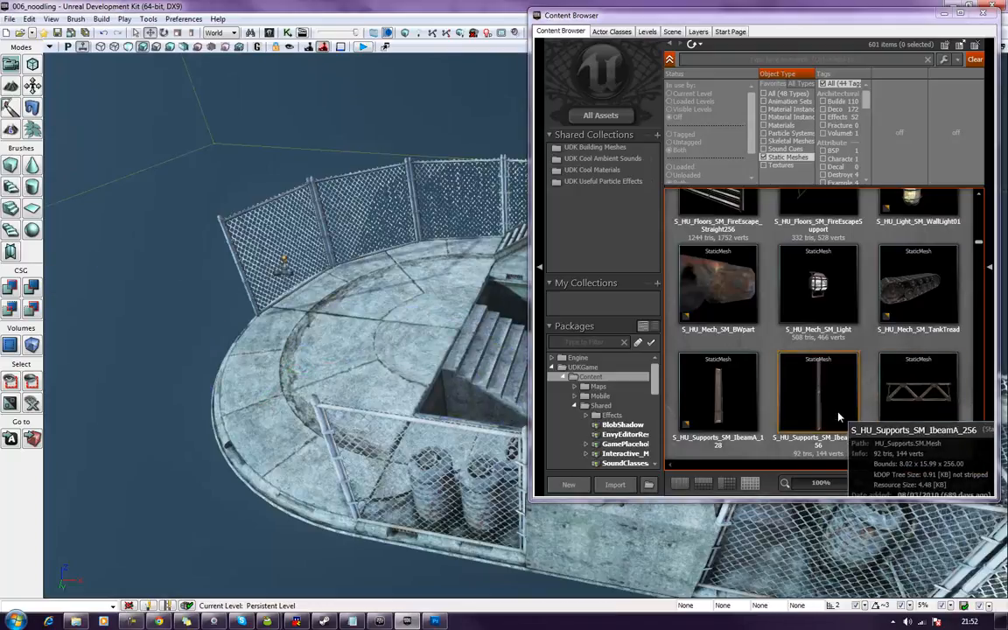
Try the S_HU_Supports_SM_IbeamA_256 mesh beside the concrete stairs and delete it.
left_click_drag(825, 427, 442, 334)
right_click_drag(442, 335, 476, 359)
key("w")
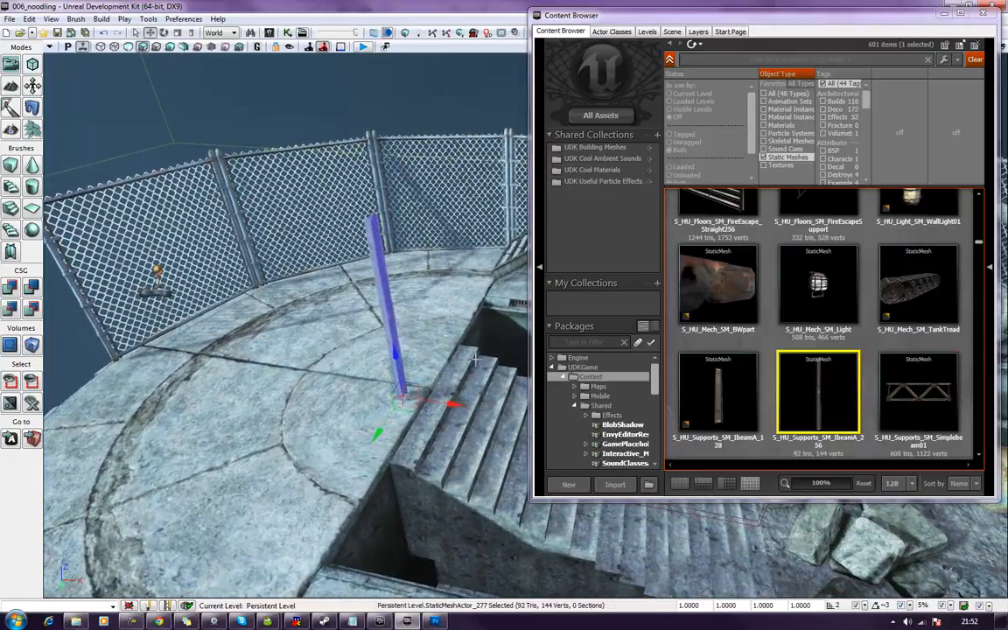
key("Delete")
Place the S_HU_Trim_SM_RailingA_Long_Straight mesh on the ledge beside the tank, near the stairwell's edge.
scroll(766, 375, "down", 2)
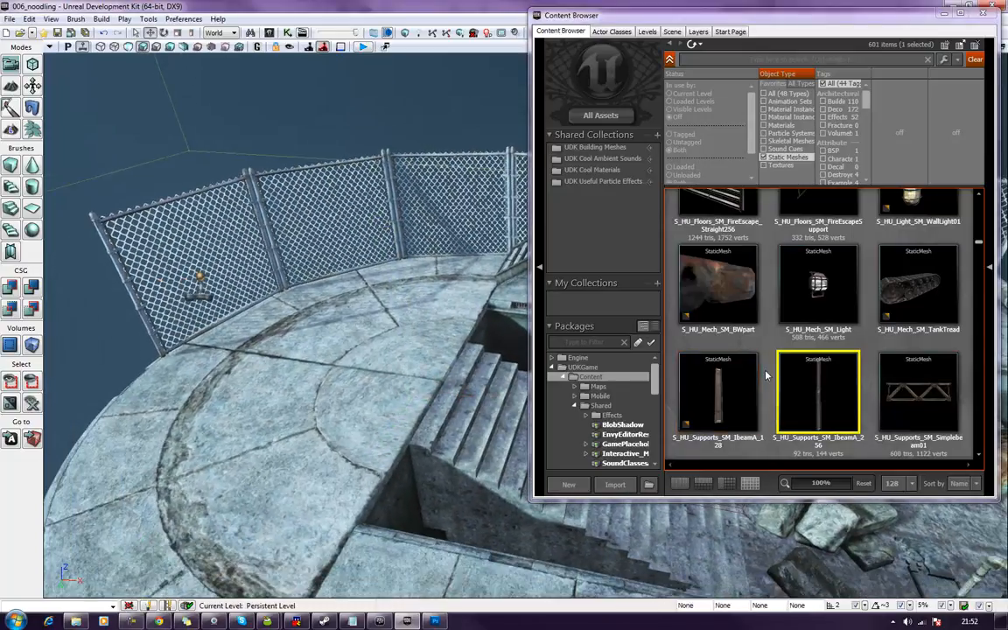
scroll(778, 382, "down", 2)
left_click(787, 388)
scroll(788, 390, "down", 2)
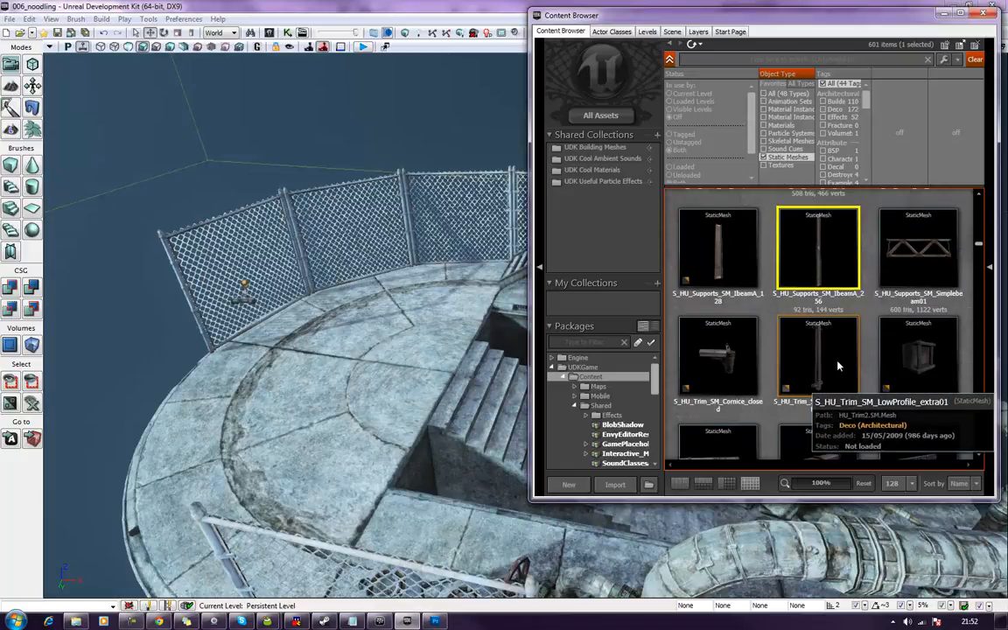
scroll(926, 340, "down", 2)
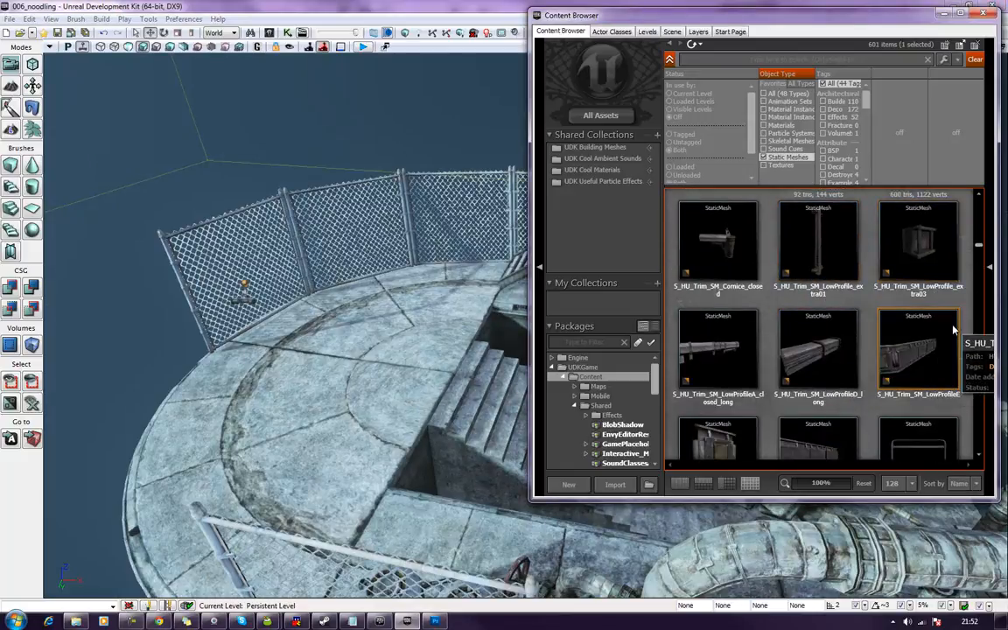
scroll(952, 331, "down", 2)
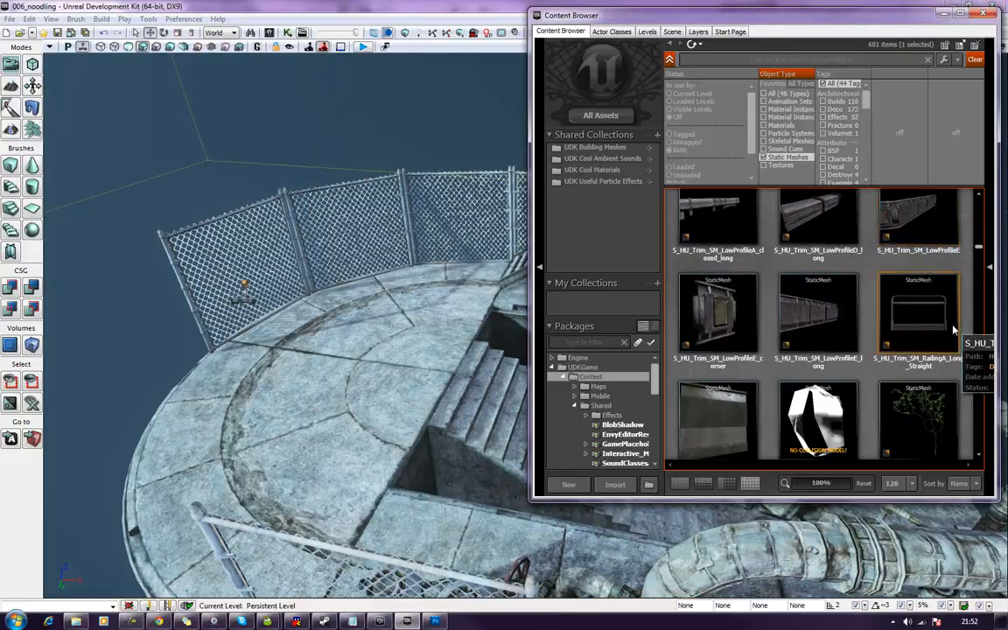
scroll(954, 330, "down", 1)
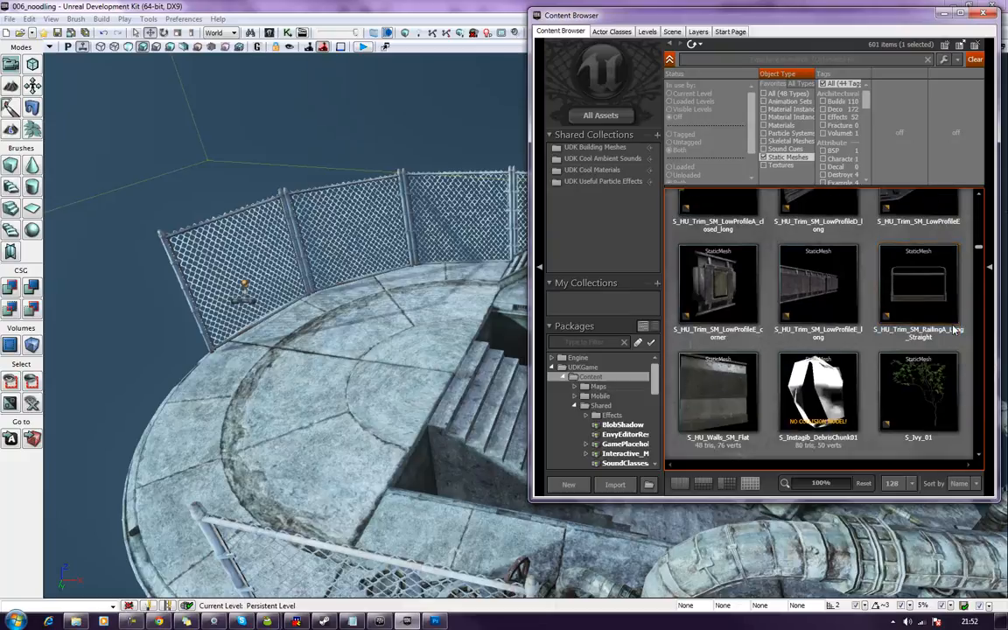
scroll(954, 330, "down", 1)
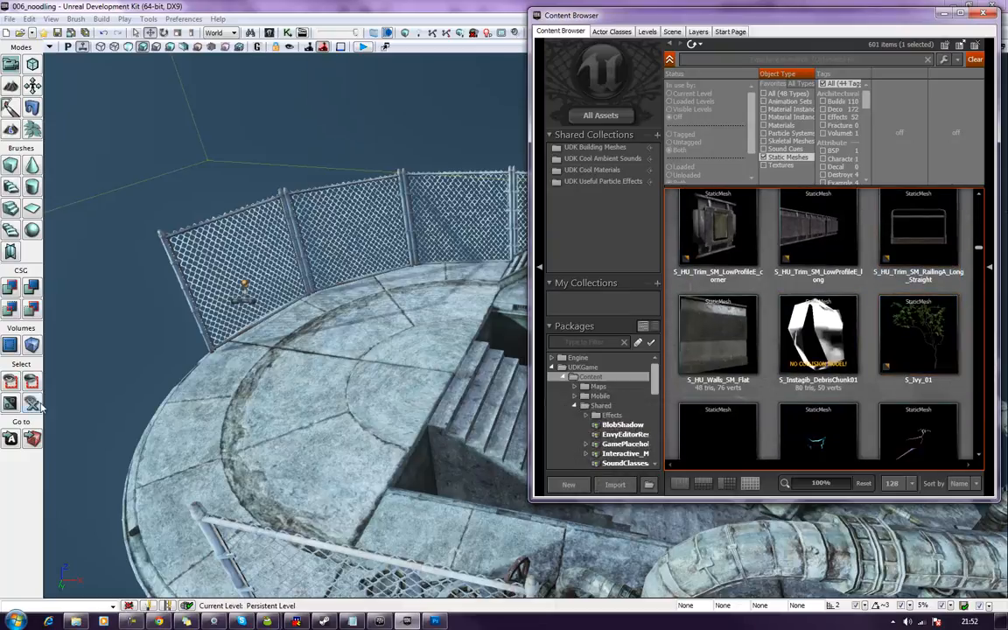
right_click_drag(346, 416, 369, 399)
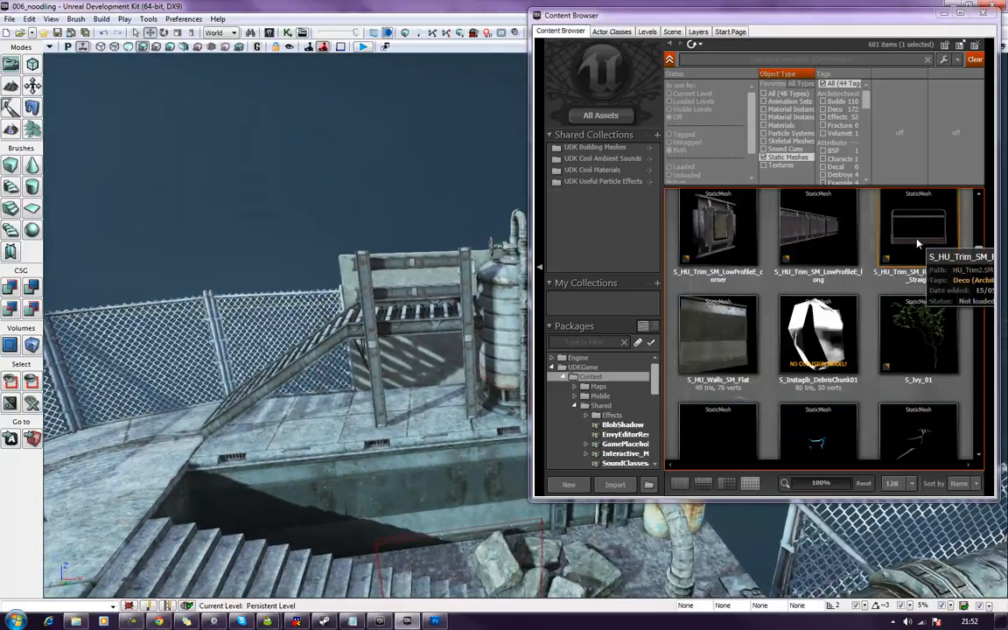
left_click_drag(452, 430, 480, 424)
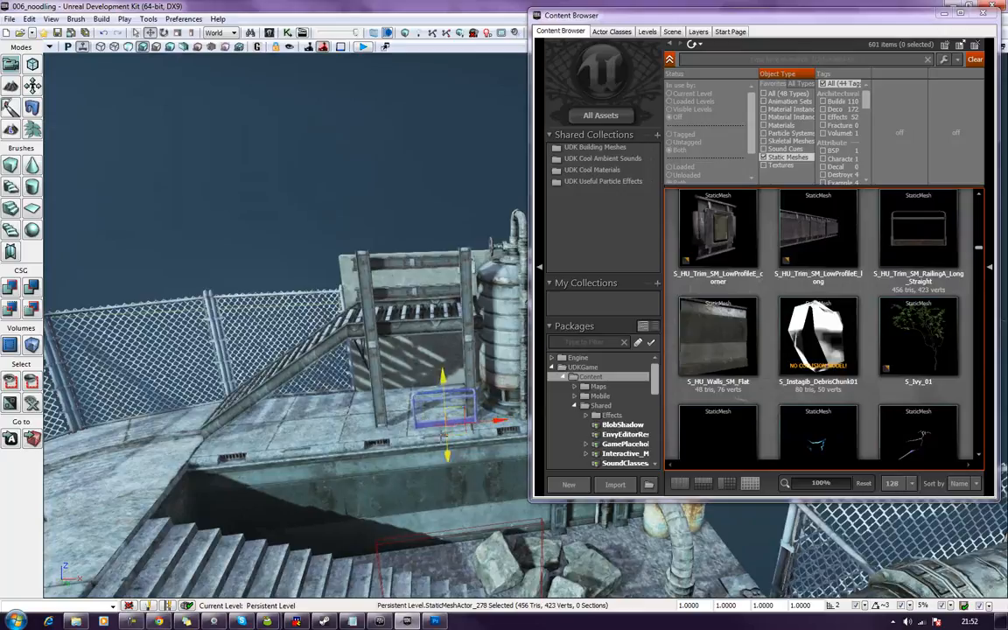
Delete the railing on the ledge beside the tank and browse the static meshes as far as the S_LT_Light models.
key("Delete")
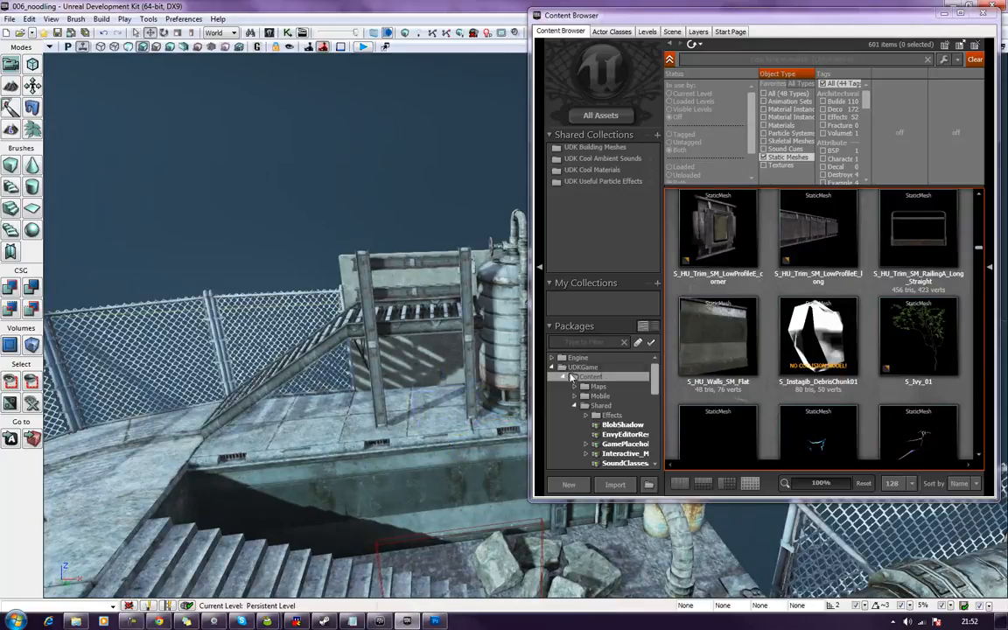
left_click(710, 349)
scroll(710, 350, "down", 1)
scroll(710, 349, "down", 10)
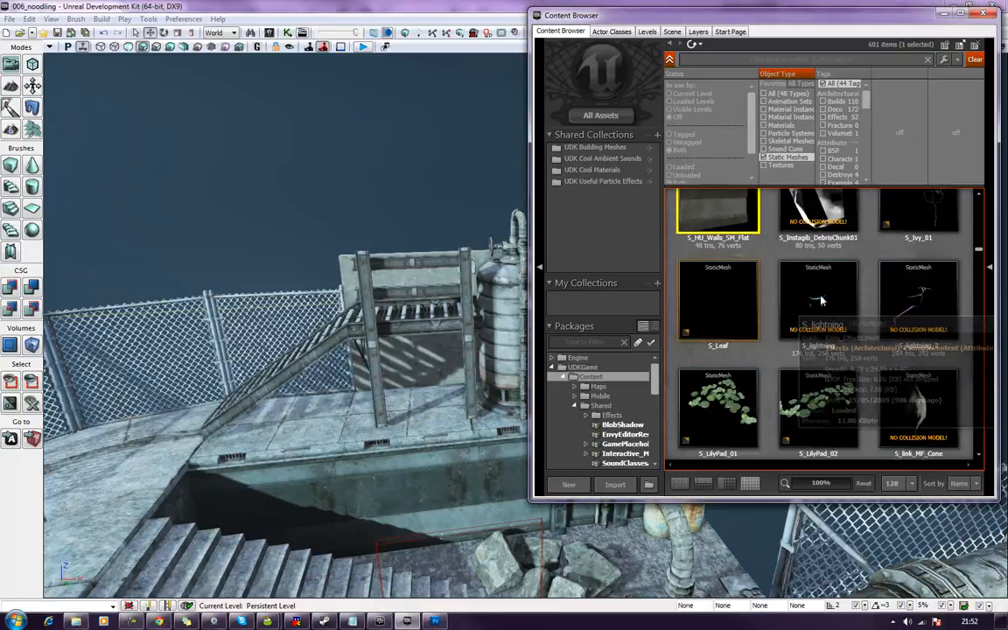
scroll(952, 269, "down", 1)
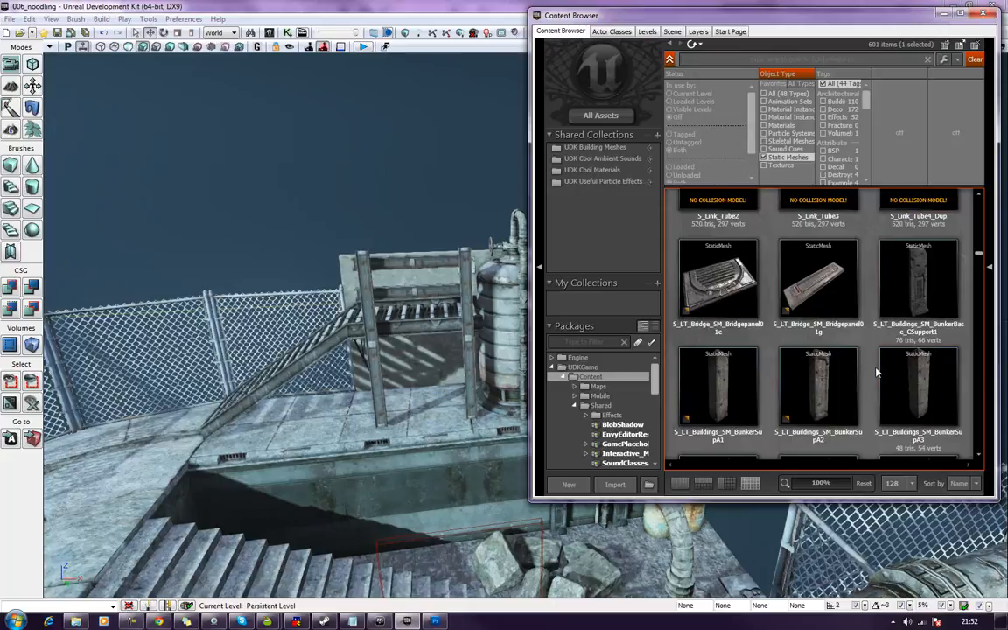
scroll(877, 377, "down", 2)
scroll(877, 373, "down", 3)
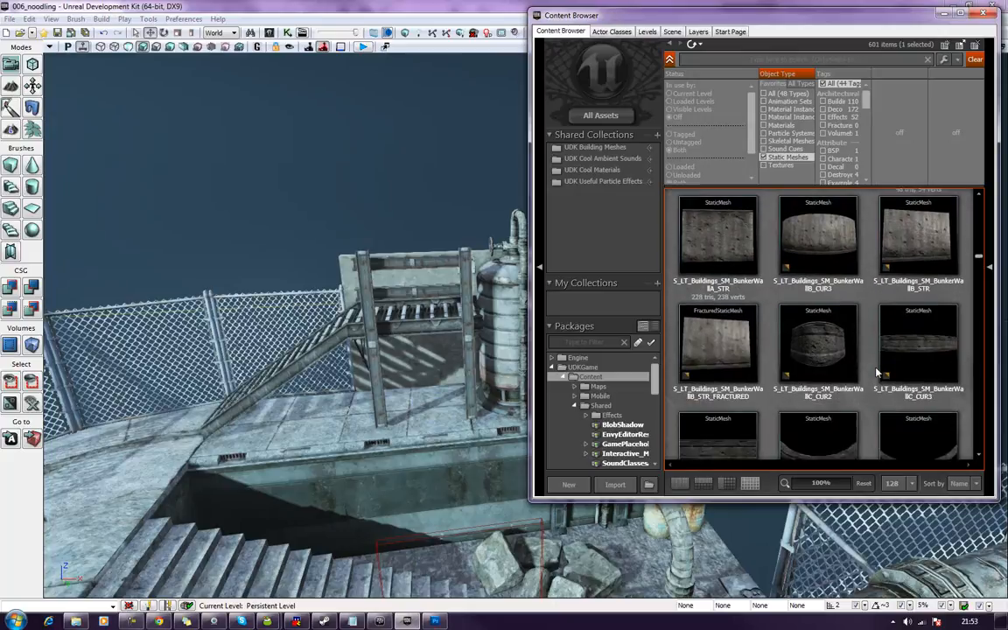
scroll(877, 373, "down", 2)
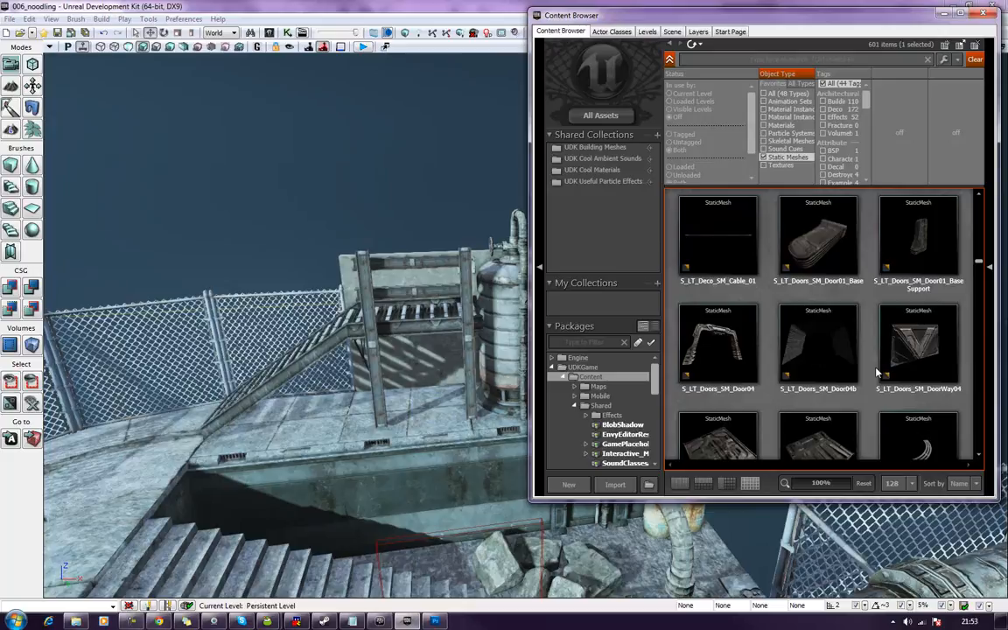
scroll(877, 373, "down", 2)
scroll(877, 373, "down", 5)
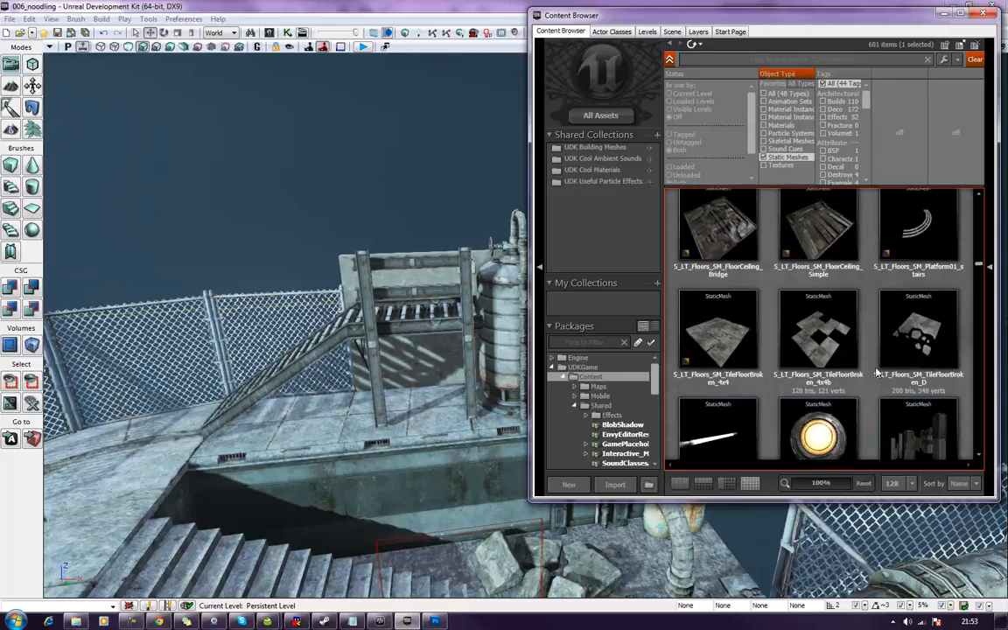
scroll(876, 373, "up", 1)
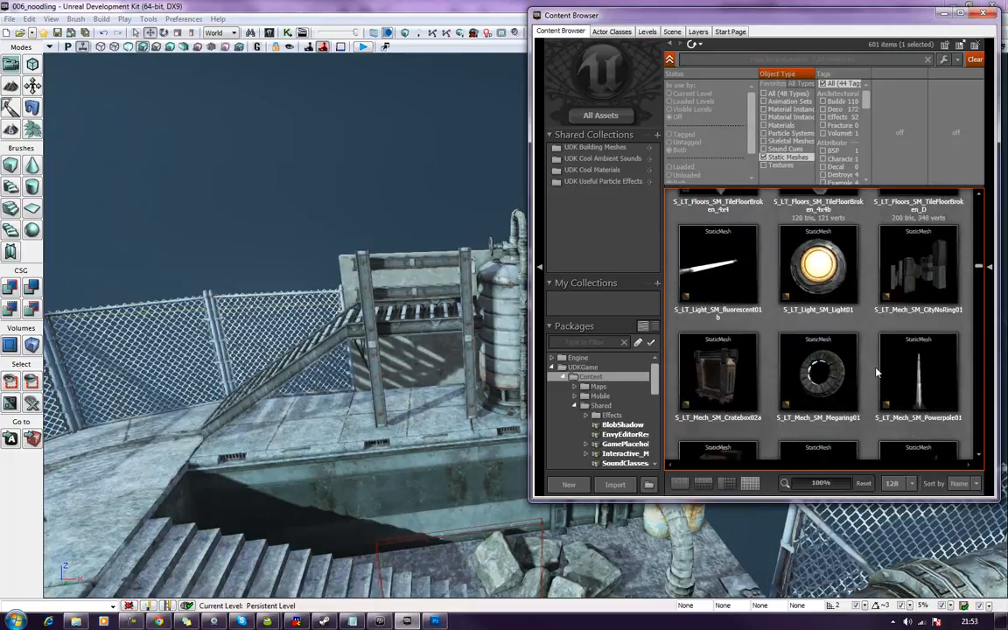
Try the S_LT_Light_SM_Light01 mesh on the rounded platform's floor and delete it.
right_click_drag(343, 538, 302, 531)
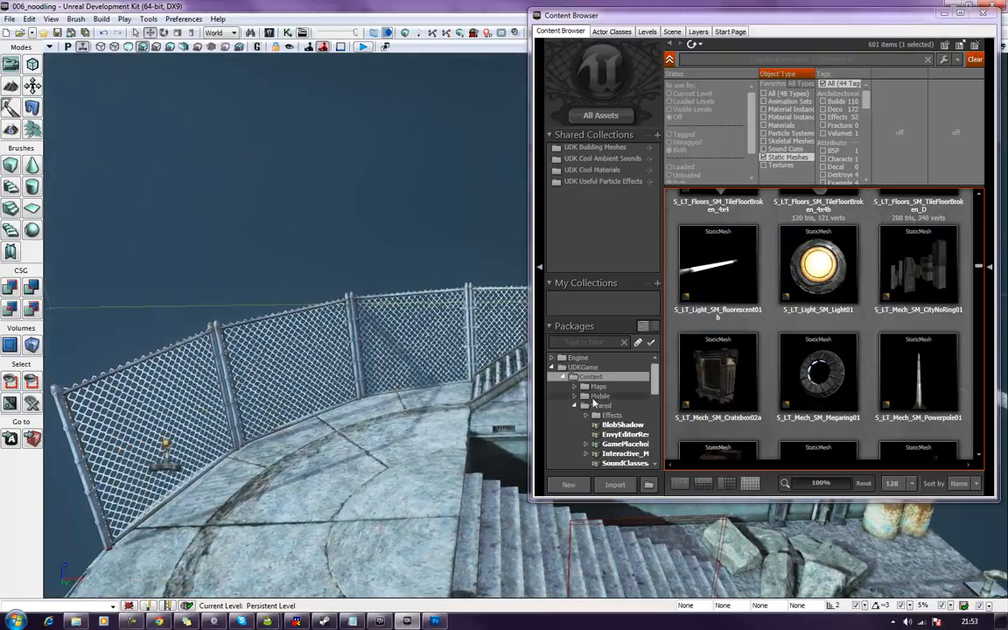
left_click_drag(818, 275, 310, 480)
right_click_drag(411, 461, 372, 437)
left_click_drag(332, 421, 306, 424)
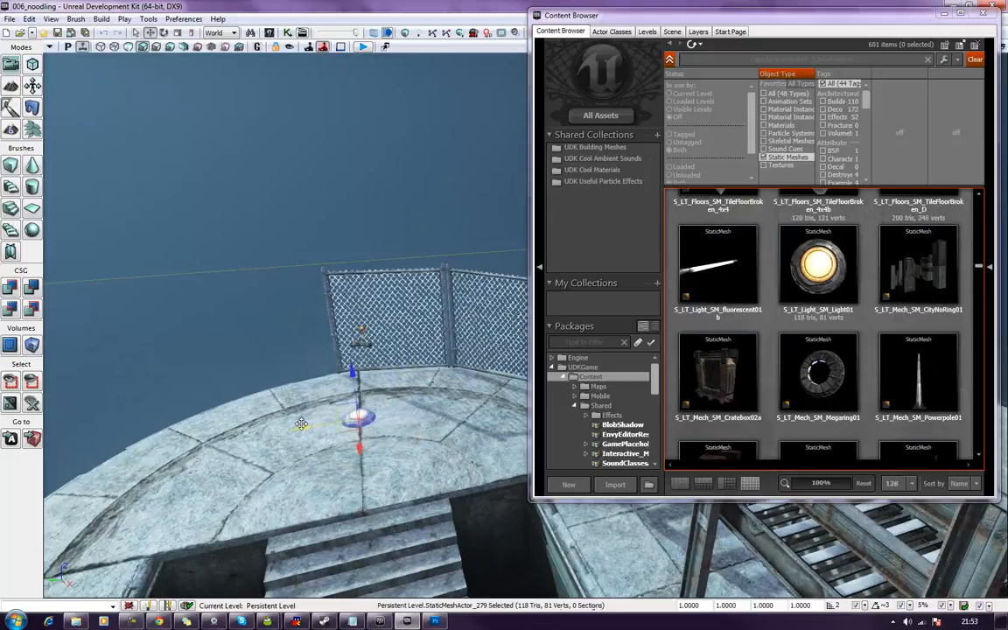
right_click_drag(267, 306, 315, 412)
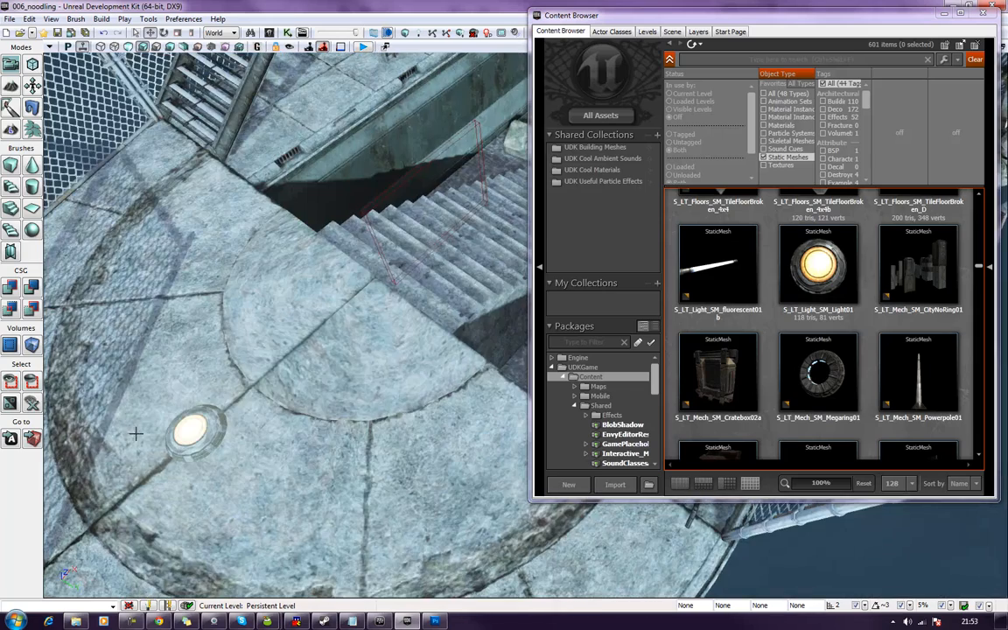
left_click(185, 430)
key("Delete")
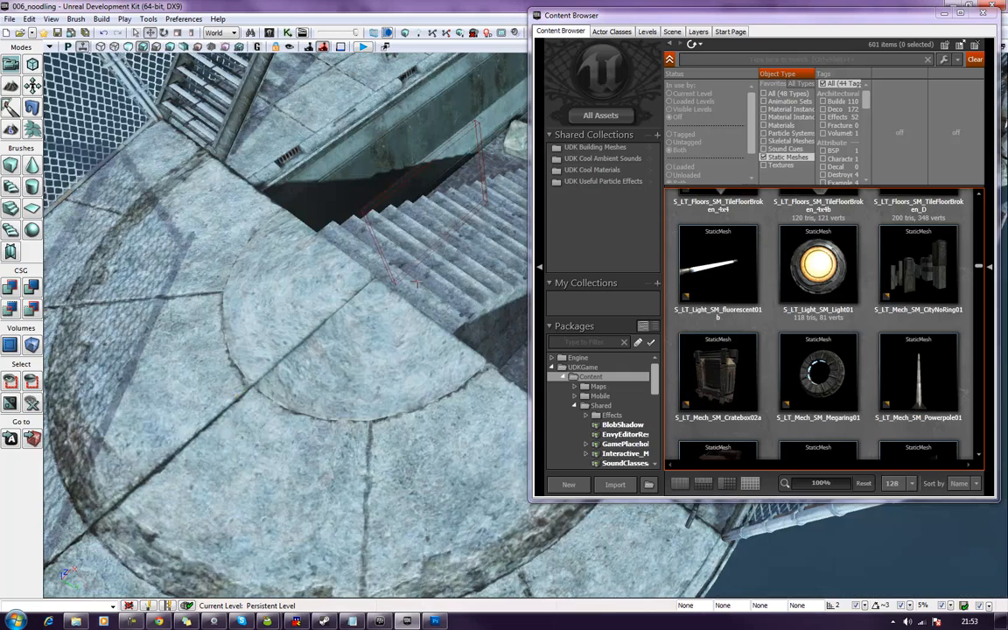
Place the S_LT_Light_SM_Light01 mesh by the concrete wall behind the metal stairs and rotate it to face outward.
mouse_move(364, 309)
right_mouse_down()
mouse_move(407, 317)
mouse_move(372, 315)
right_mouse_up()
left_click_drag(818, 263, 424, 413)
key("space")
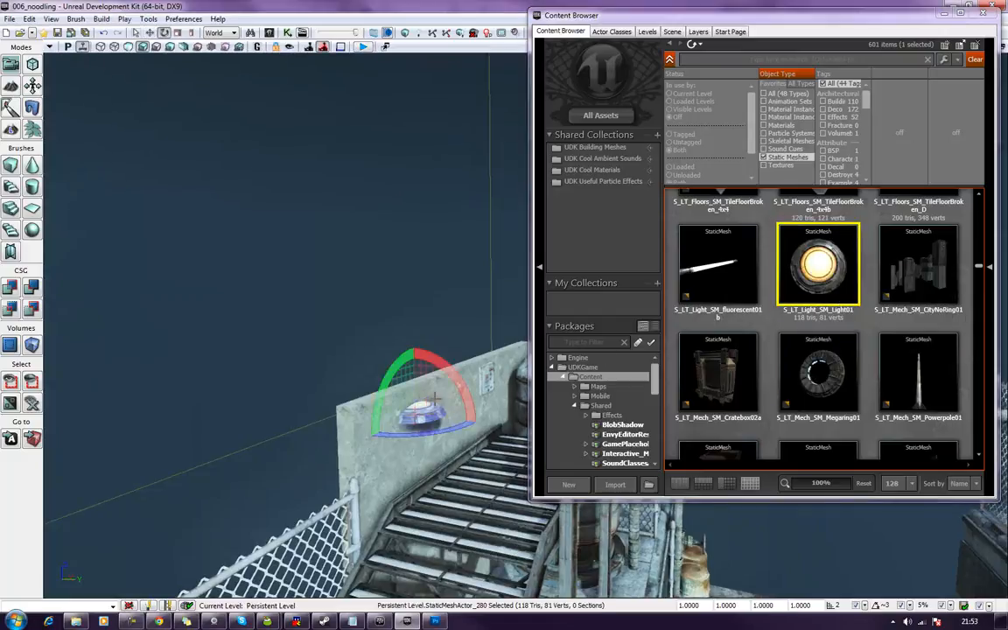
left_click_drag(401, 328, 367, 346)
left_click_drag(319, 382, 425, 308)
right_click_drag(425, 308, 320, 293)
right_click_drag(350, 368, 437, 318)
Try the light in position against the concrete wall above the metal stairs and remove it.
key("space")
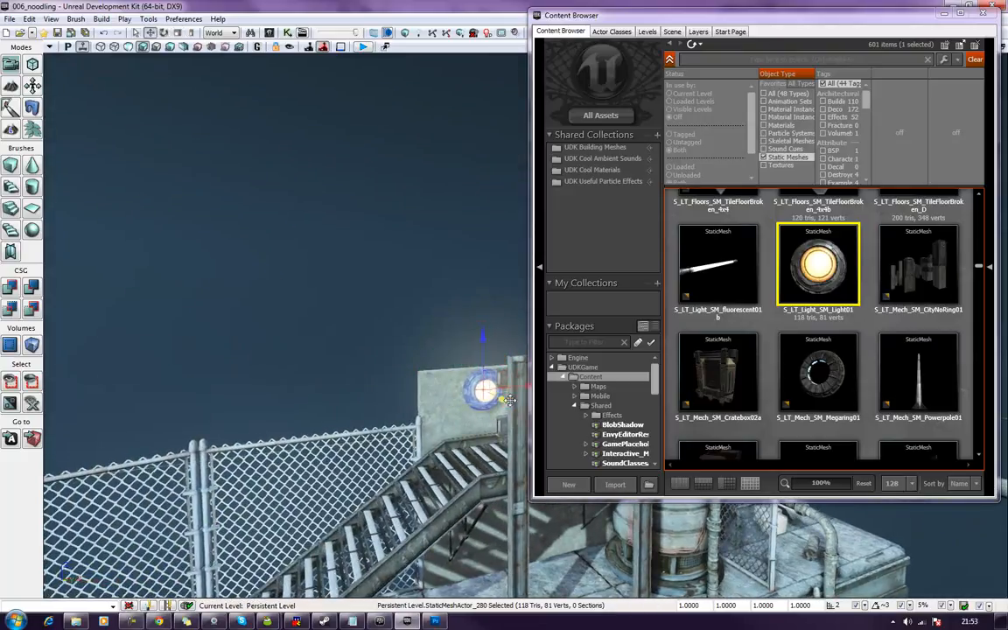
left_click_drag(519, 388, 480, 393)
right_click_drag(201, 289, 438, 368)
right_click_drag(300, 327, 307, 328)
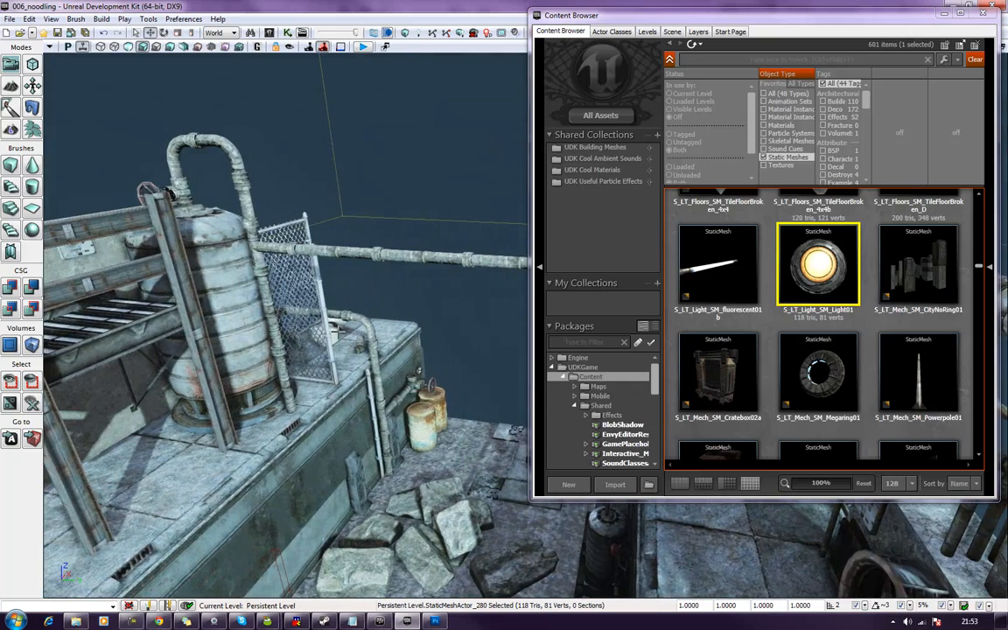
right_click_drag(405, 371, 267, 274)
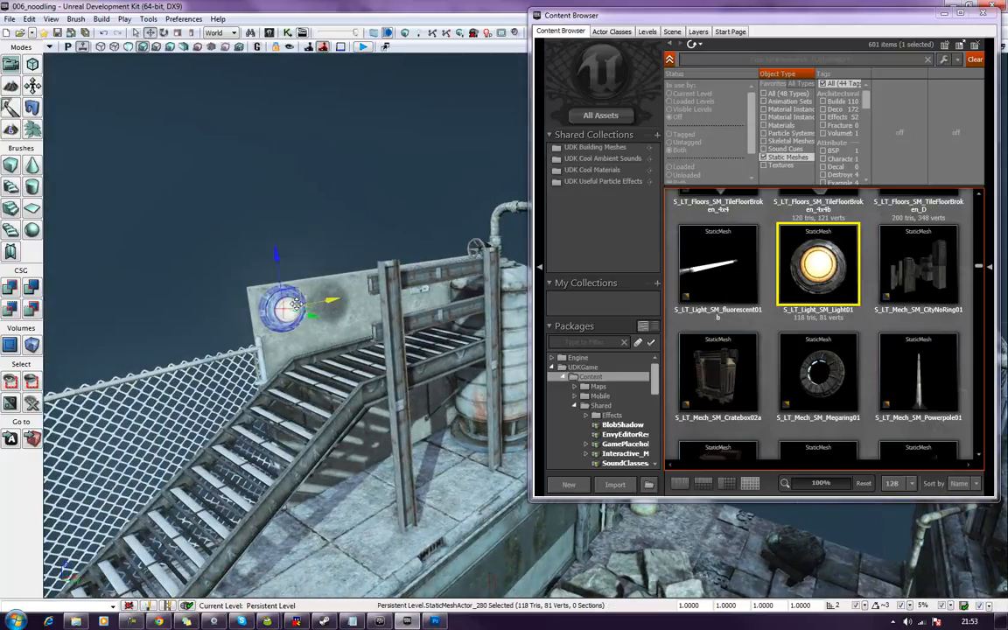
Browse the static meshes from the S_LT_Mech models to the S_NEC_Trims models for another decoration piece.
scroll(826, 254, "down", 8)
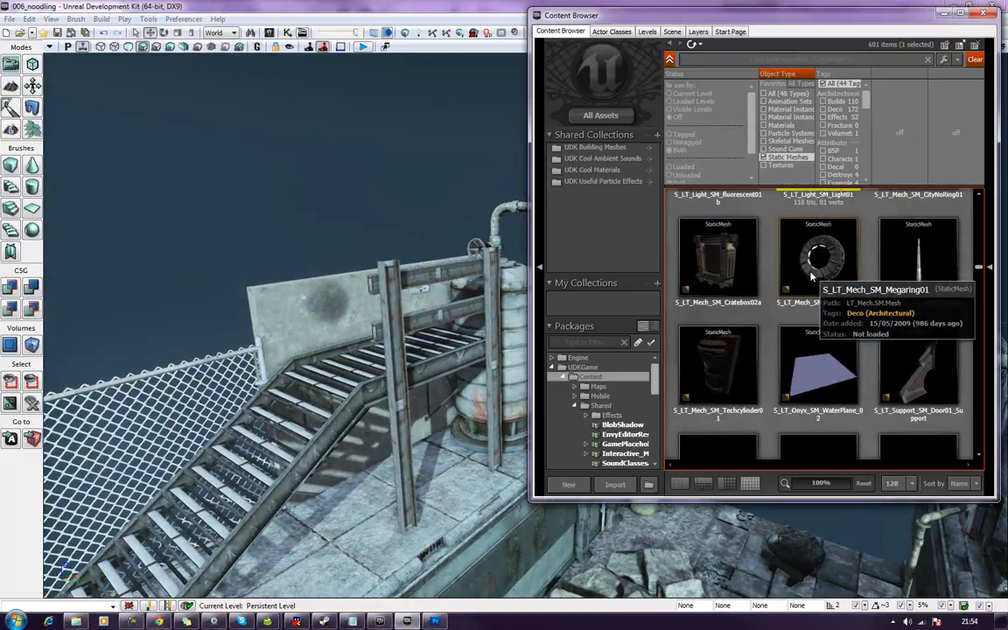
scroll(814, 280, "down", 5)
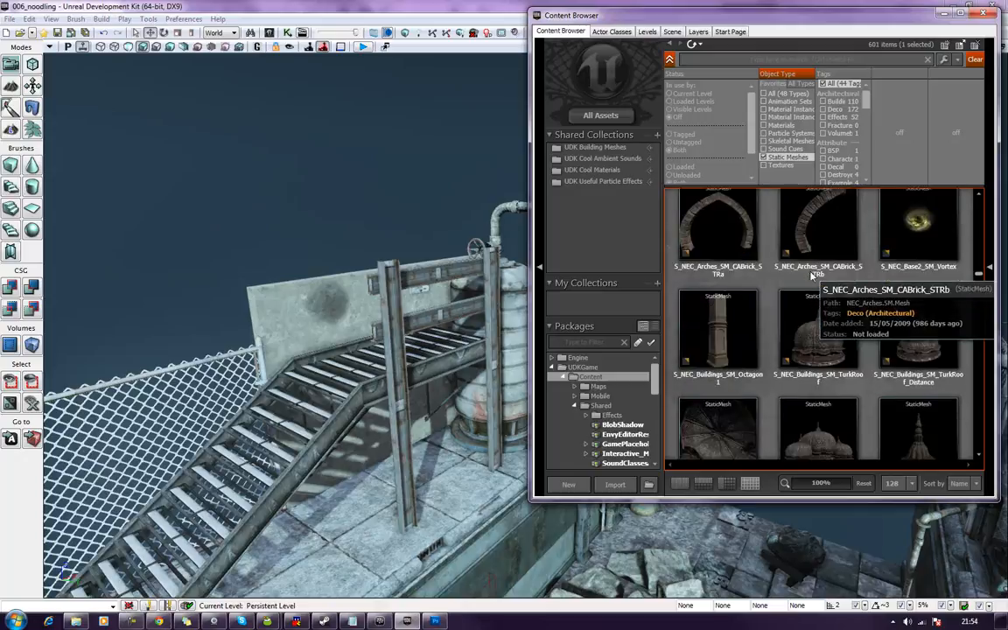
scroll(949, 320, "down", 5)
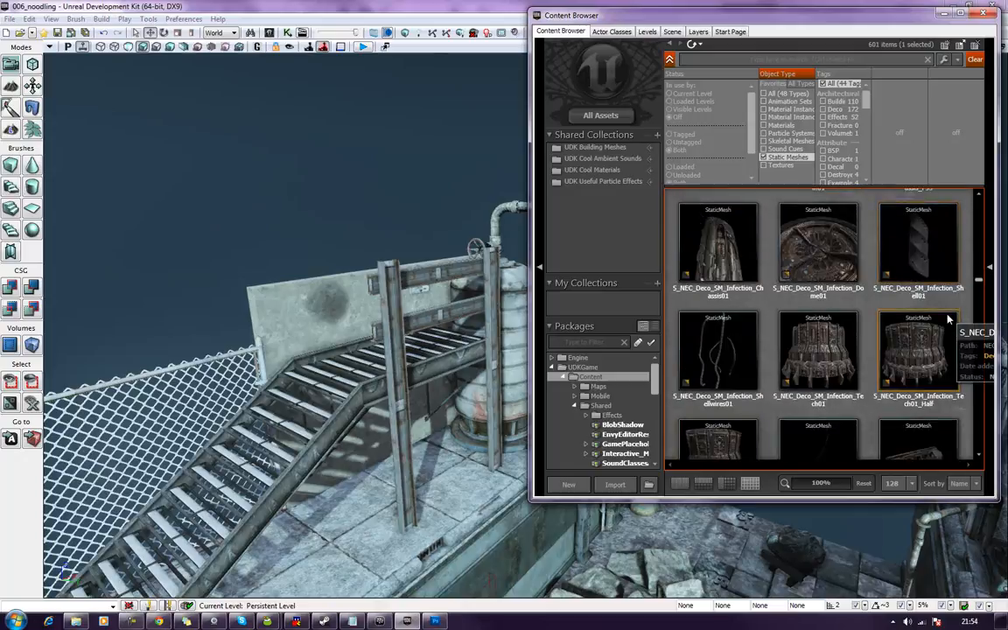
scroll(949, 321, "down", 1)
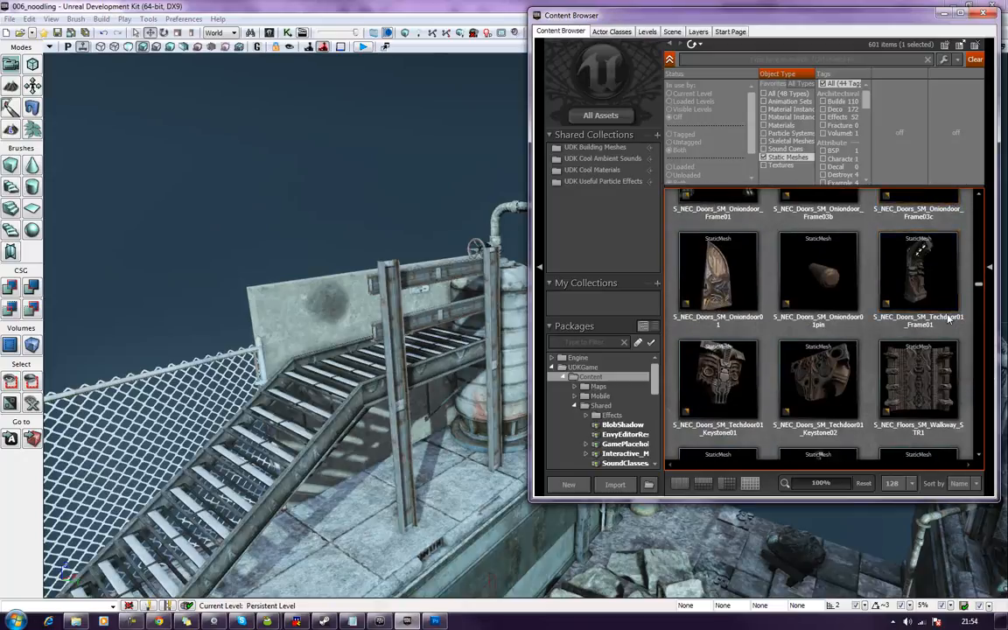
scroll(836, 291, "down", 2)
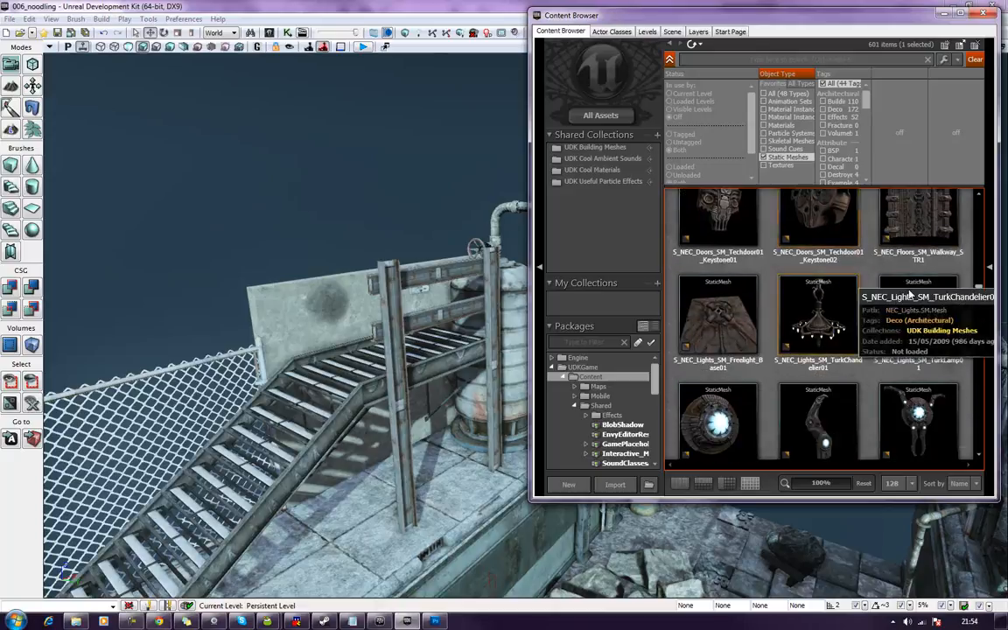
scroll(935, 337, "down", 6)
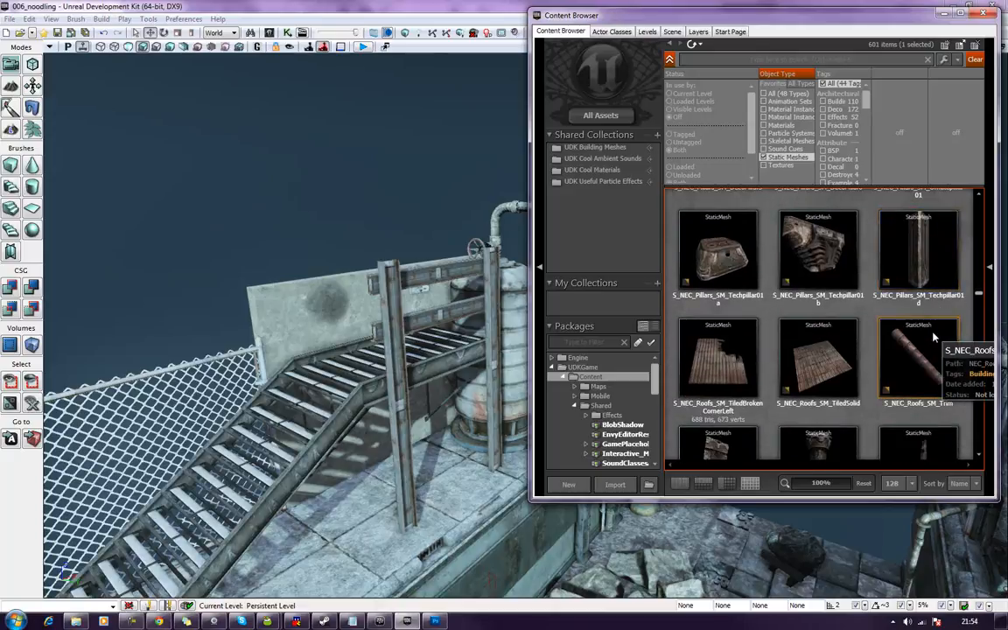
scroll(937, 346, "down", 2)
scroll(941, 376, "down", 2)
scroll(941, 376, "down", 5)
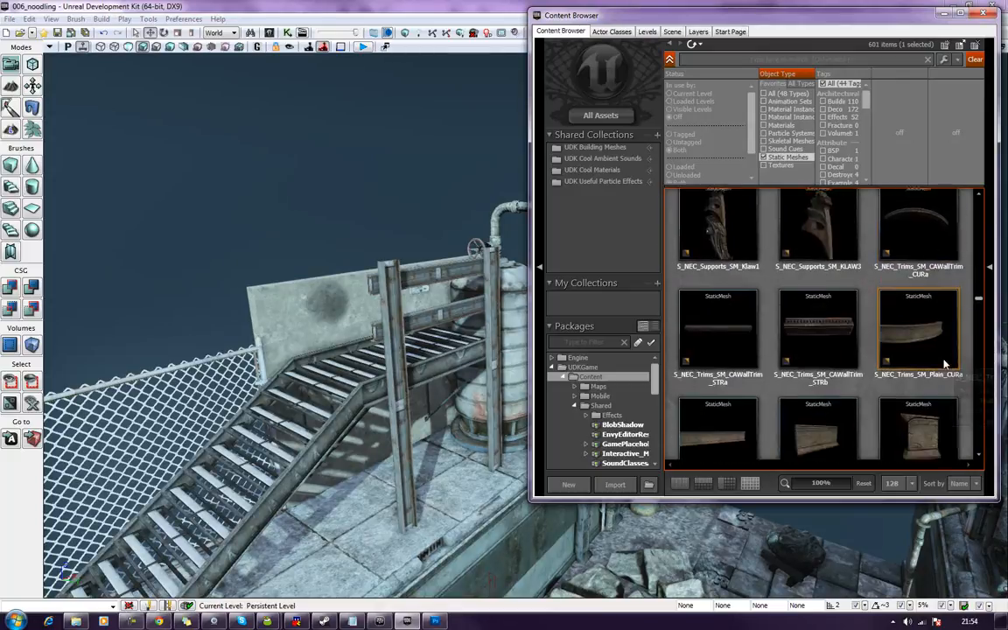
scroll(941, 367, "down", 1)
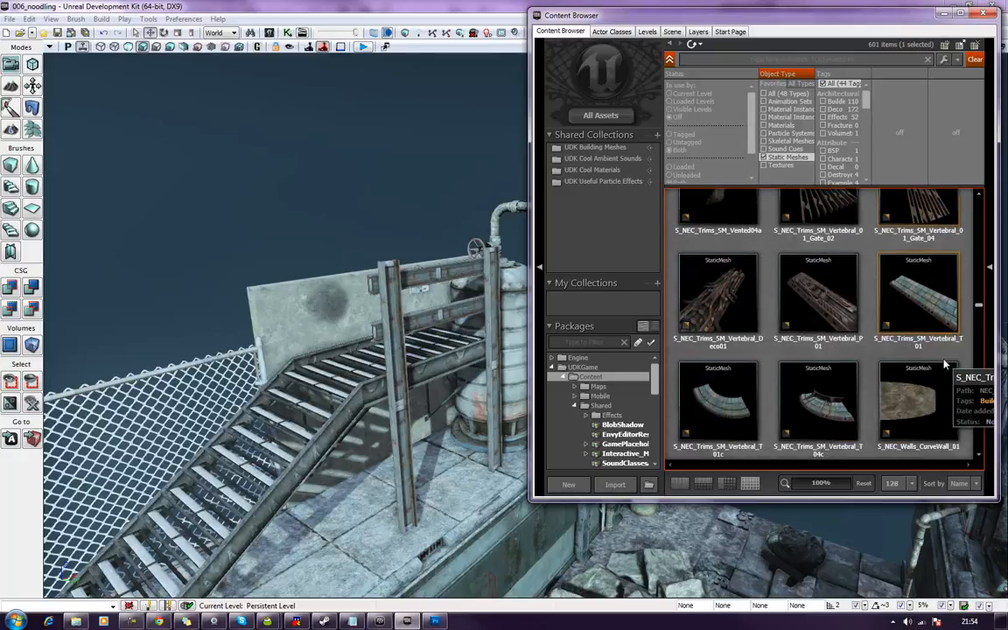
Try the S_NEC_Trims_SM_Vertebral_01_Gate_02 mesh near the metal stairs and delete it.
left_click(829, 273)
scroll(828, 273, "up", 1)
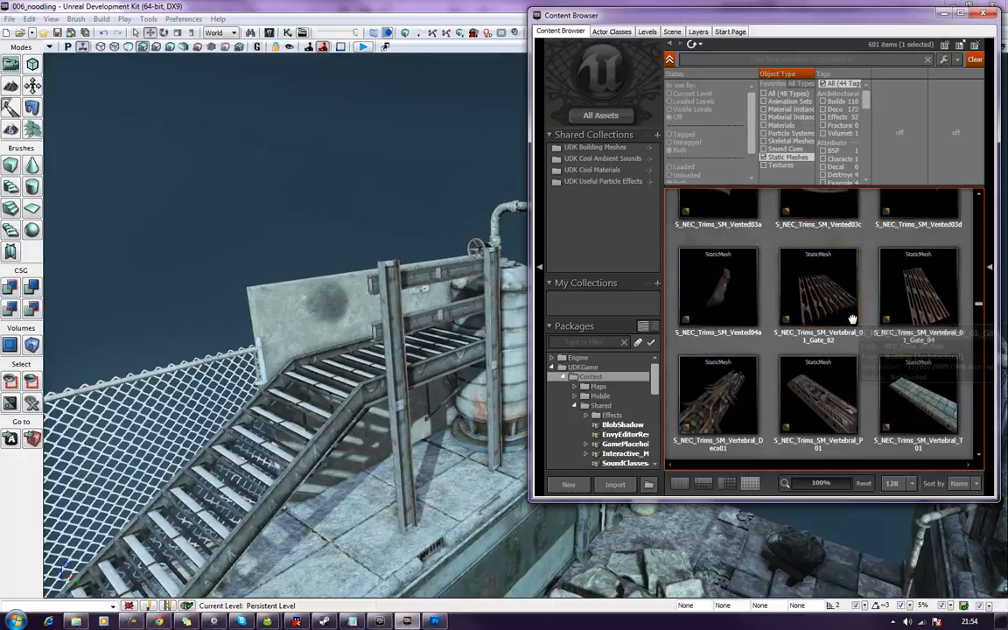
left_click_drag(366, 492, 306, 560)
key("Delete")
Place the S_NEC_Wires_SM_Thinwire10 mesh under the metal stairway's landing and move it along X to the tank.
left_click(812, 374)
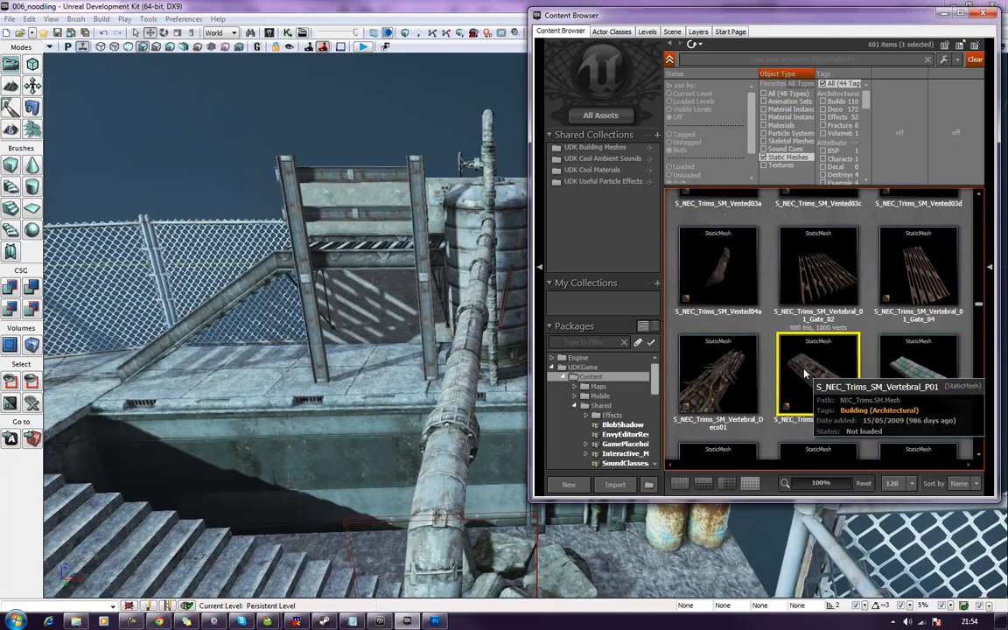
scroll(818, 378, "down", 2)
scroll(908, 381, "down", 6)
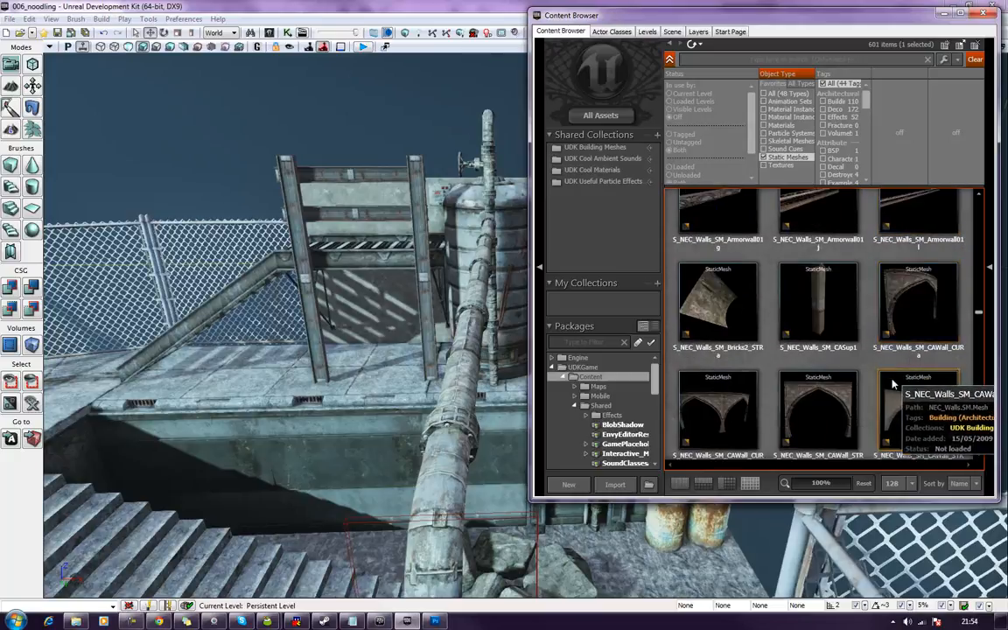
scroll(905, 380, "down", 10)
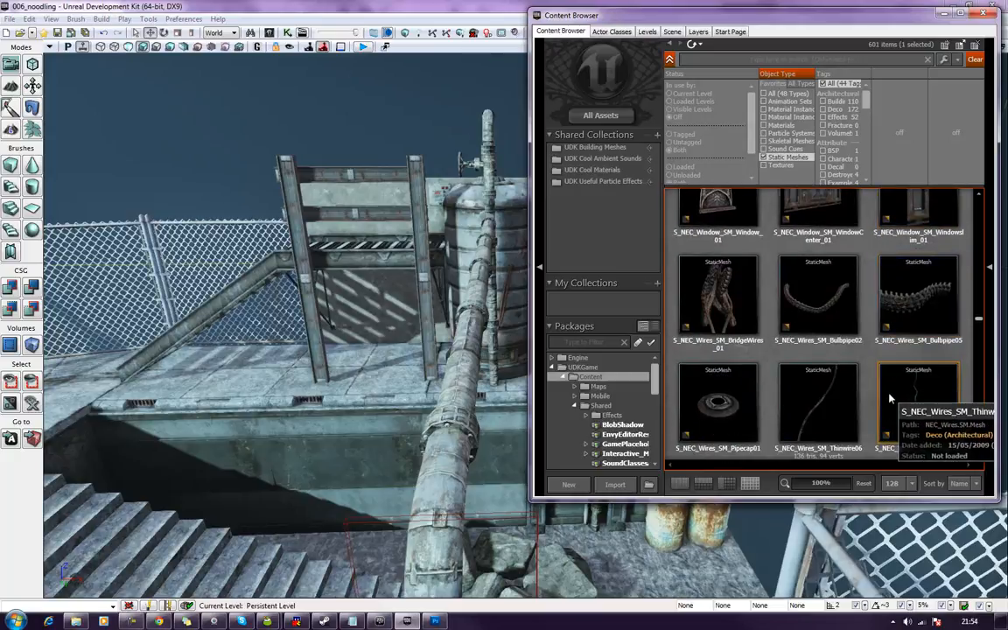
scroll(885, 369, "down", 1)
scroll(884, 369, "down", 4)
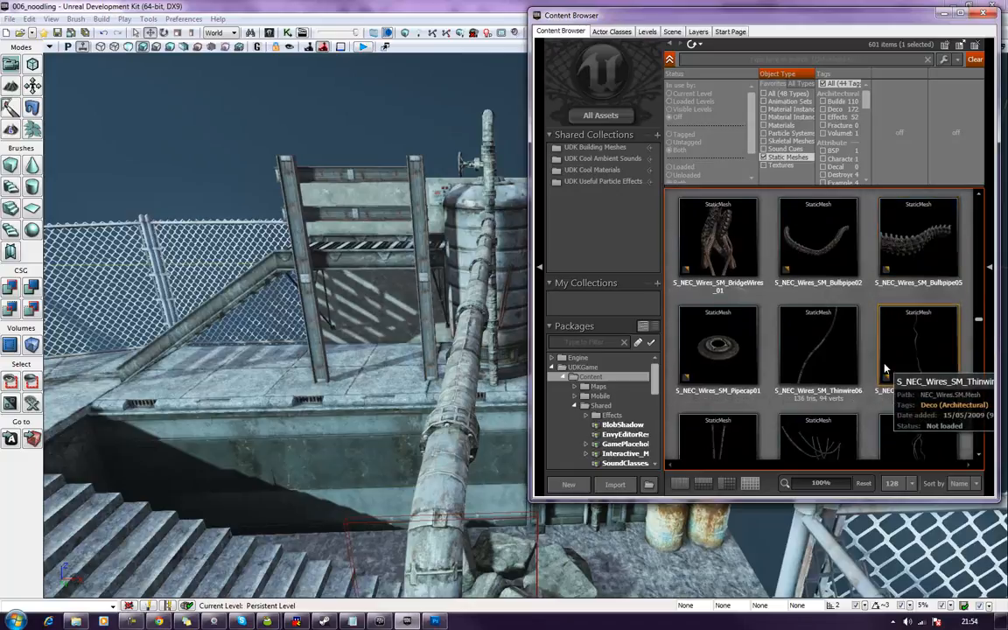
left_click(704, 350)
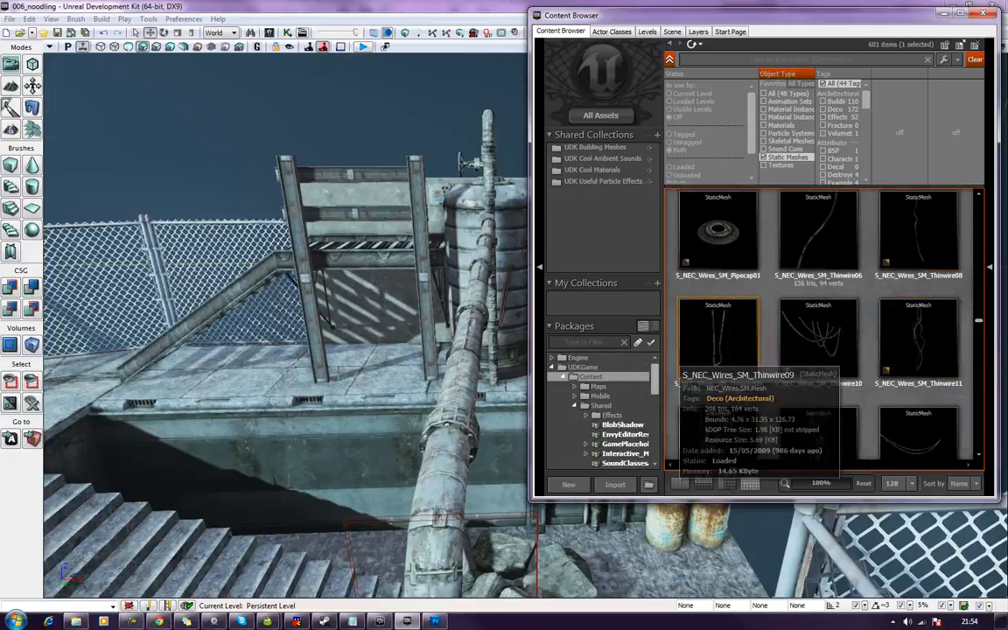
left_click(807, 337)
left_click_drag(812, 345, 378, 292)
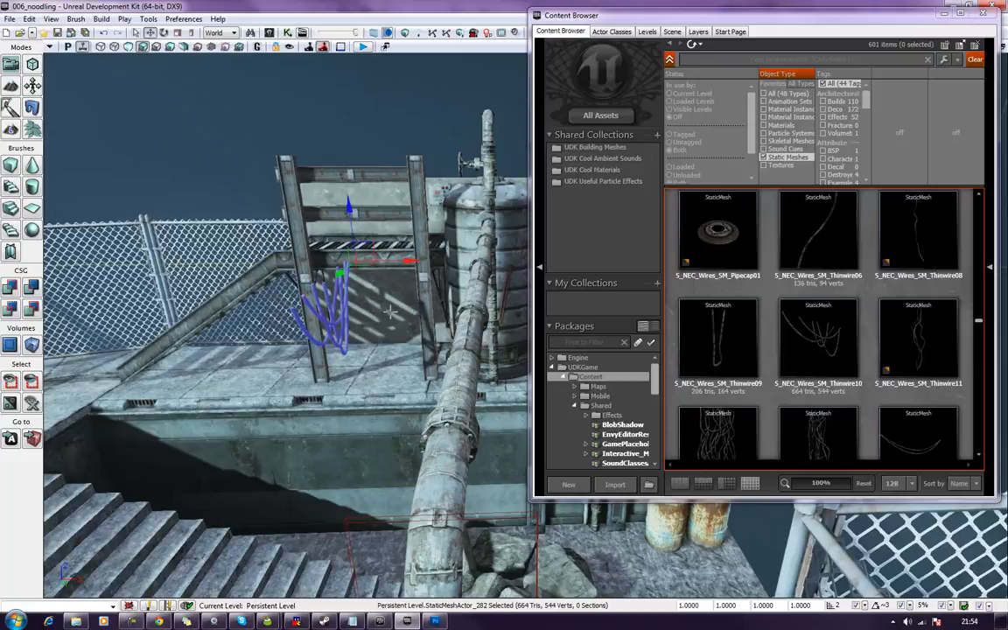
left_click_drag(389, 262, 479, 282)
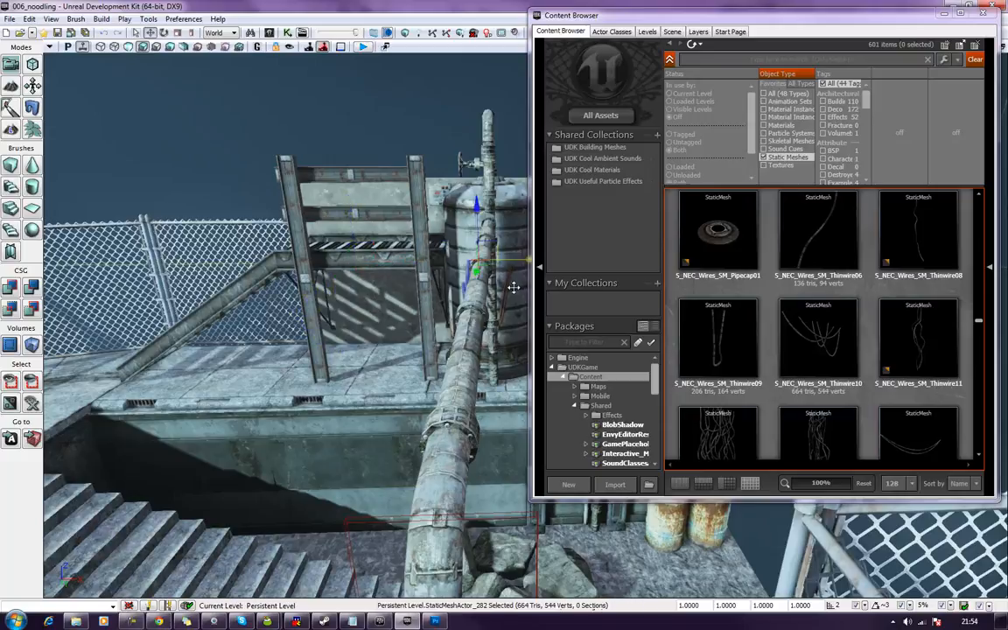
Raise the Thinwire10 wires and shift them sideways so they hang from the horizontal pipe beside the tank.
right_click_drag(515, 285, 674, 285)
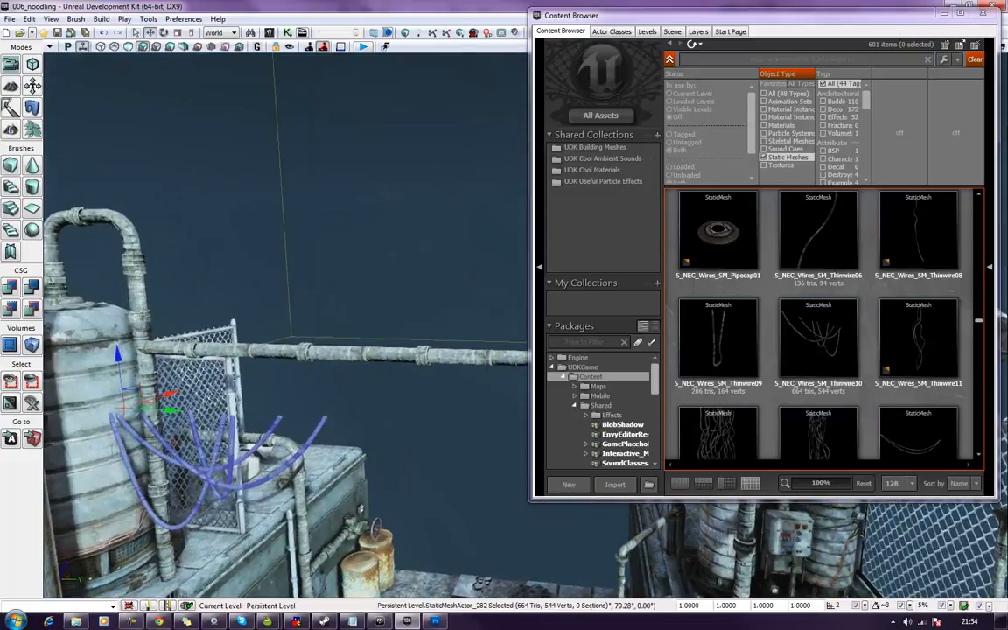
left_click(124, 408)
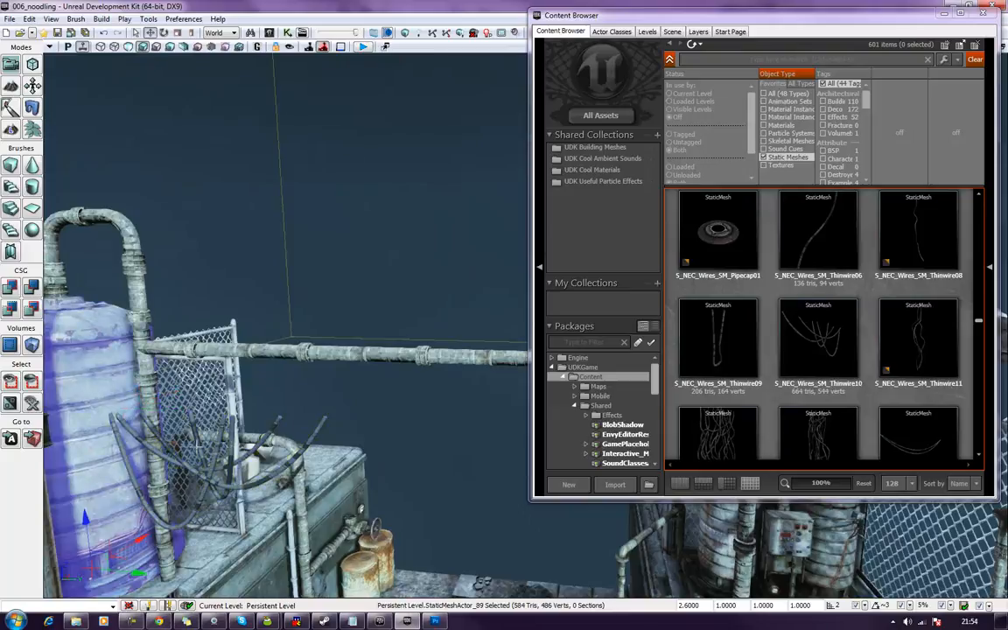
left_click(194, 448)
right_click_drag(191, 450, 253, 413)
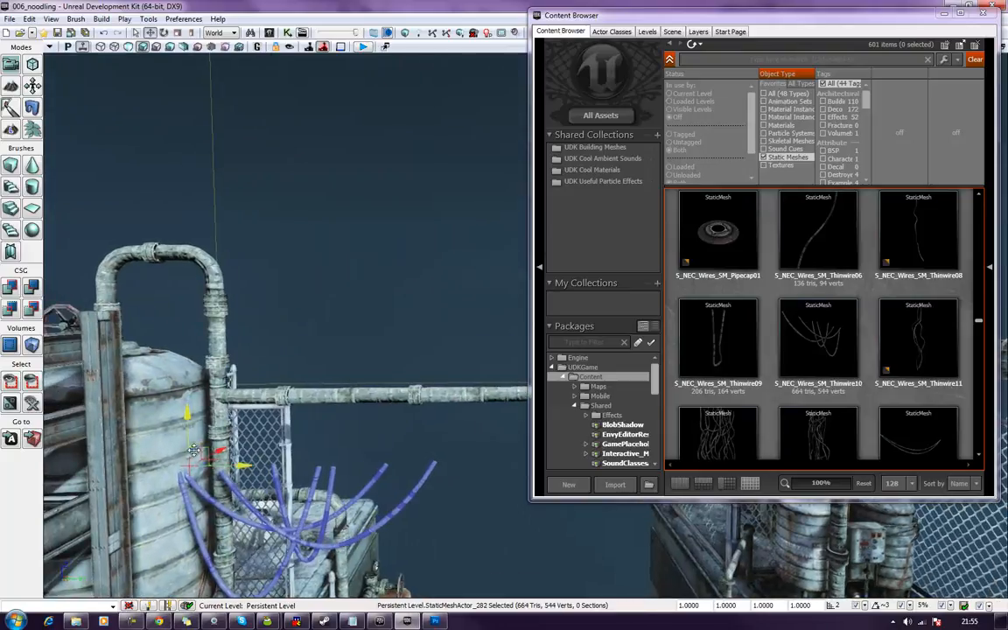
left_click_drag(216, 437, 299, 373)
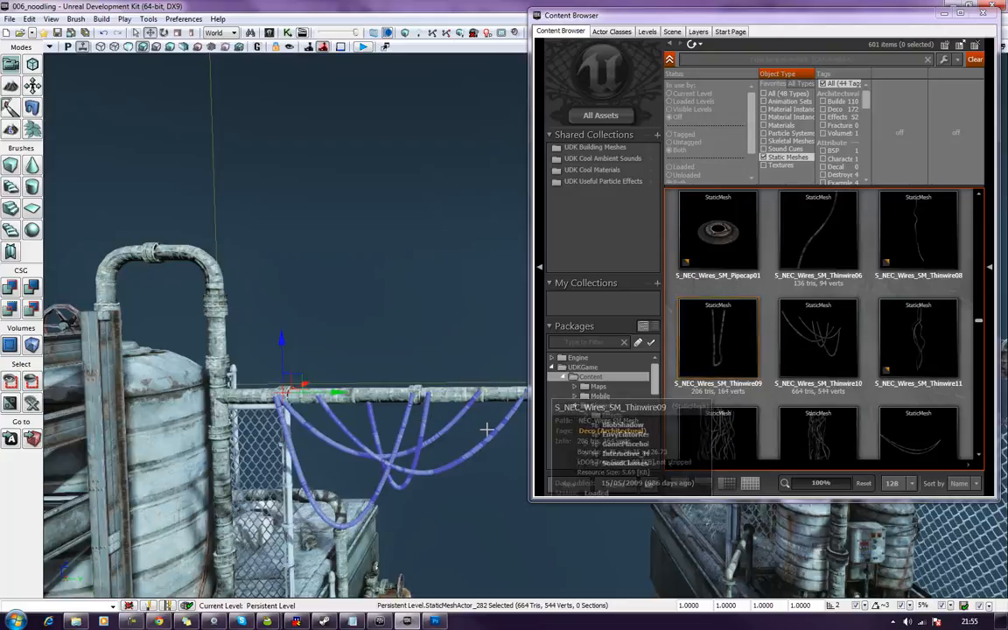
Delete the Thinwire10 wires hanging from the horizontal pipe beside the tank.
key("Delete")
right_click_drag(468, 434, 442, 479)
Browse the static meshes from the S_NEC_Wires models to the S_Rock_01 mesh for another decoration piece.
left_click(710, 429)
scroll(713, 411, "down", 4)
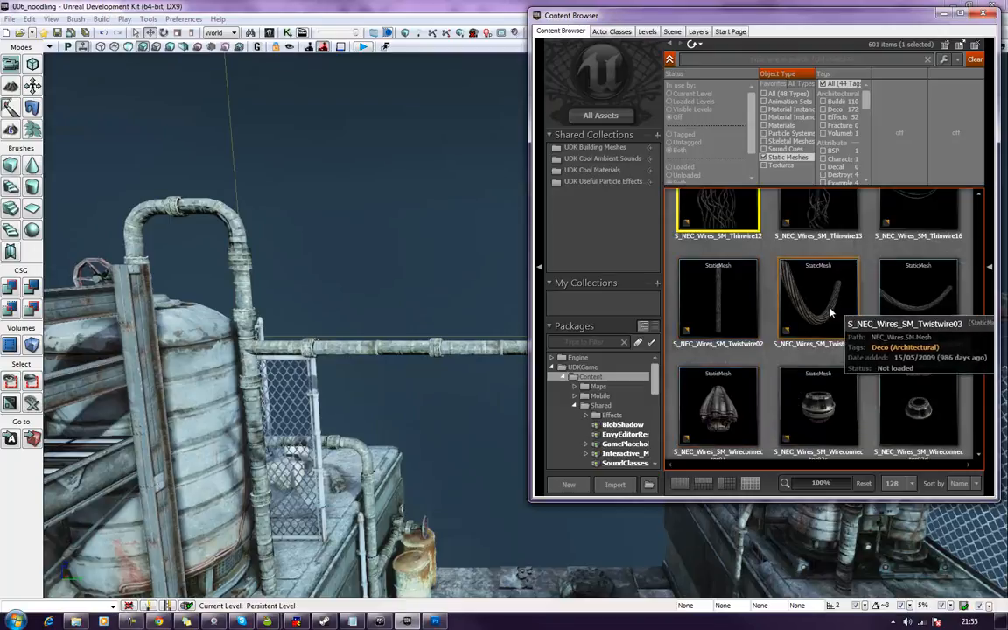
scroll(705, 333, "down", 6)
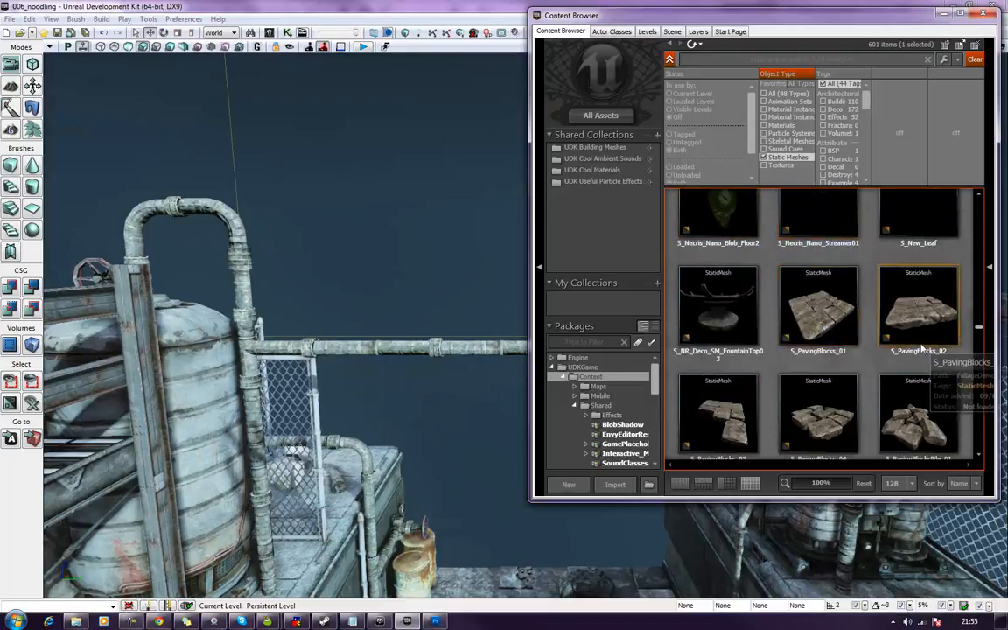
scroll(862, 338, "down", 3)
scroll(845, 333, "down", 3)
scroll(844, 332, "down", 8)
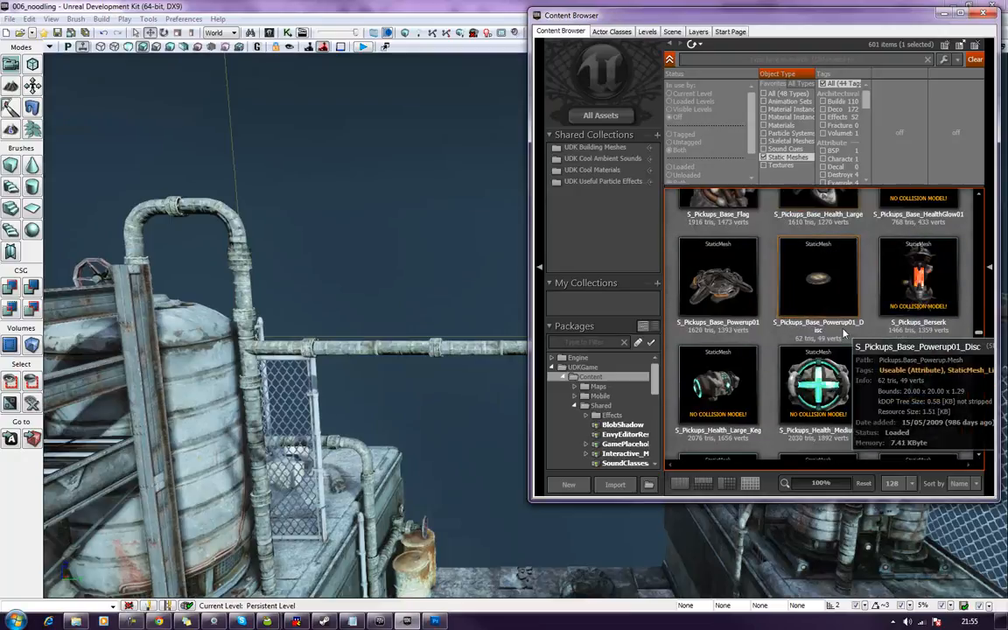
scroll(844, 332, "down", 2)
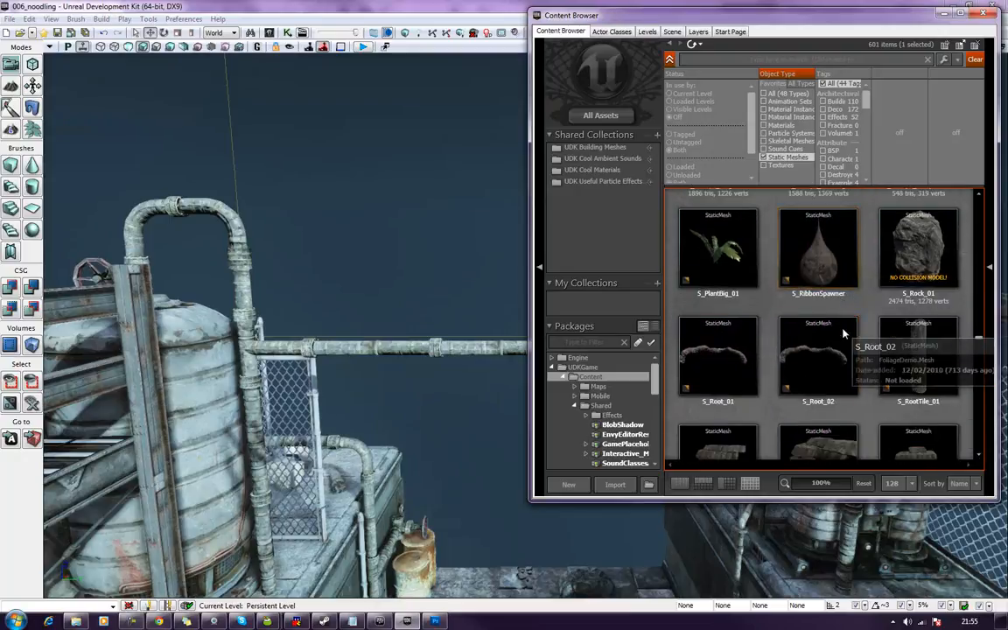
left_click(913, 269)
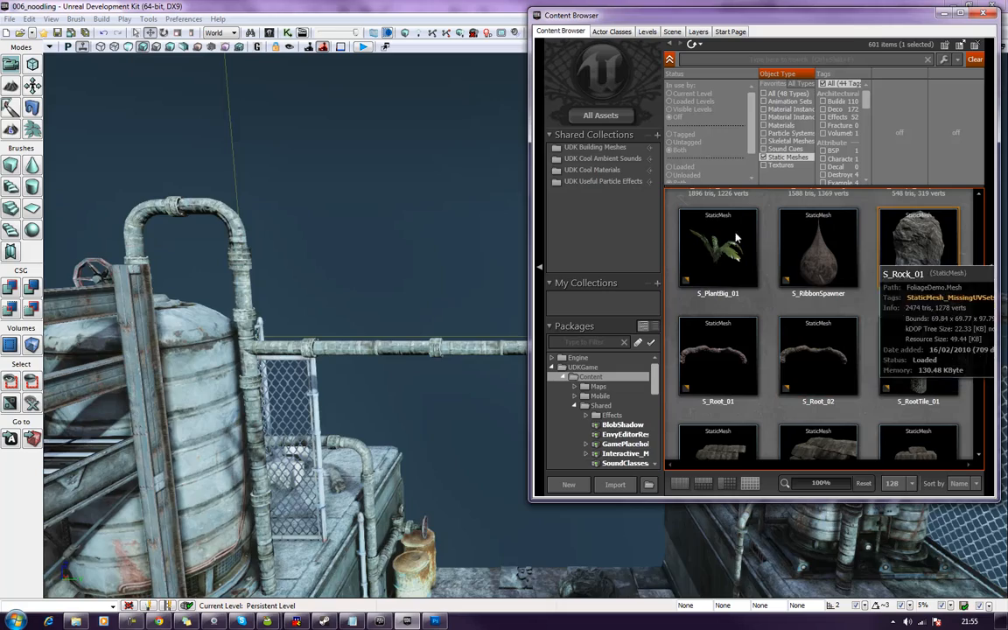
Place the S_Rock_01 mesh on the rounded platform's floor and move it close to the chain-link fence.
right_click_drag(437, 203, 153, 332)
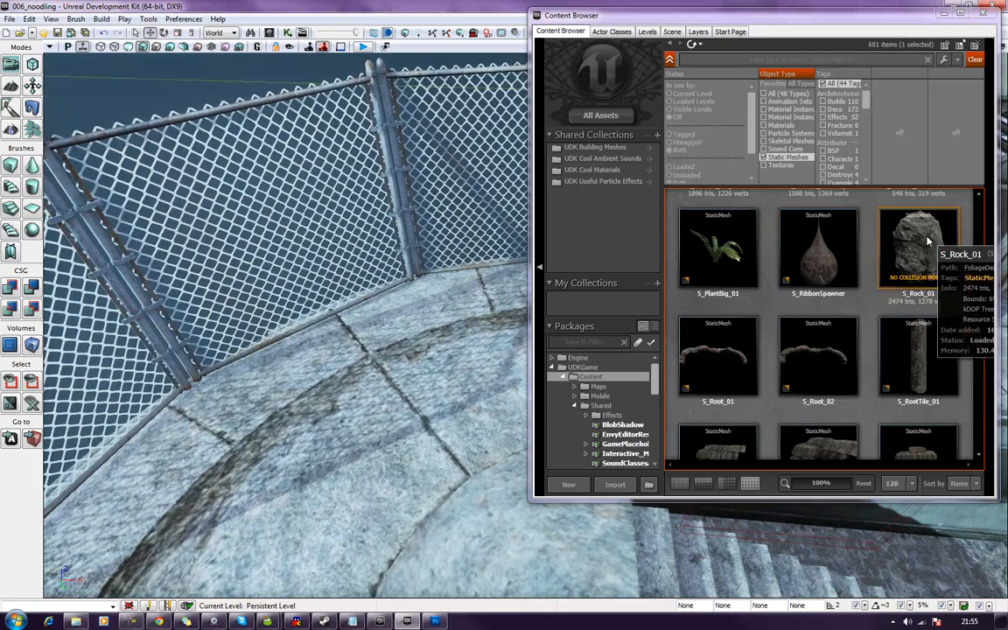
left_click_drag(914, 254, 551, 331)
left_click_drag(358, 410, 342, 407)
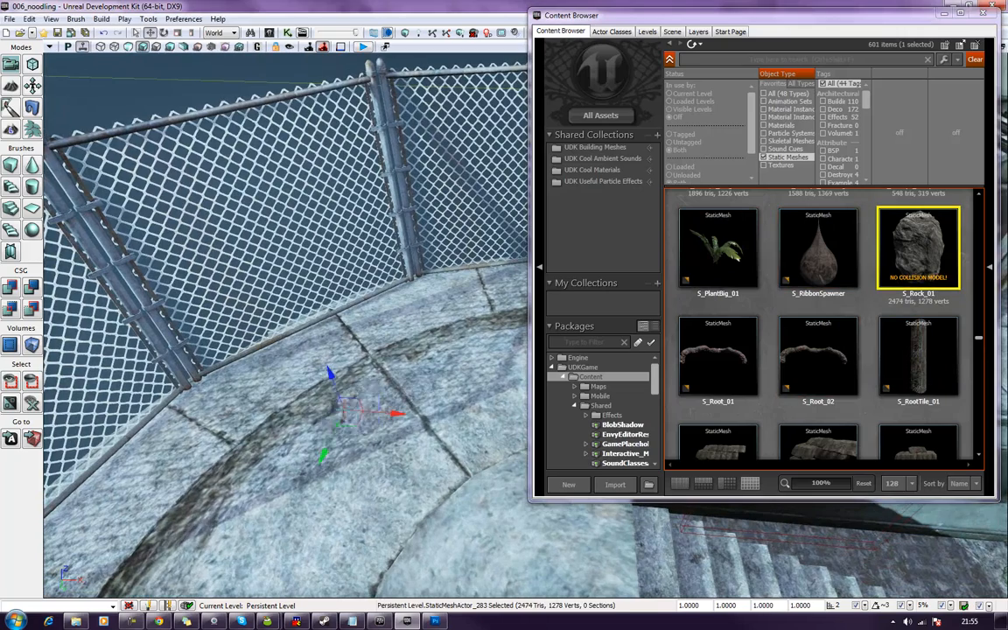
right_click_drag(342, 407, 333, 505)
left_click_drag(347, 477, 420, 444)
right_click_drag(420, 445, 534, 420)
right_click_drag(364, 471, 333, 508)
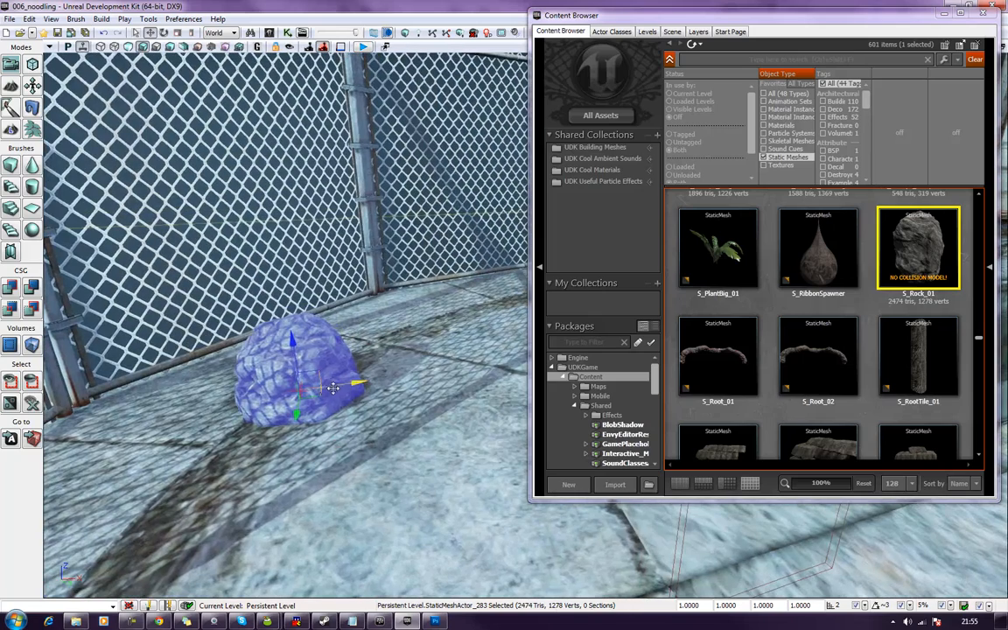
left_click_drag(326, 385, 251, 395)
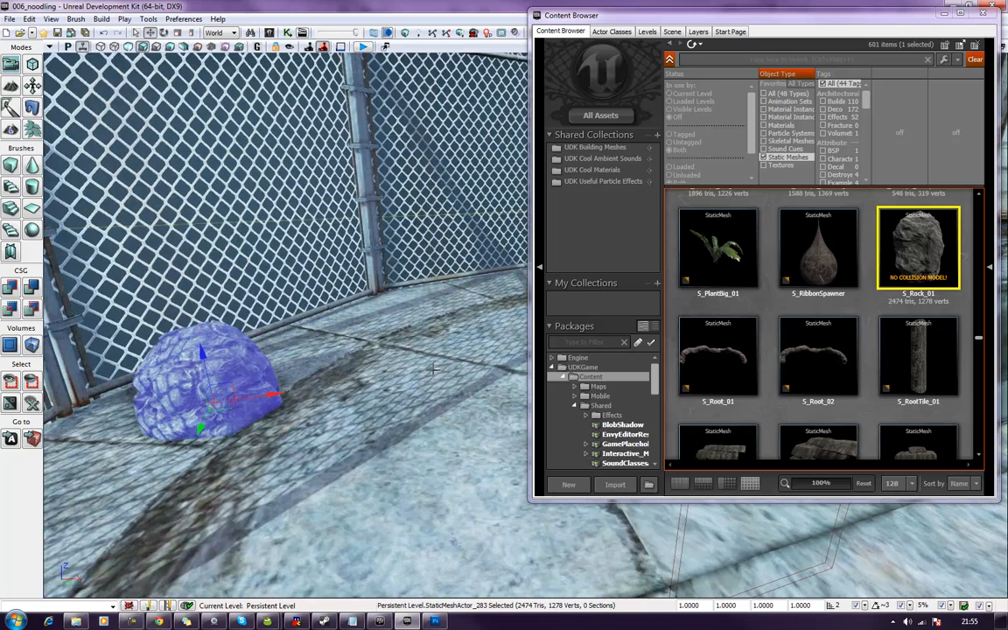
Try the S_PlantBig_01 mesh on top of the rock and delete it.
right_click_drag(432, 369, 438, 411)
left_click_drag(718, 249, 231, 266)
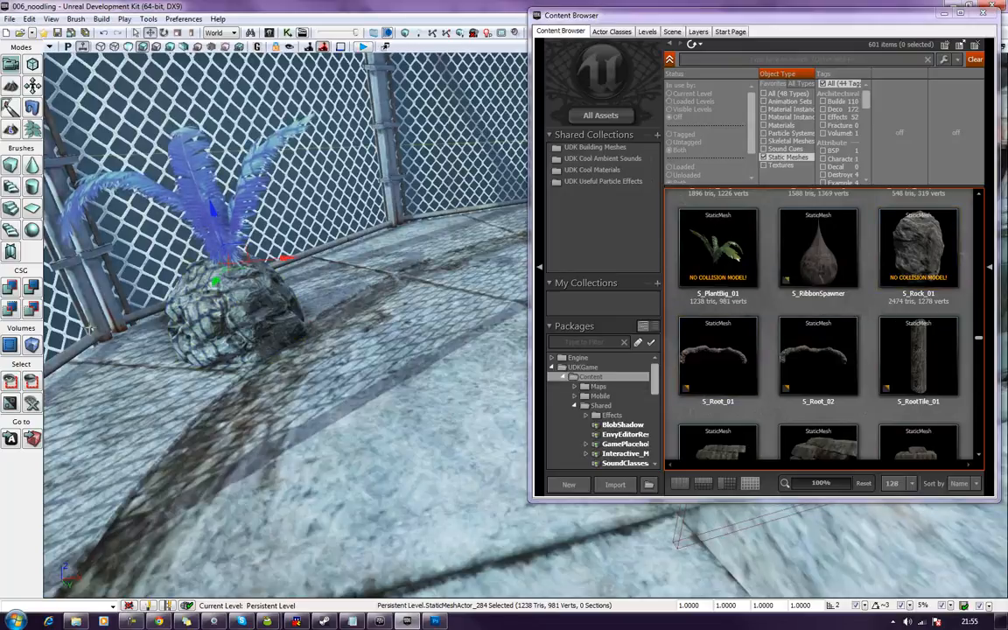
left_click(70, 294)
left_click_drag(70, 294, 114, 289)
right_click_drag(114, 289, 149, 255)
left_click_drag(342, 353, 180, 393)
left_click(373, 330)
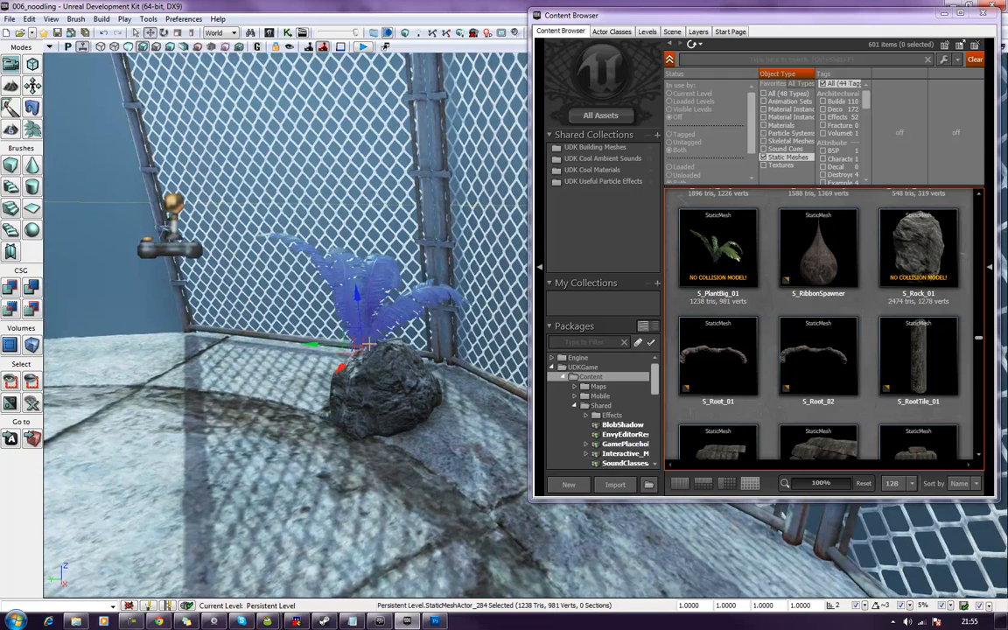
mouse_move(358, 360)
left_mouse_down()
mouse_move(365, 355)
mouse_move(349, 344)
left_mouse_up()
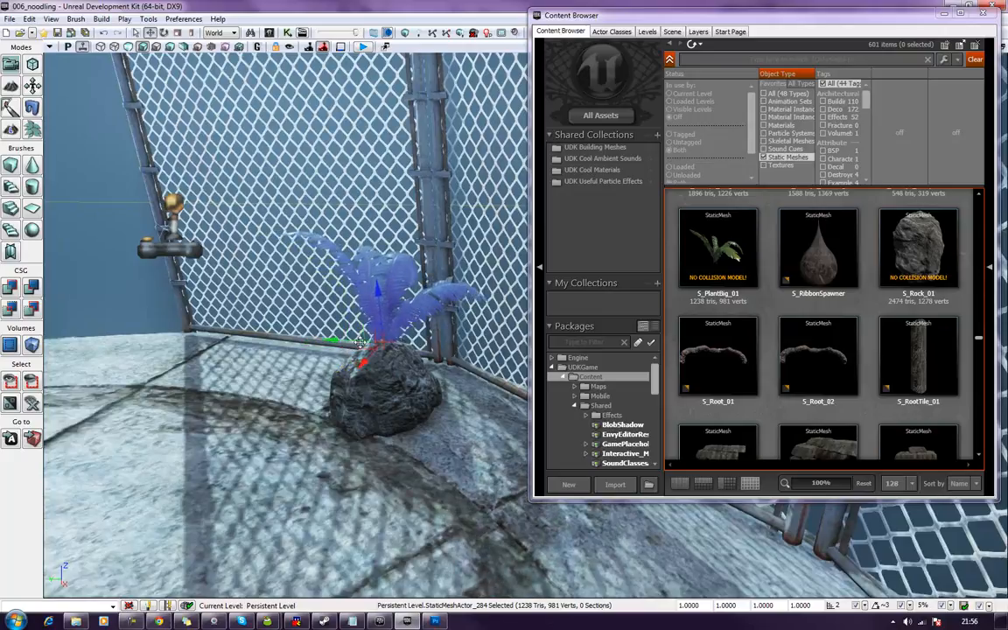
key("Delete")
Find the S_UN_Rock_SM_Blackspire05e mesh and place it beside the large rock at the fence.
left_click(726, 368)
scroll(724, 356, "down", 3)
scroll(897, 356, "down", 5)
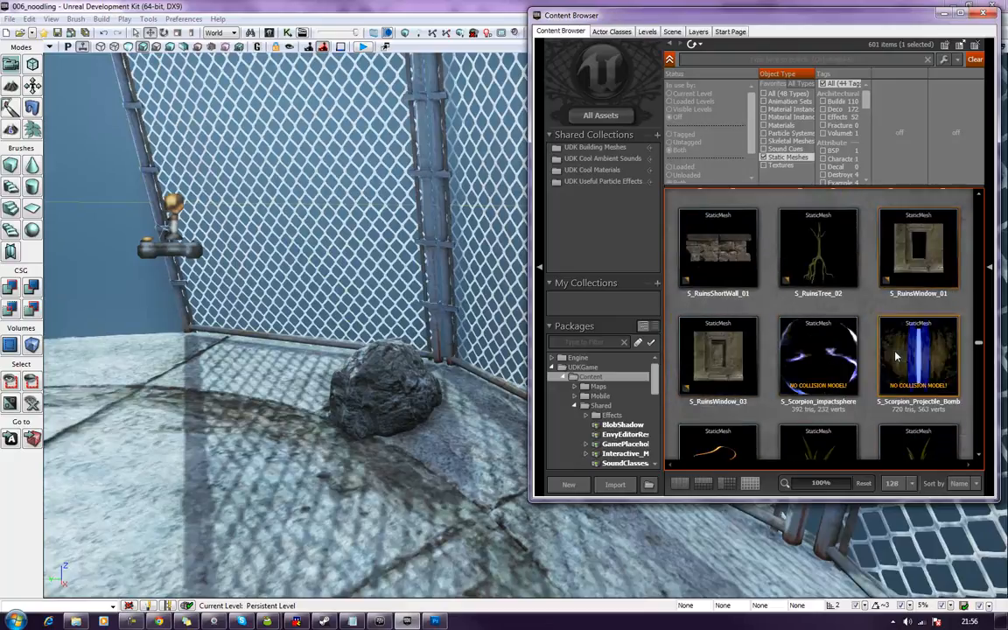
scroll(888, 356, "down", 6)
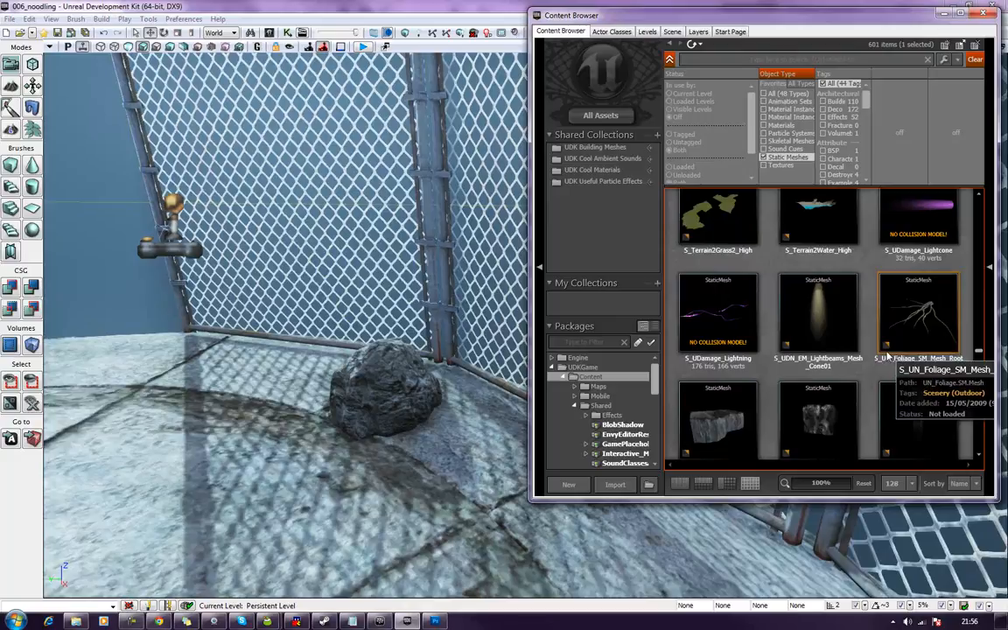
scroll(823, 305, "down", 2)
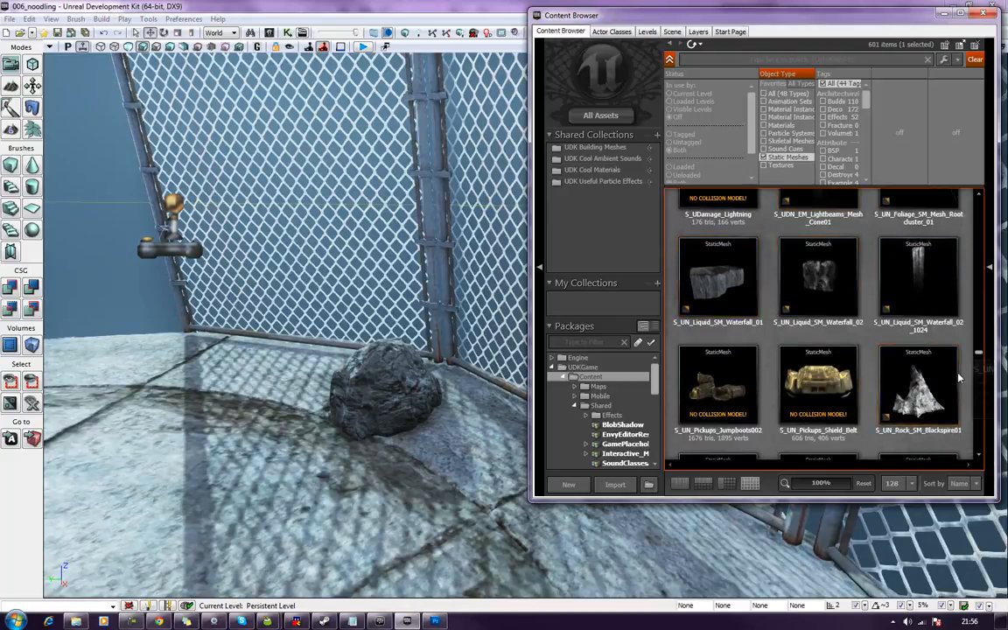
scroll(950, 380, "down", 3)
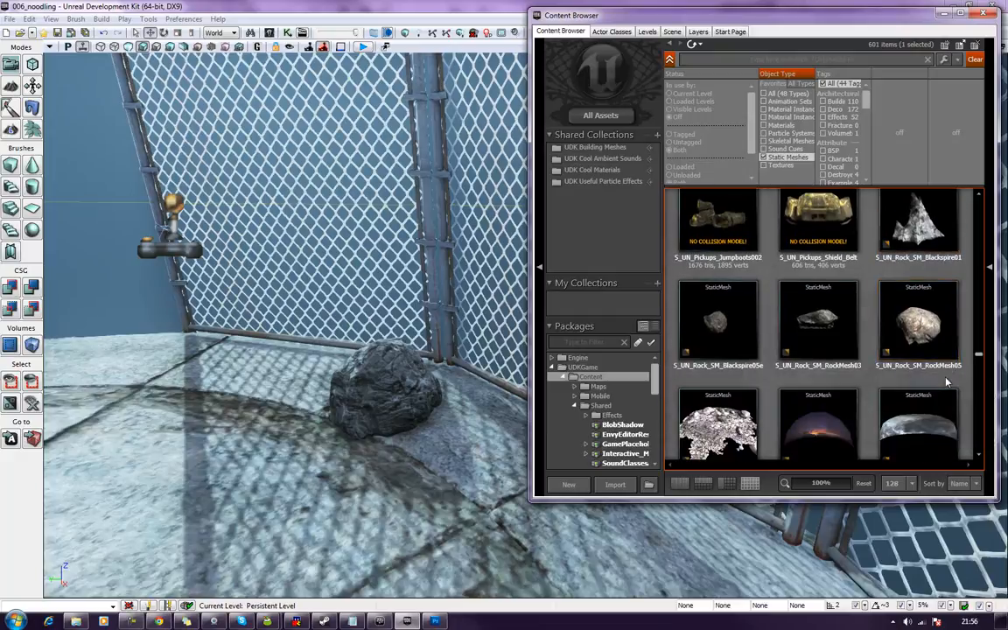
left_click_drag(711, 322, 103, 470)
scroll(102, 470, "down", 5)
scroll(102, 470, "down", 1)
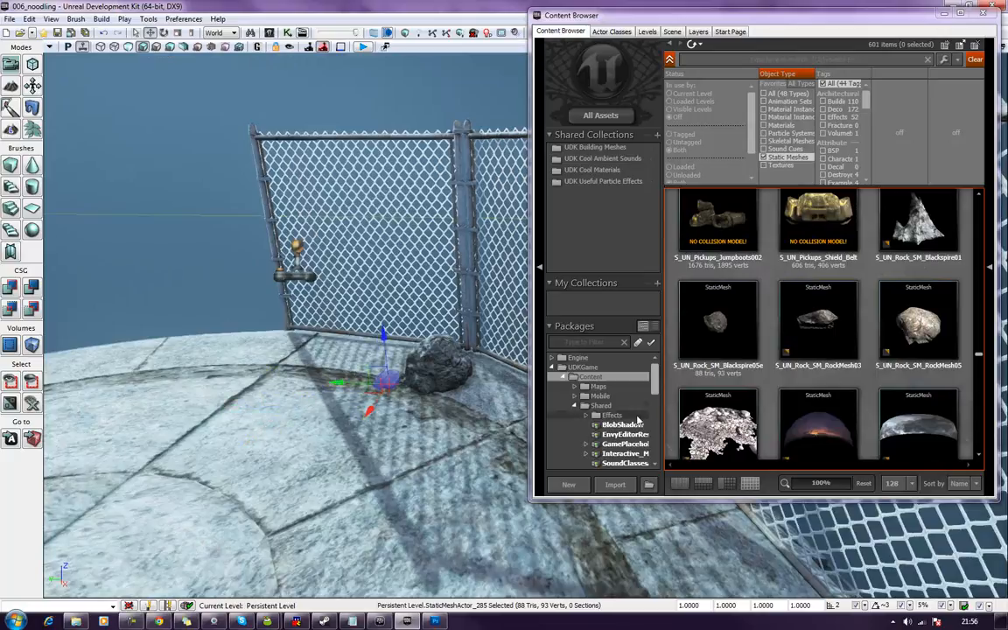
Place the S_UN_Rock_SM_RockMesh03 and S_UN_Rock_SM_RockMesh05 meshes around the large rock at the fence.
left_click(818, 322)
left_click_drag(818, 322, 423, 399)
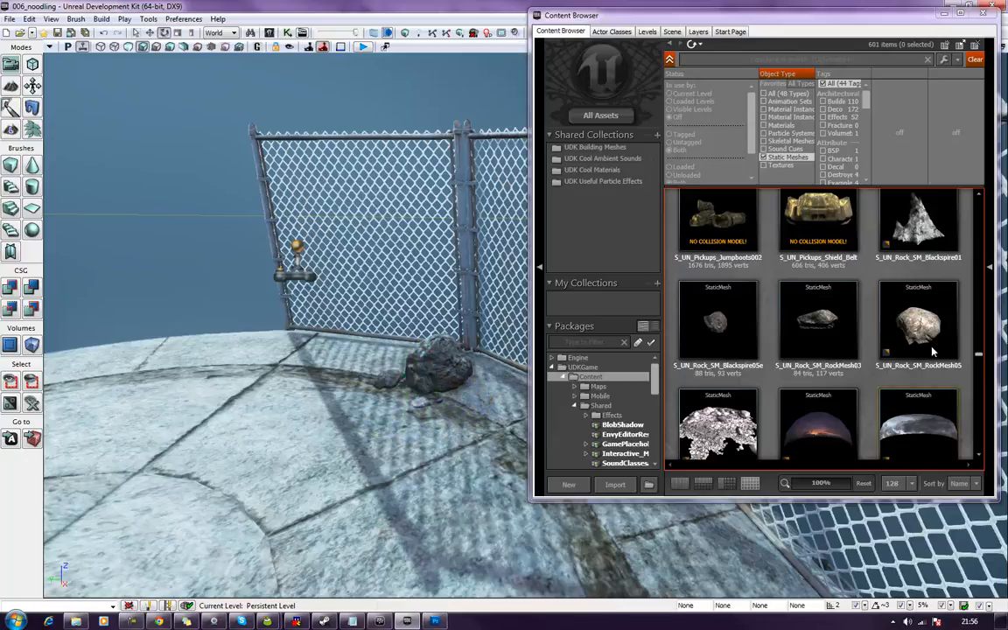
left_click_drag(921, 333, 549, 414)
left_click_drag(488, 396, 487, 394)
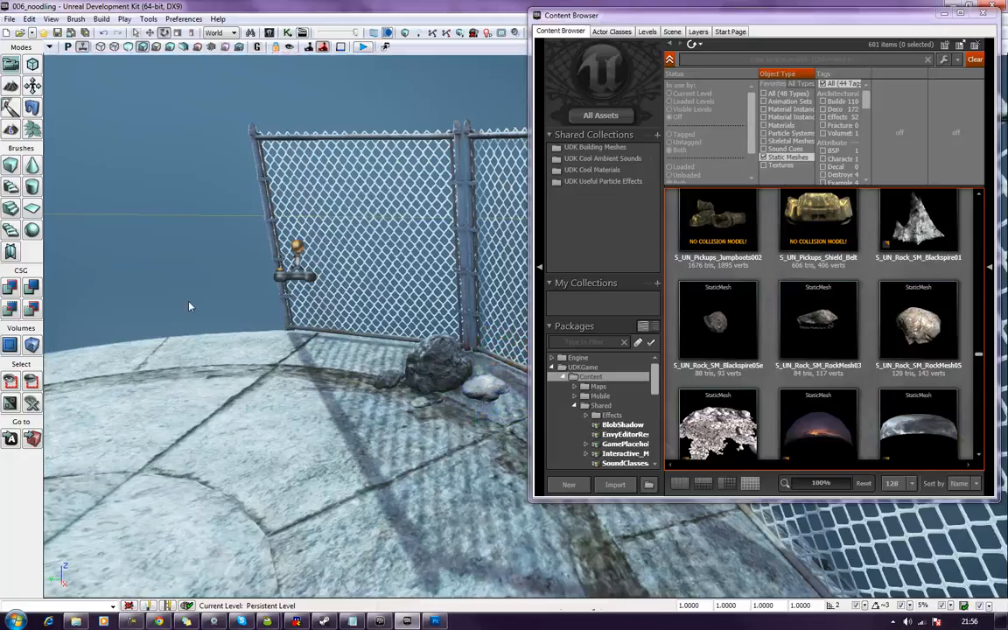
right_click_drag(289, 350, 524, 376)
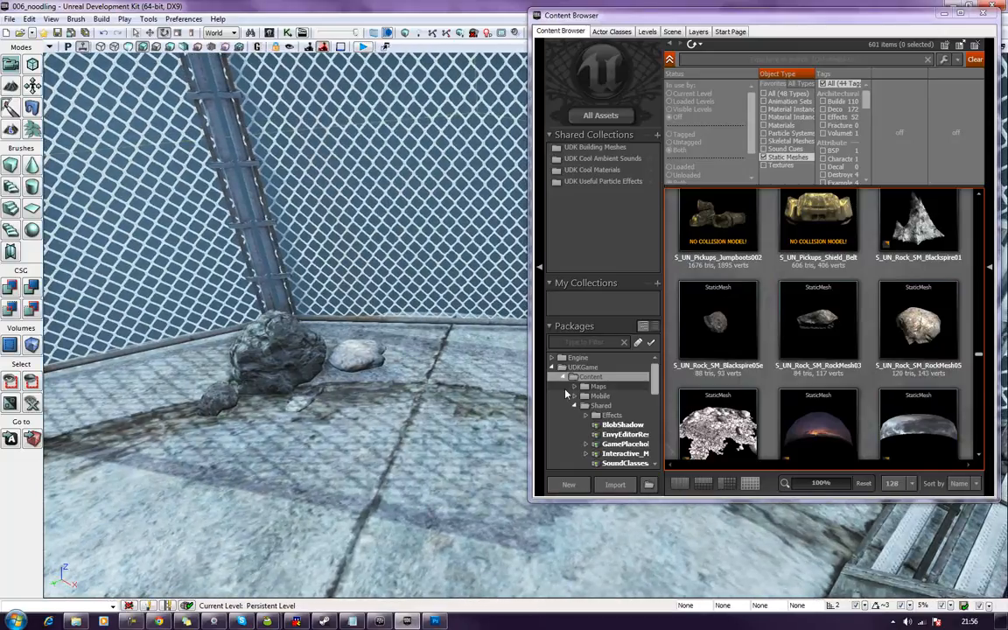
Place the S_UN_Rock_SM_RubblePile01 mesh on the platform floor next to the rocks.
scroll(735, 385, "down", 4)
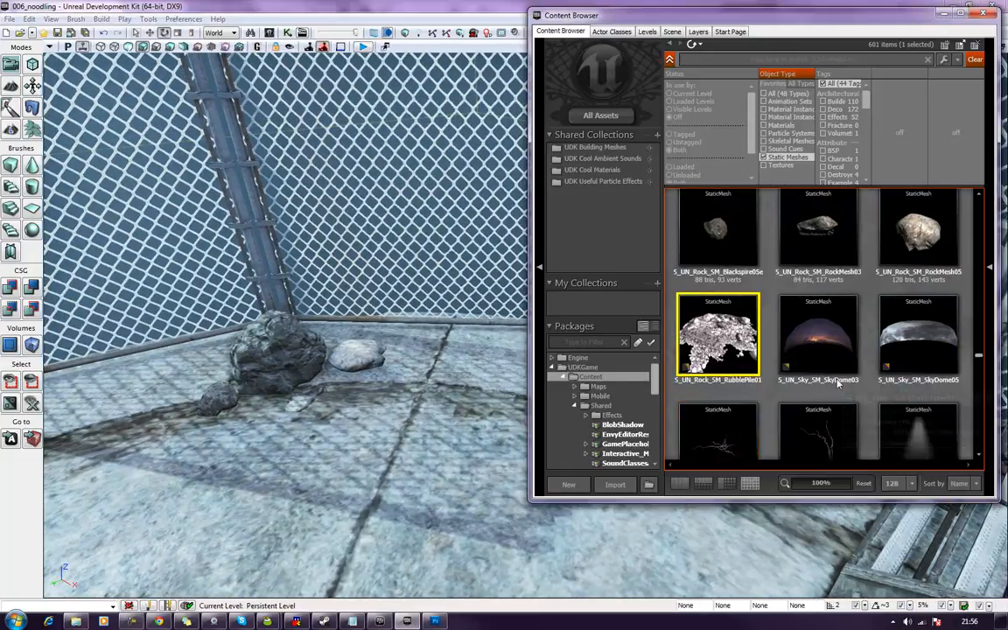
scroll(838, 383, "down", 2)
scroll(700, 306, "up", 3)
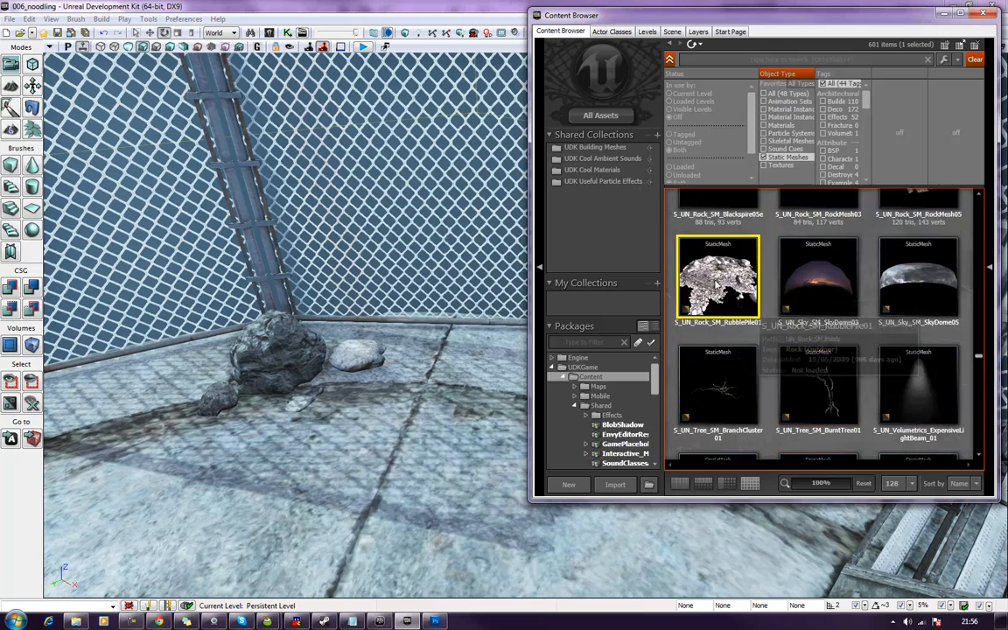
left_click_drag(369, 480, 368, 477)
right_click_drag(369, 472, 423, 406)
left_click_drag(410, 379, 354, 398)
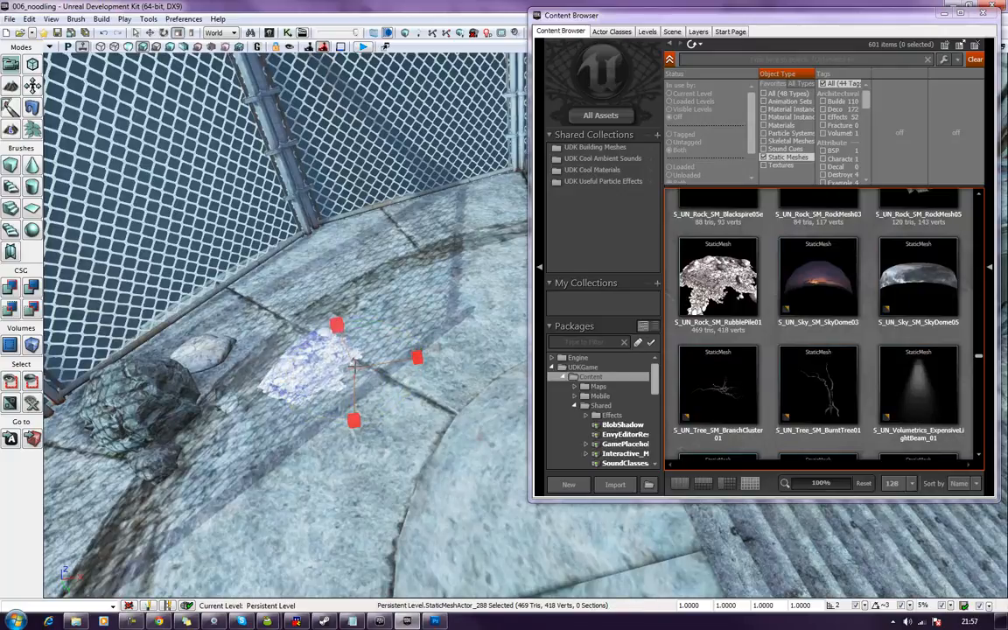
Scale the rubble pile up uniformly to 1.6485.
left_click_drag(353, 366, 368, 323)
mouse_move(294, 420)
right_mouse_down()
mouse_move(312, 369)
mouse_move(303, 425)
right_mouse_up()
left_click_drag(344, 420, 344, 363)
right_click_drag(354, 438, 363, 460)
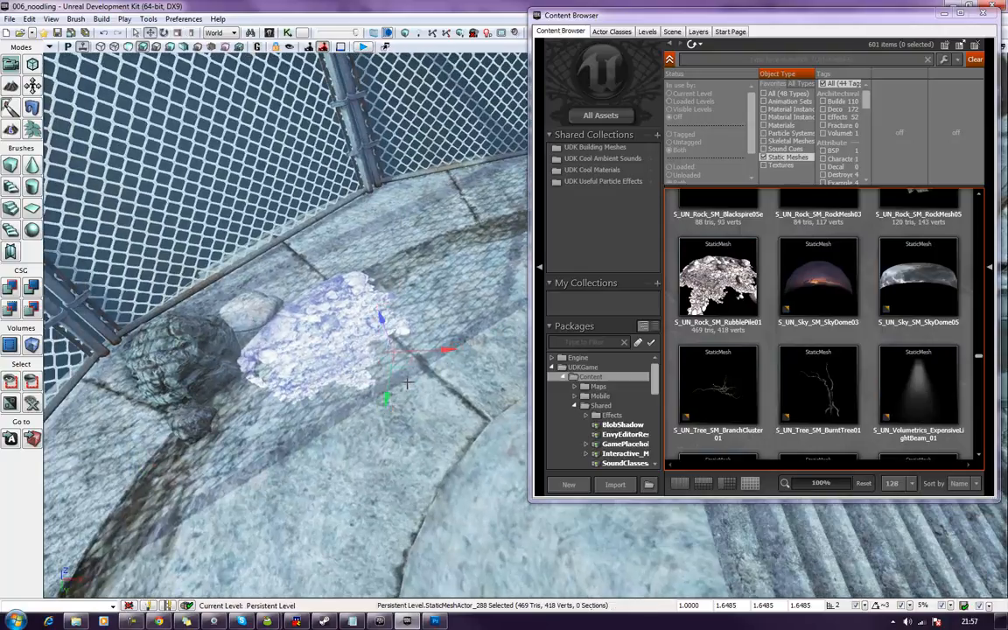
Fit the rubble pile between the rocks and the fence by moving and rotating it and scaling it uniformly to 1.4134.
left_click_drag(409, 366, 303, 406)
left_click_drag(299, 401, 281, 335)
key("space")
right_click_drag(267, 311, 350, 306)
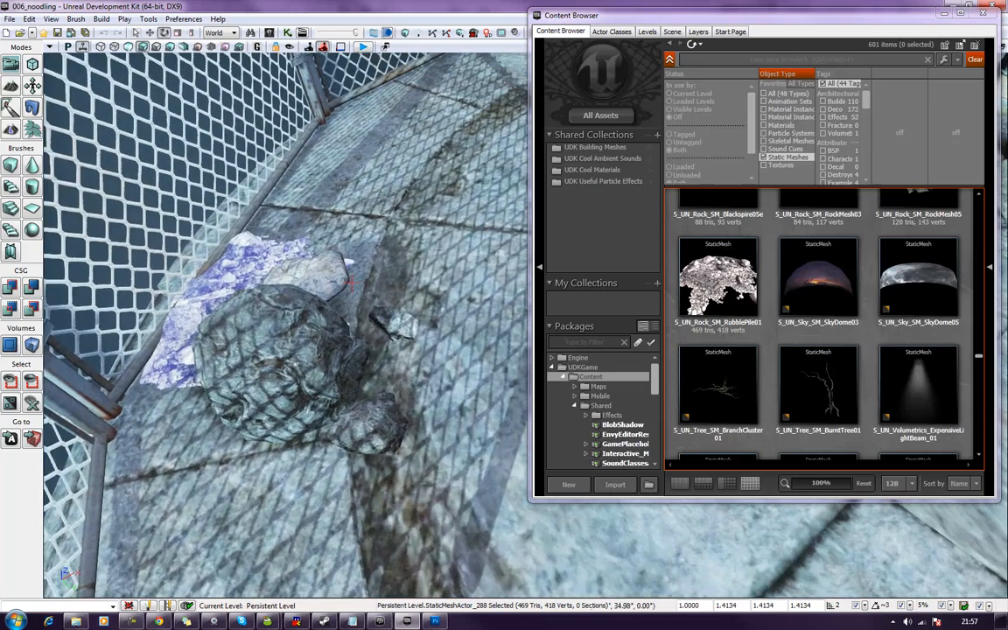
left_click_drag(292, 301, 282, 310)
right_click_drag(297, 297, 331, 331)
right_click_drag(184, 326, 149, 334)
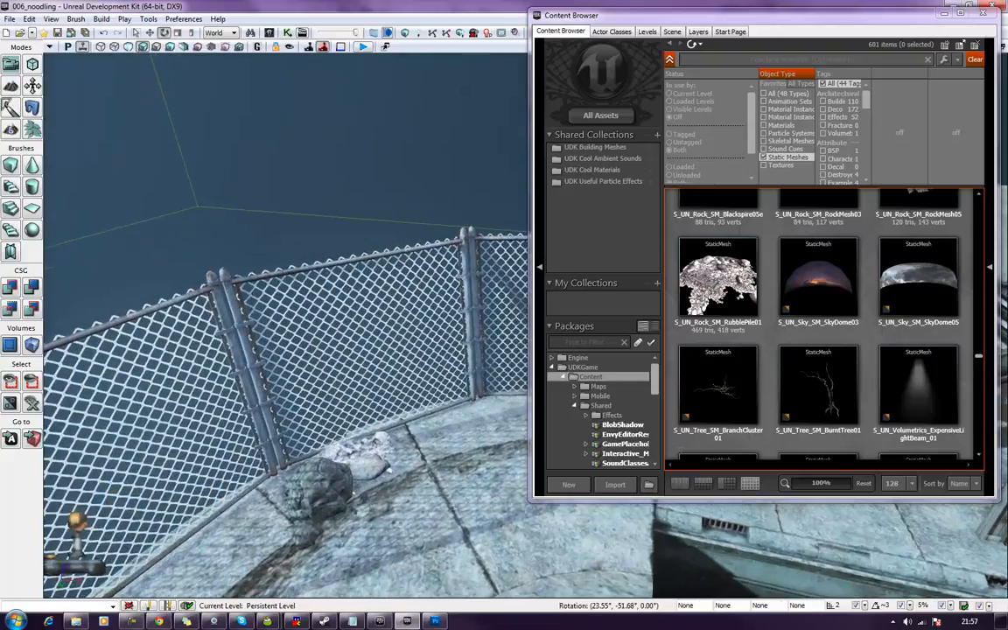
Browse the static meshes from S_UN_Tree_SM_BurntTree01 to the SM_CastleRock models for another decoration piece.
left_click(818, 385)
scroll(820, 402, "down", 2)
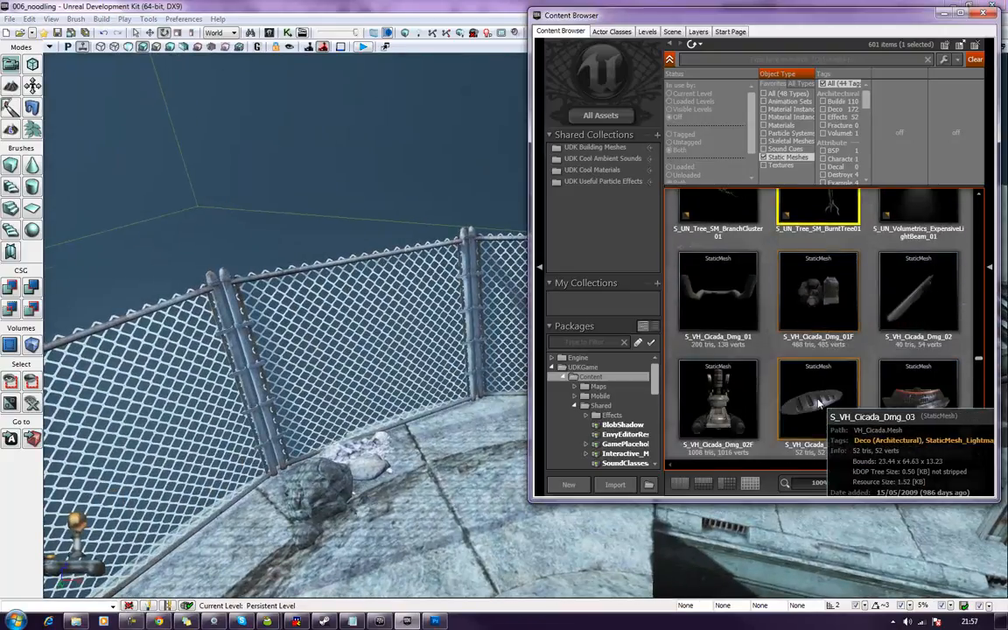
scroll(820, 403, "down", 1)
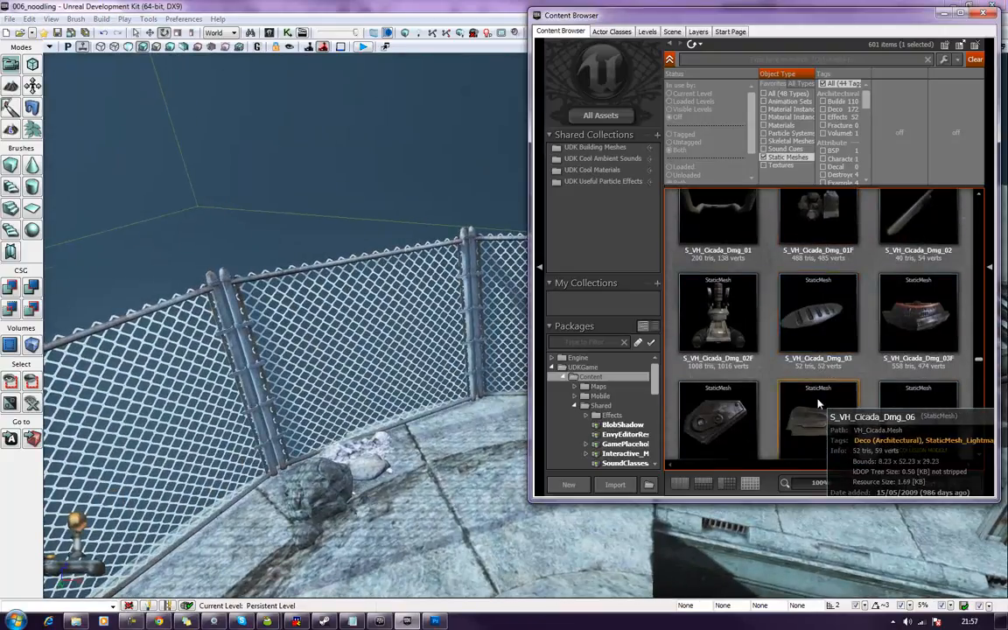
scroll(820, 403, "down", 1)
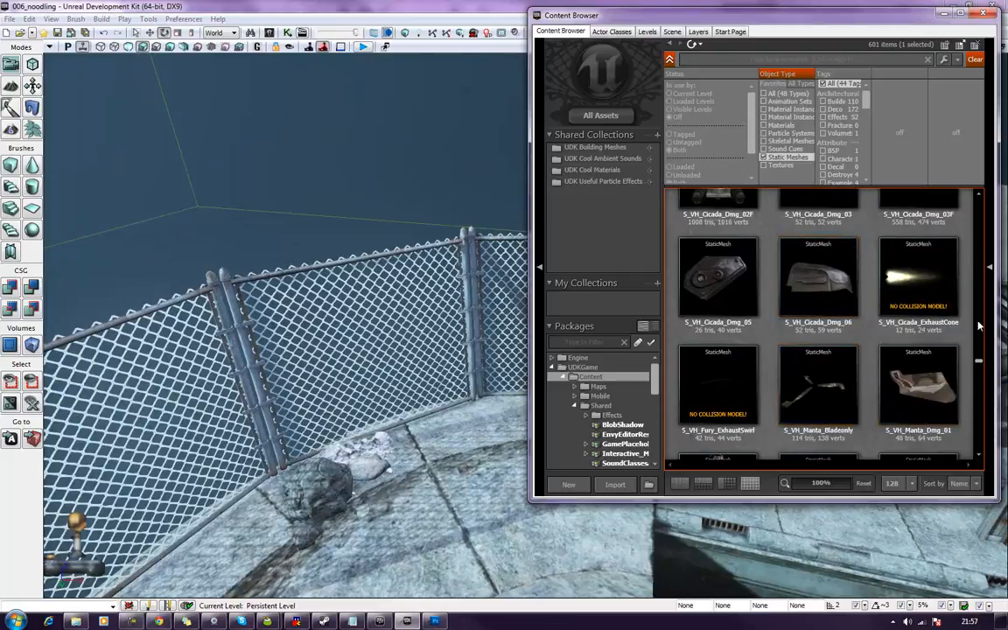
scroll(980, 398, "down", 3)
scroll(979, 402, "down", 3)
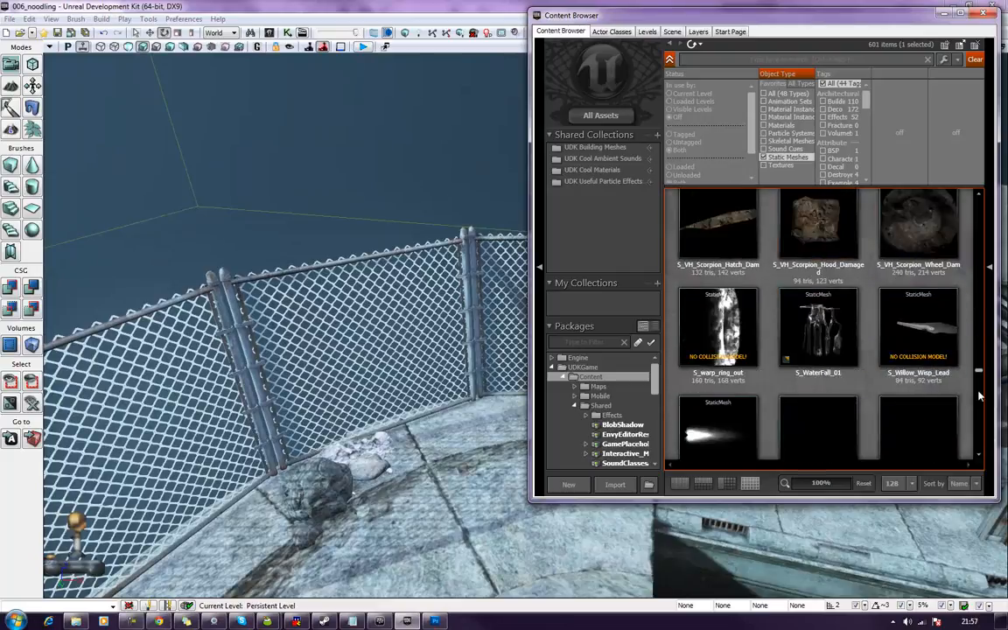
scroll(979, 406, "down", 3)
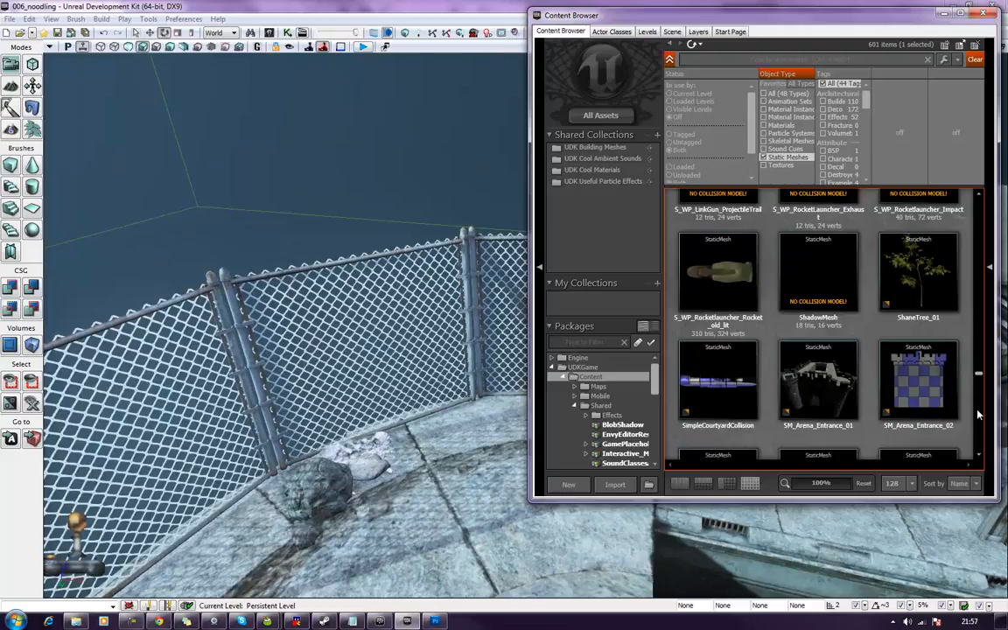
scroll(978, 416, "down", 5)
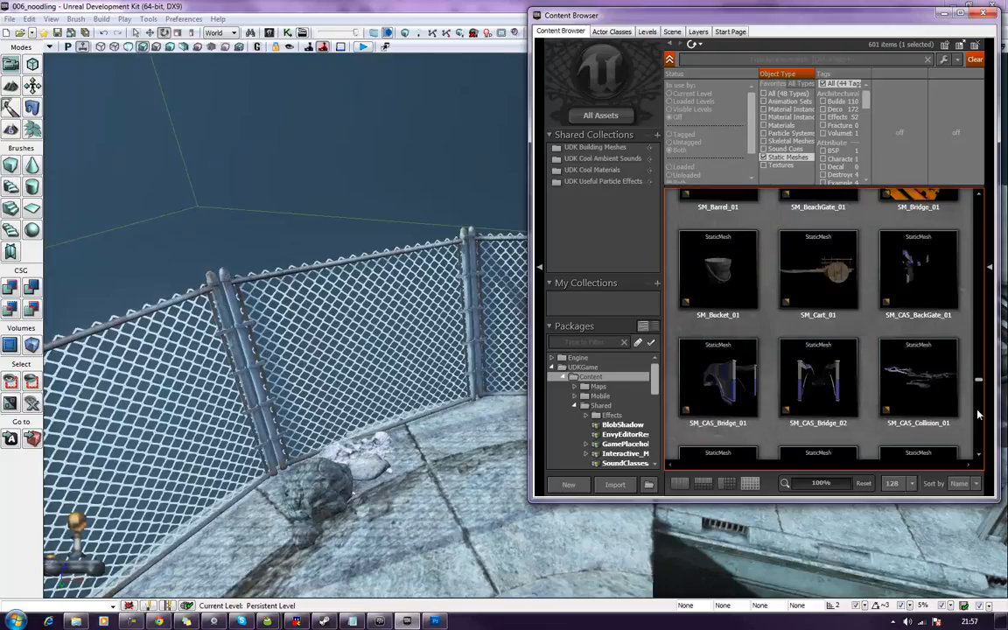
scroll(978, 416, "down", 3)
scroll(979, 416, "down", 4)
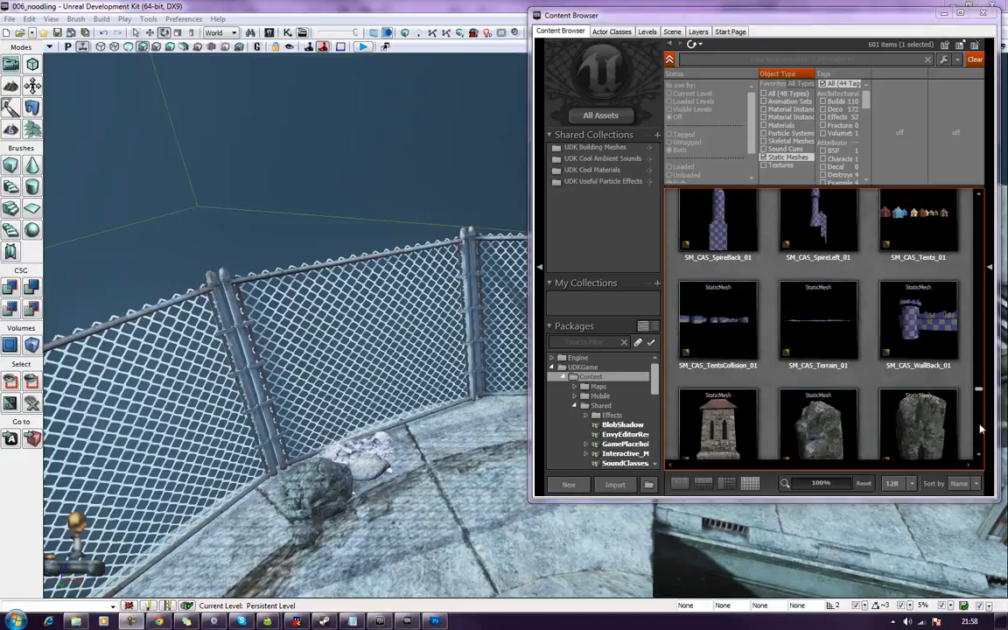
scroll(980, 425, "down", 3)
Try the SM_CastleRockBG_01 mesh on the platform and delete it.
left_click_drag(751, 398, 424, 411)
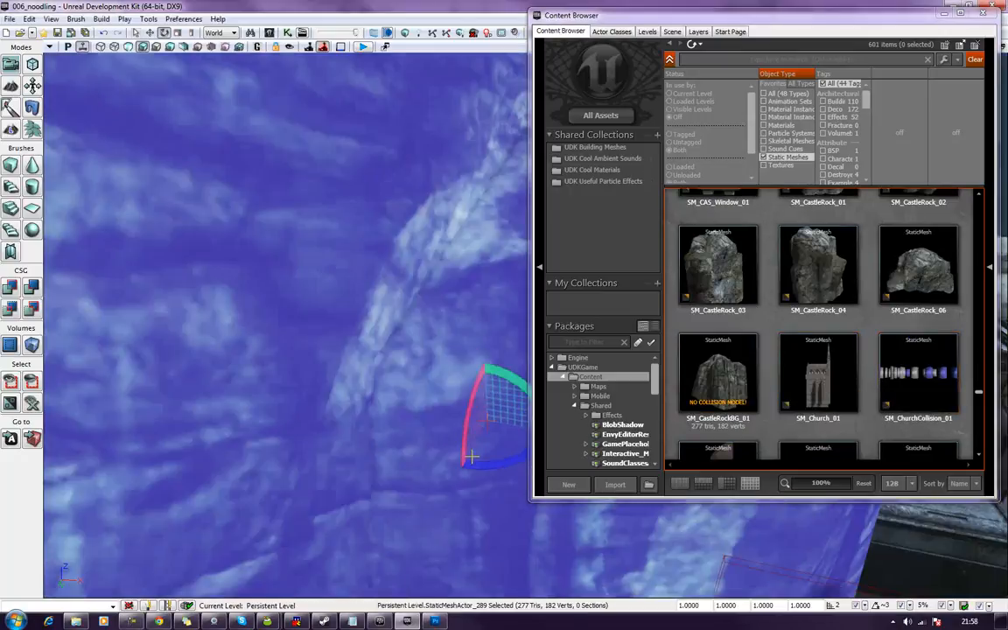
scroll(472, 456, "down", 8)
right_click_drag(470, 457, 579, 436)
key("Delete")
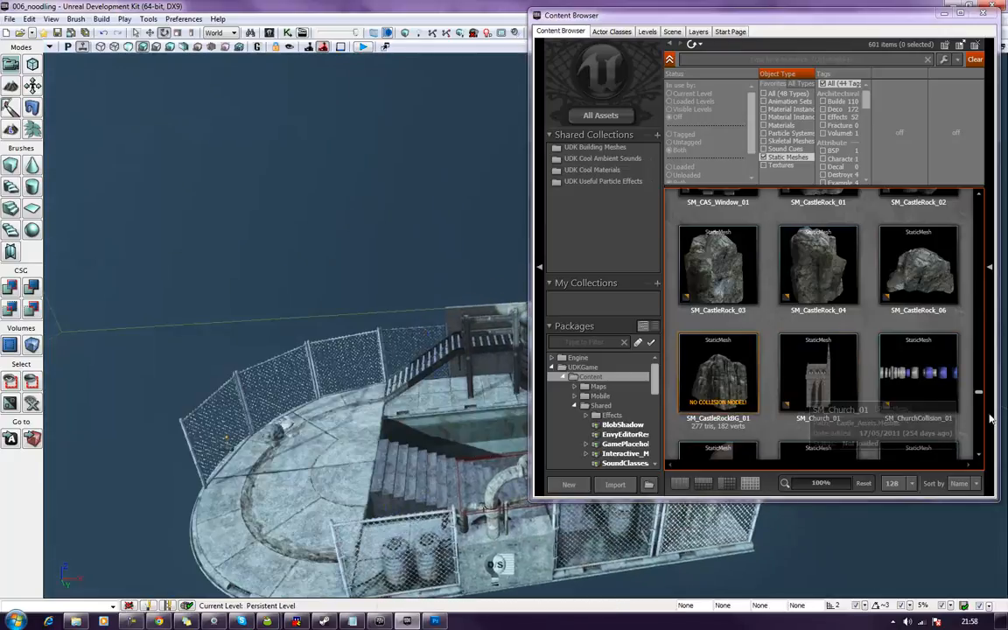
Browse the static meshes from SM_Church_01 through the dirt banks and fences to the SM_GEN_Foliage models.
left_click(816, 376)
scroll(814, 384, "down", 3)
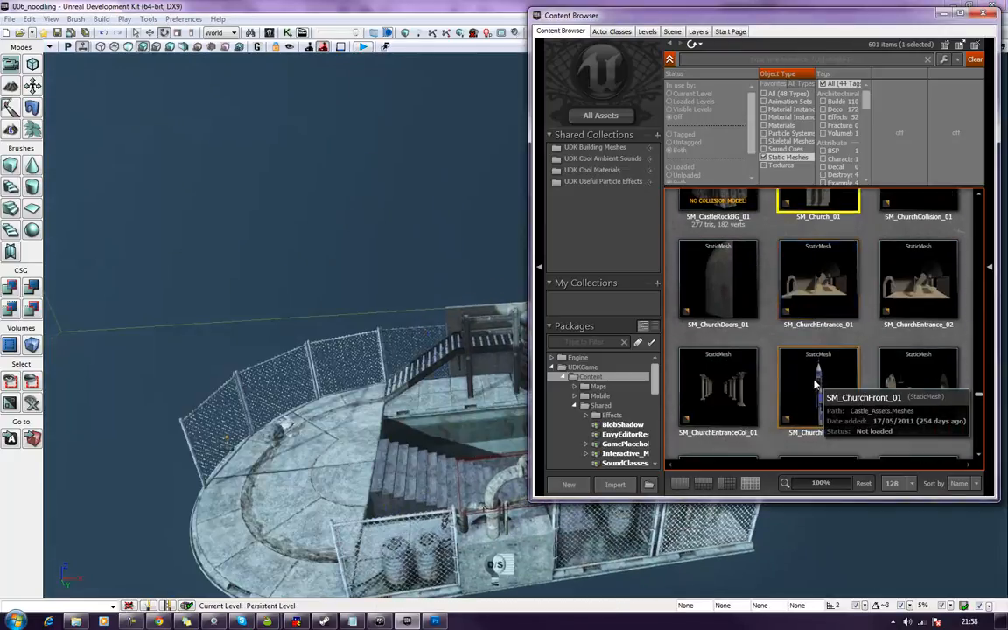
scroll(930, 348, "down", 1)
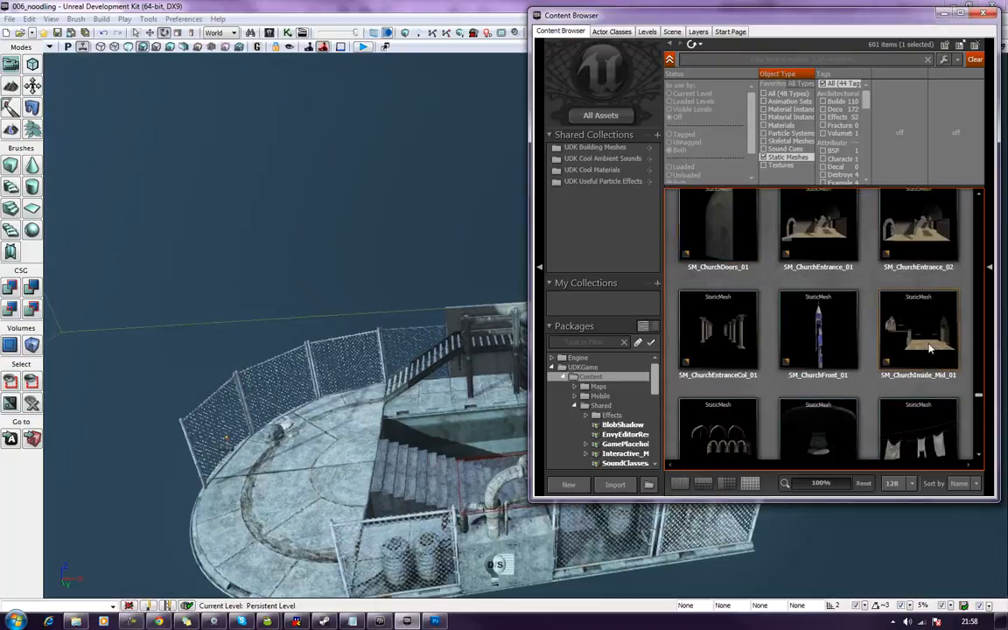
scroll(930, 348, "down", 1)
scroll(930, 348, "down", 2)
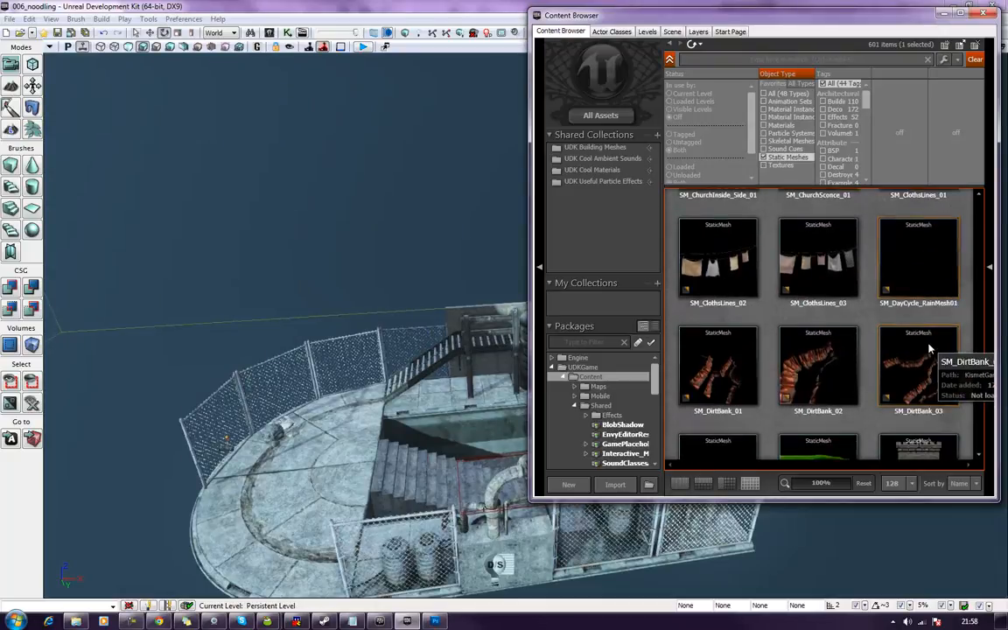
scroll(931, 348, "down", 3)
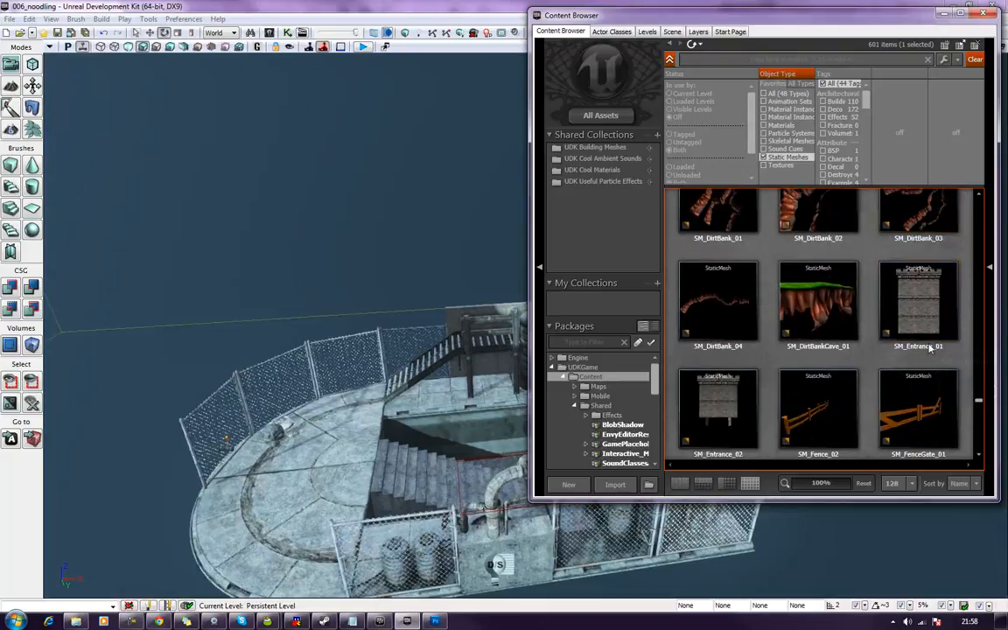
scroll(930, 348, "down", 4)
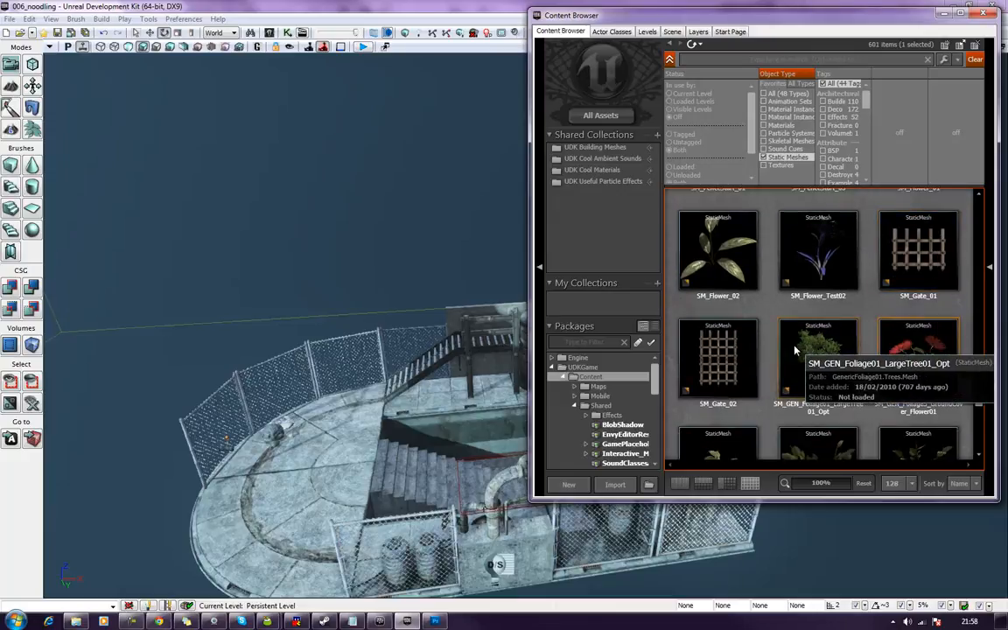
Try the SM_GEN_Foliage01_LargeTree01_Opt tree on the rounded platform, moving it towards the stairs, and delete it.
left_click_drag(818, 355, 223, 543)
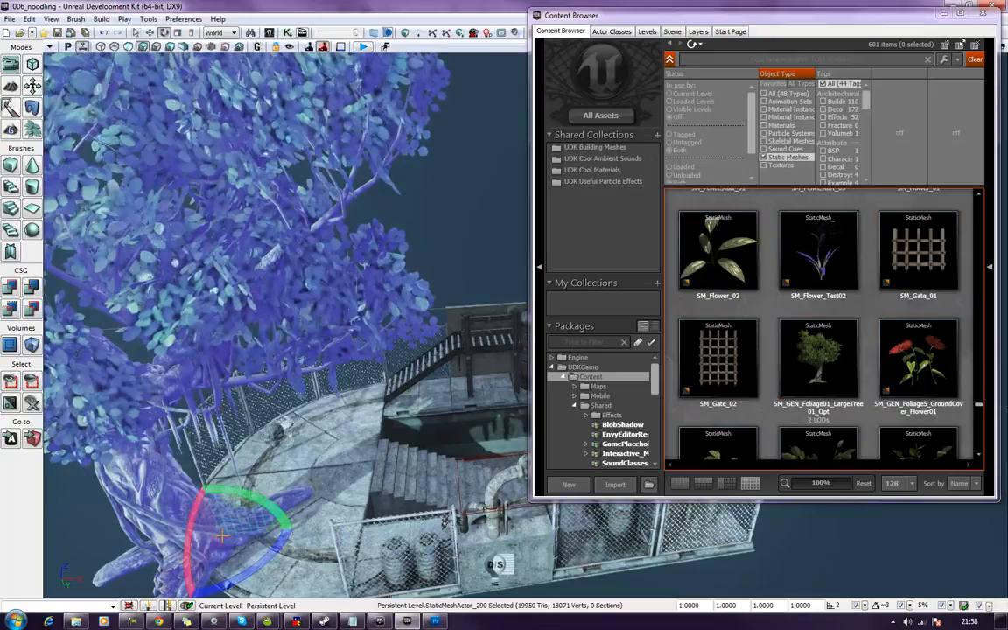
key("space")
key("space")
left_click_drag(232, 545, 77, 422)
right_click_drag(77, 422, 73, 452)
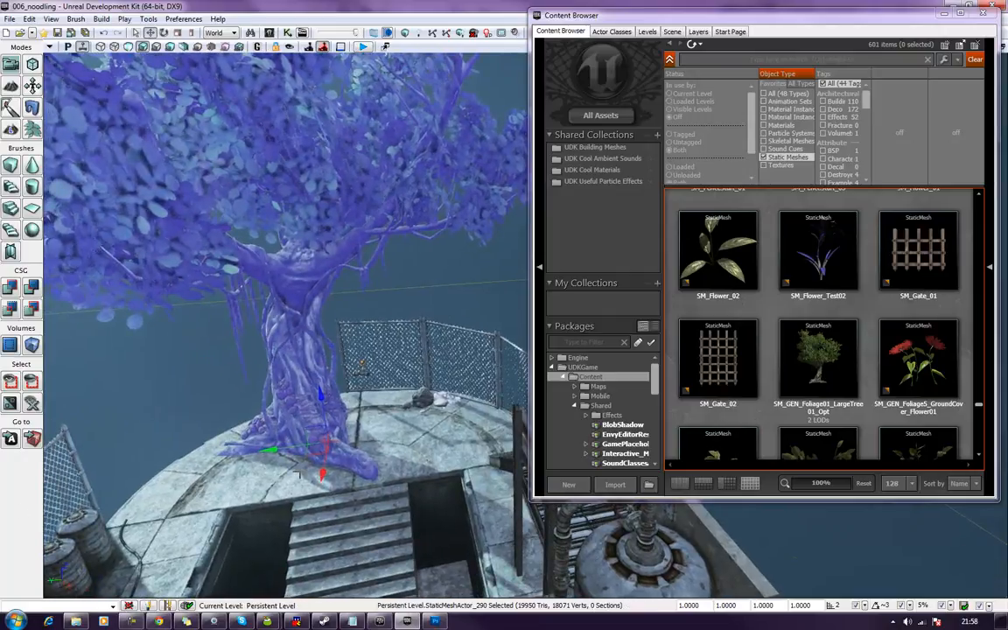
key("Delete")
right_click_drag(373, 452, 413, 469)
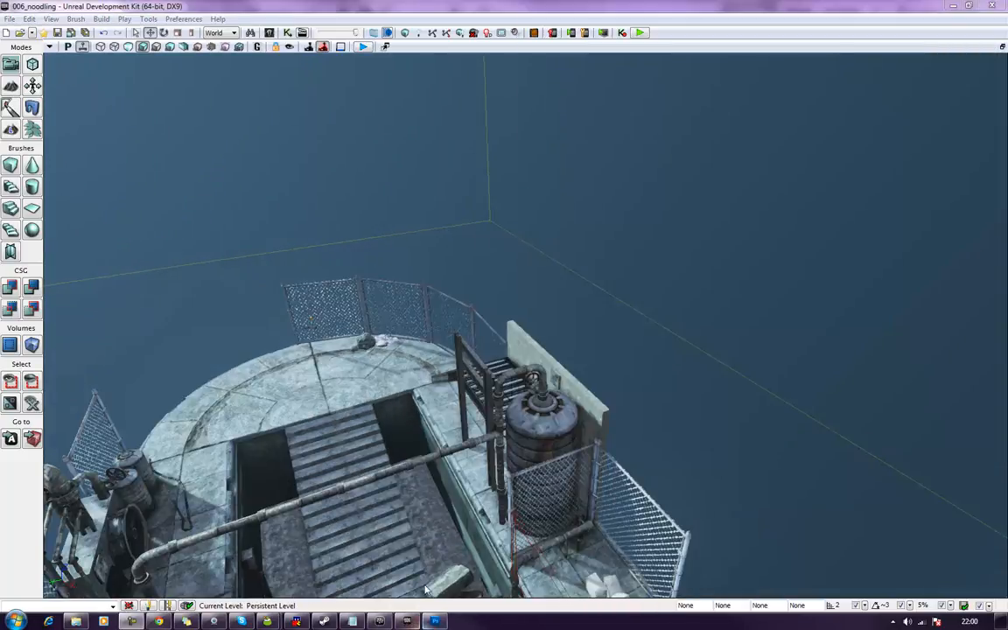
Bring the concrete wall beside the tank into view, open the Content Browser and find the S_HU_Mech_SM_Light static mesh.
right_click(435, 620)
right_click_drag(560, 310, 837, 301)
right_click_drag(525, 326, 553, 335)
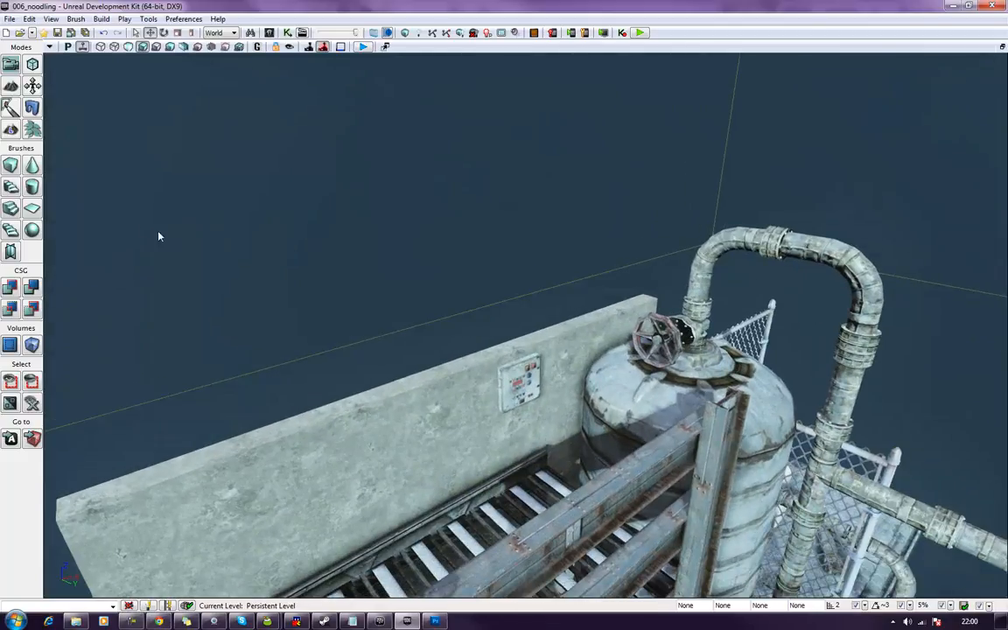
left_click(77, 19)
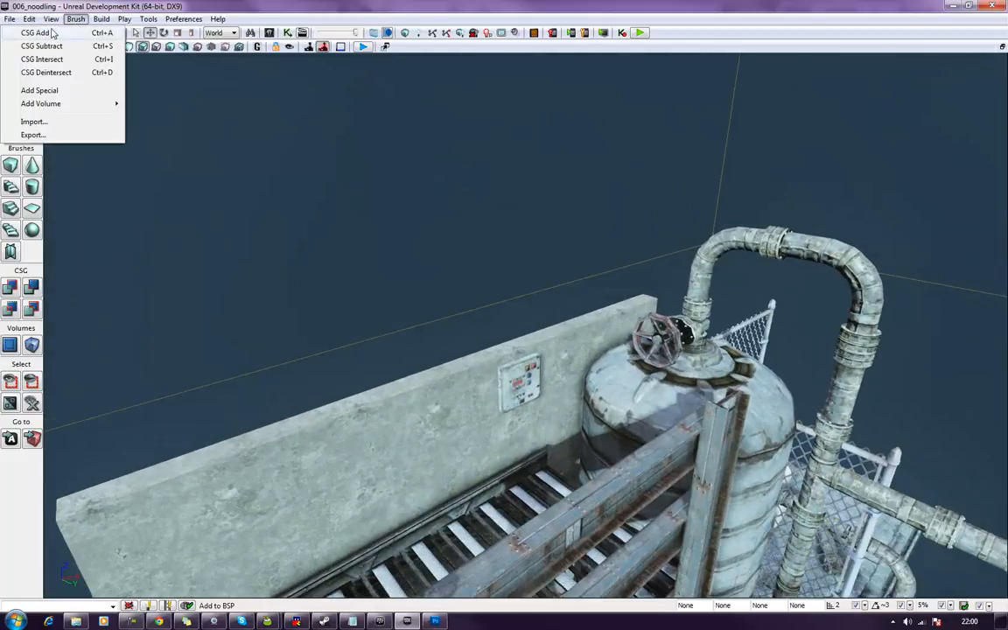
mouse_move(54, 40)
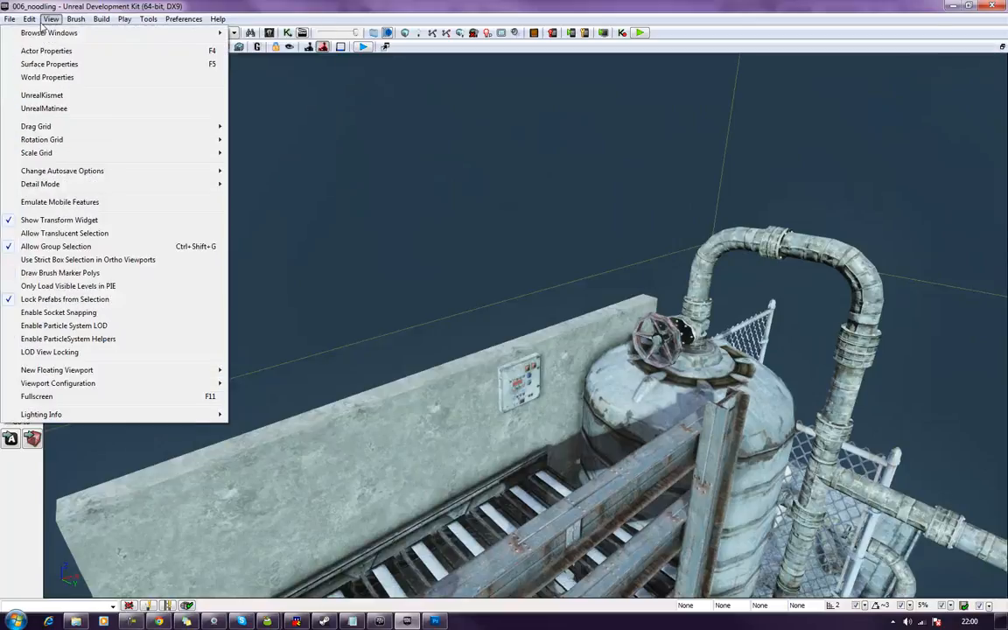
left_click(272, 33)
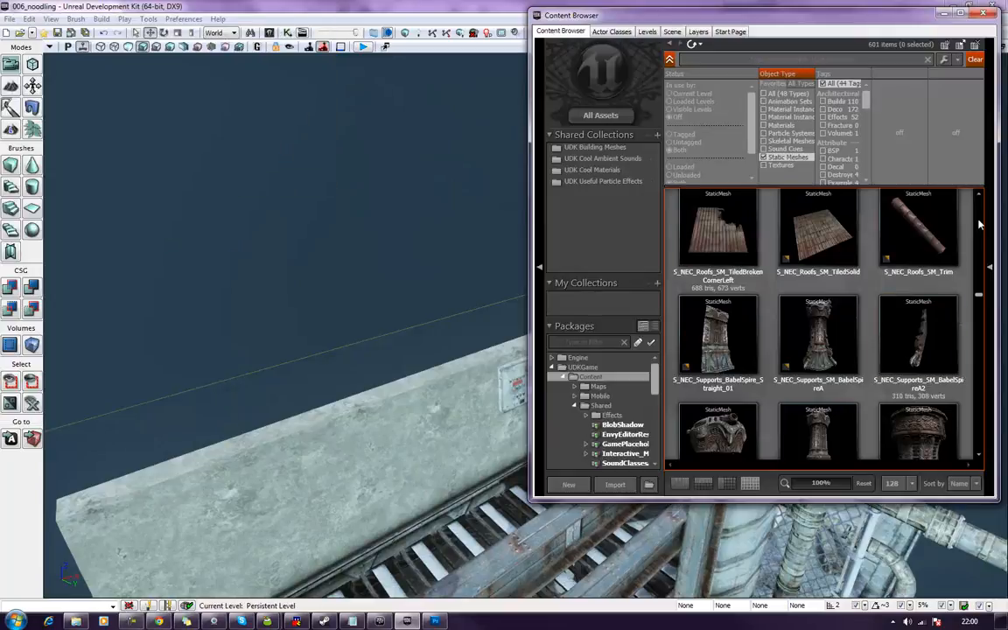
scroll(979, 225, "up", 10)
scroll(980, 225, "up", 15)
scroll(980, 225, "up", 15)
scroll(979, 225, "up", 10)
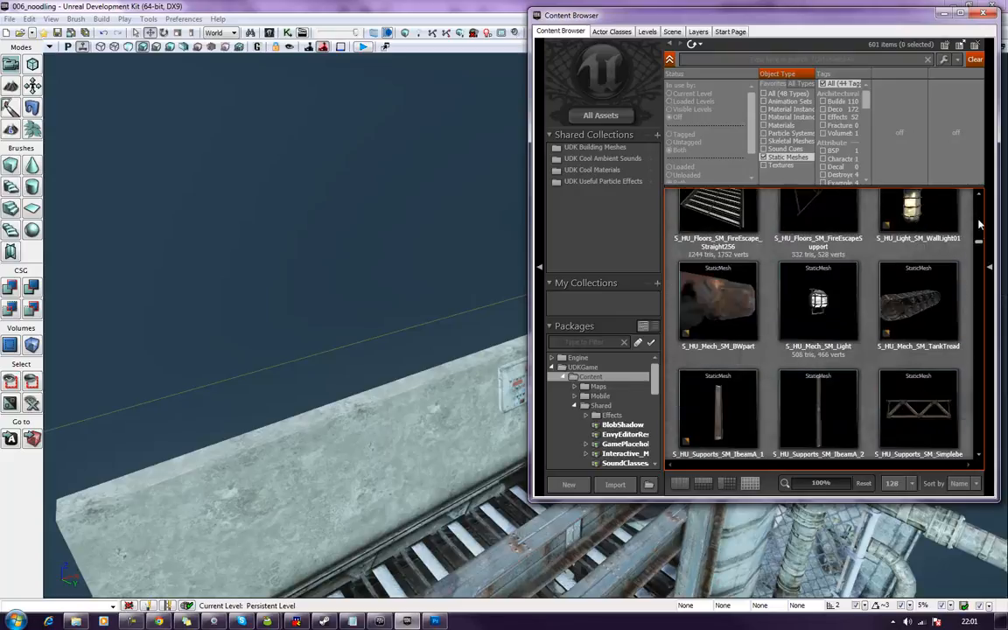
scroll(980, 202, "up", 3)
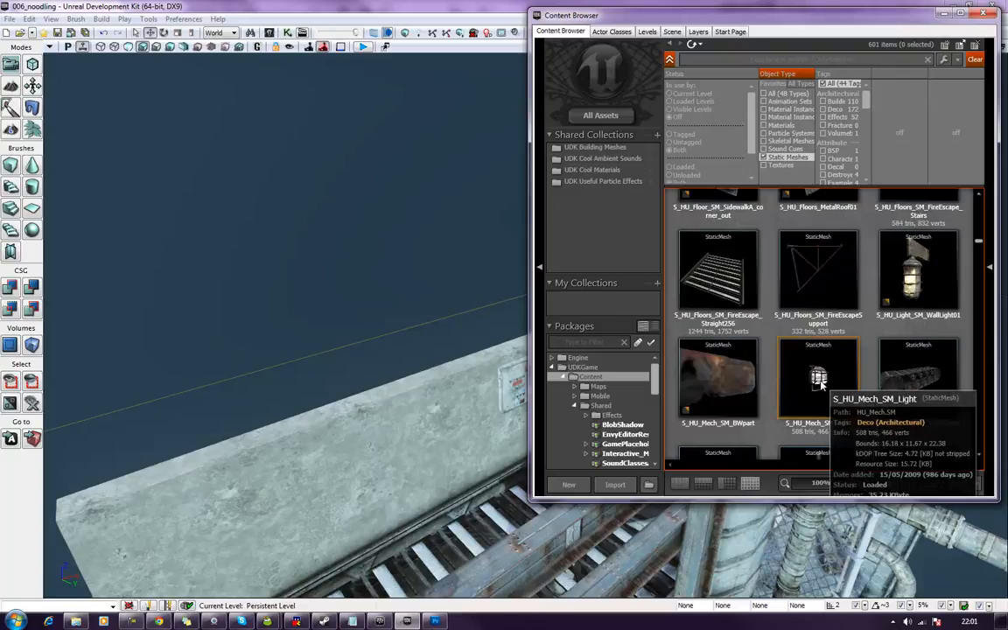
Place S_HU_Mech_SM_Light lamps along the concrete wall next to the control box above the metal stairs.
left_click_drag(820, 379, 464, 473)
right_click_drag(456, 421, 479, 418)
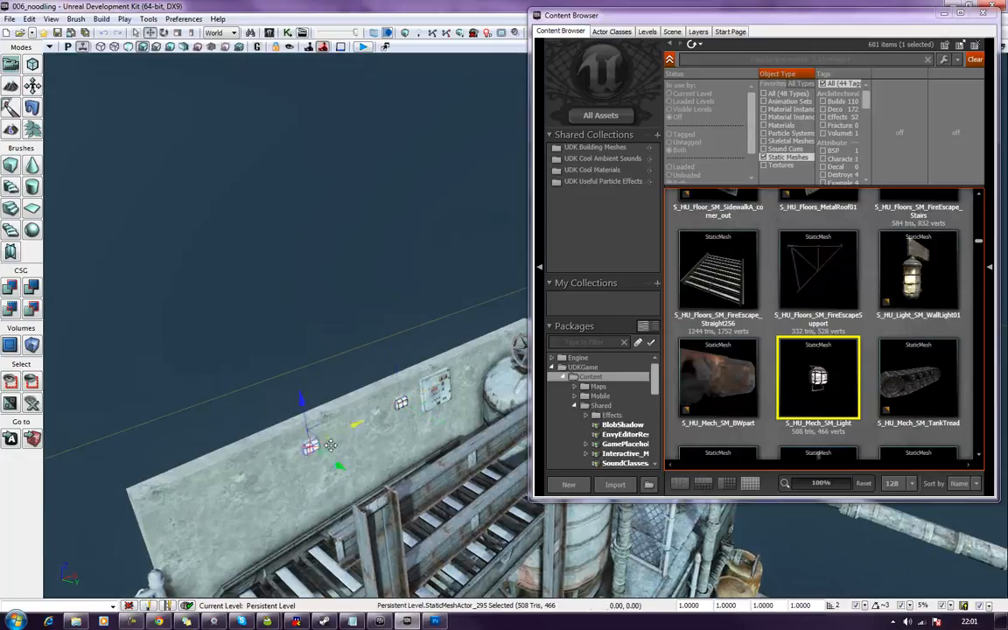
left_click_drag(263, 476, 455, 368)
Add an S_HU_Mech_SM_Light lamp to the front of the fan housing beside its control panel and rotate it 180°.
right_click_drag(456, 368, 464, 403)
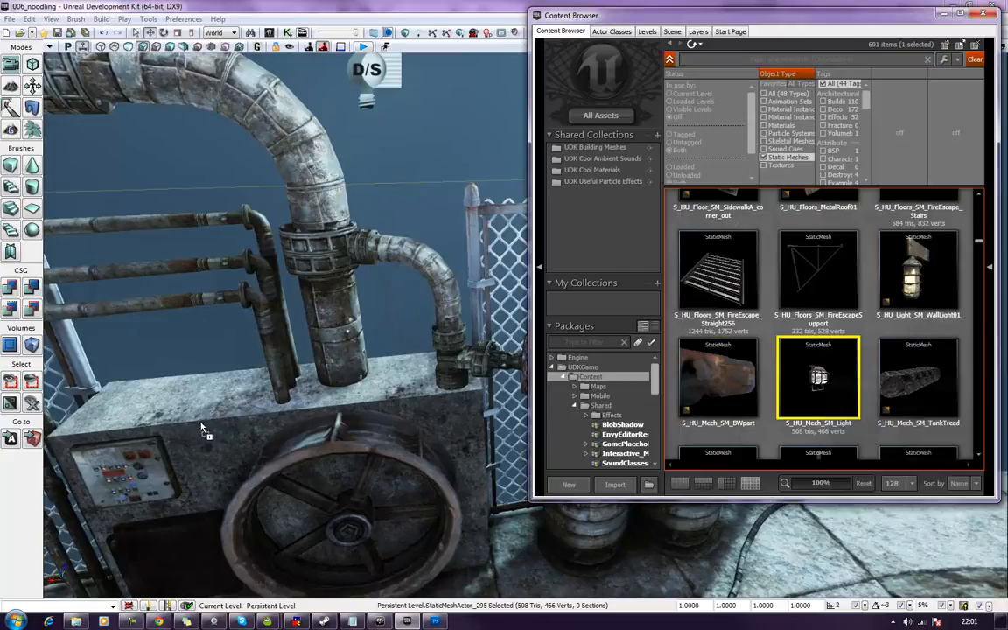
left_click_drag(199, 457, 200, 453)
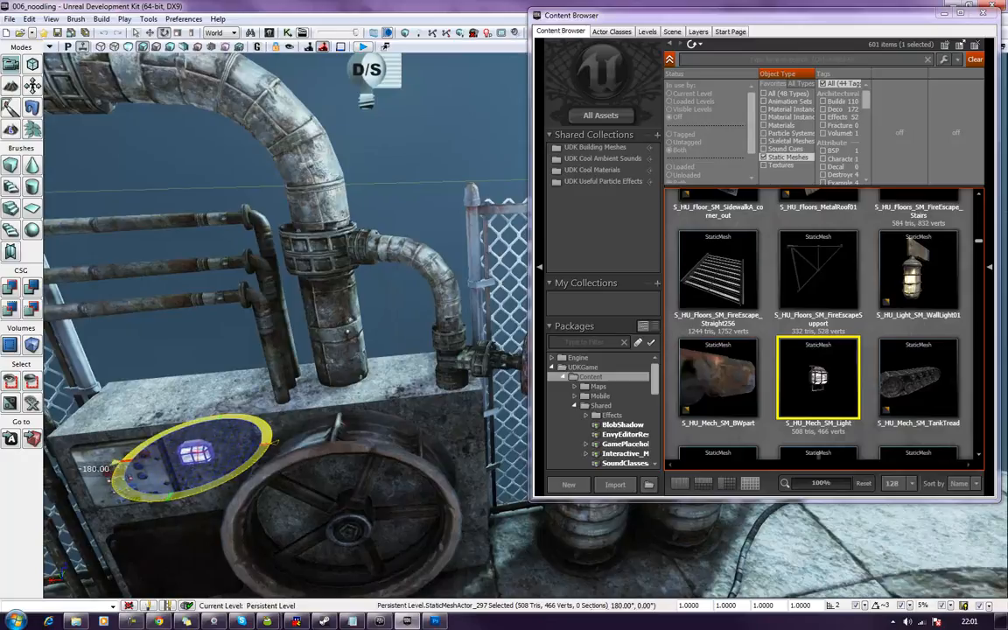
left_click_drag(185, 492, 184, 490)
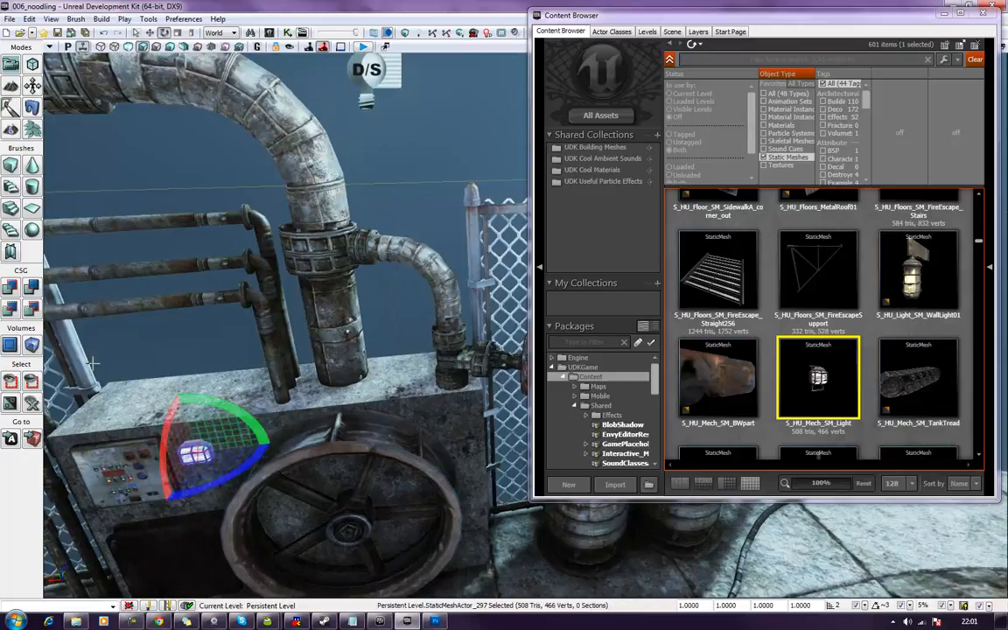
key("Escape")
Place another S_HU_Mech_SM_Light lamp on the dark wall below the drain grate and rotate it to face outward.
right_click_drag(350, 324, 425, 382)
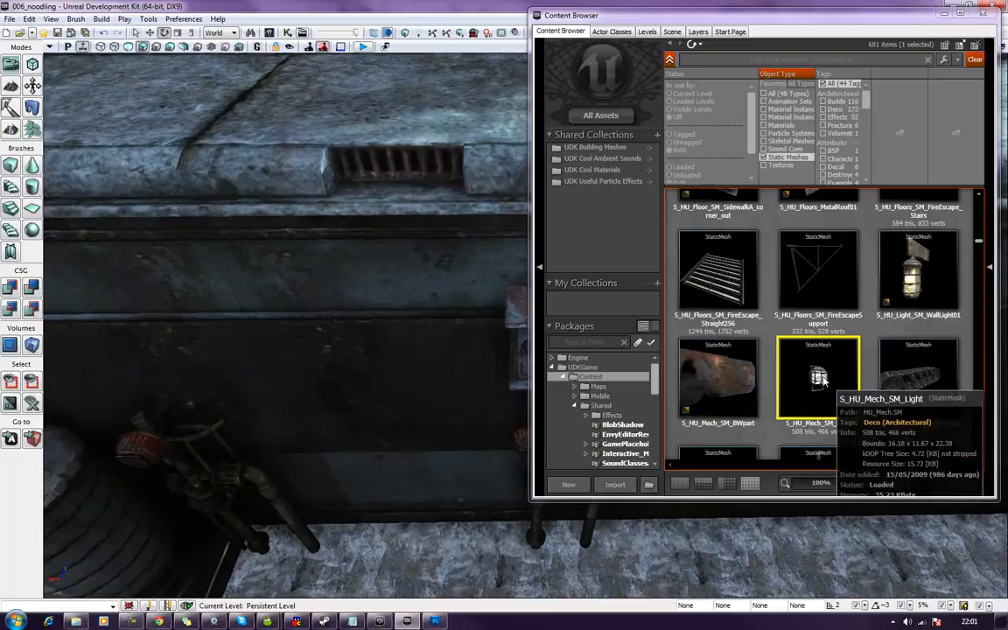
left_click_drag(831, 394, 346, 354)
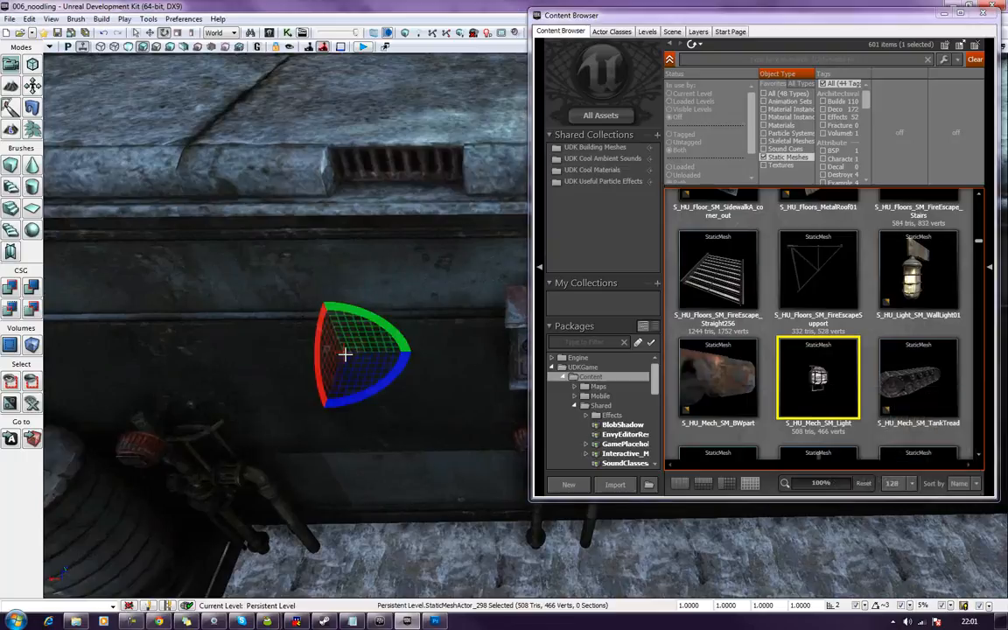
left_click_drag(407, 359, 271, 357)
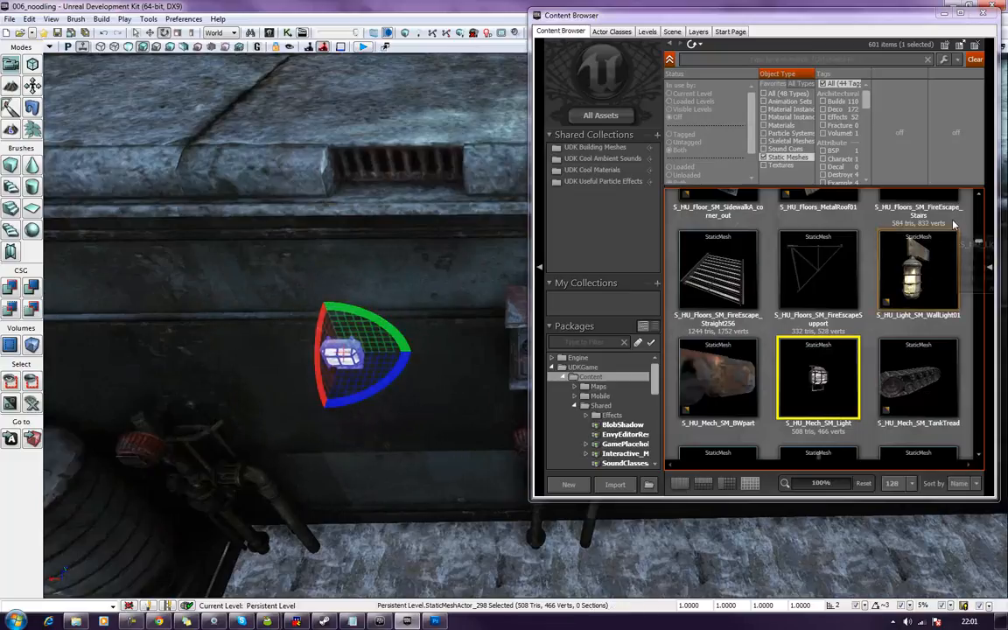
Try the S_HU_Light_SM_WallLight01 mesh on the dark wall beside the placed lamp and delete it.
left_click_drag(919, 271, 438, 256)
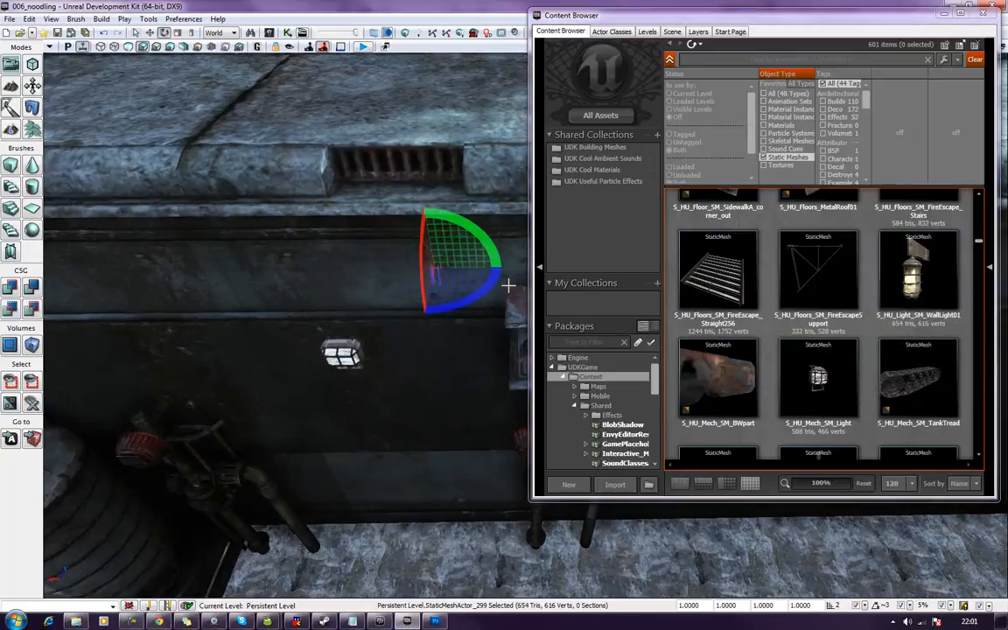
left_click_drag(495, 274, 403, 280)
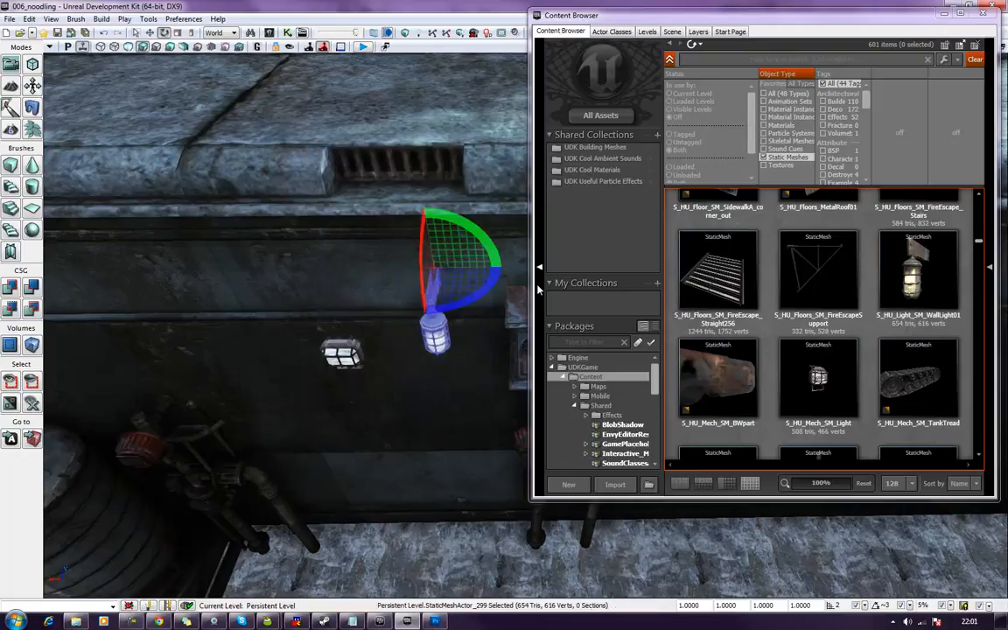
key("Delete")
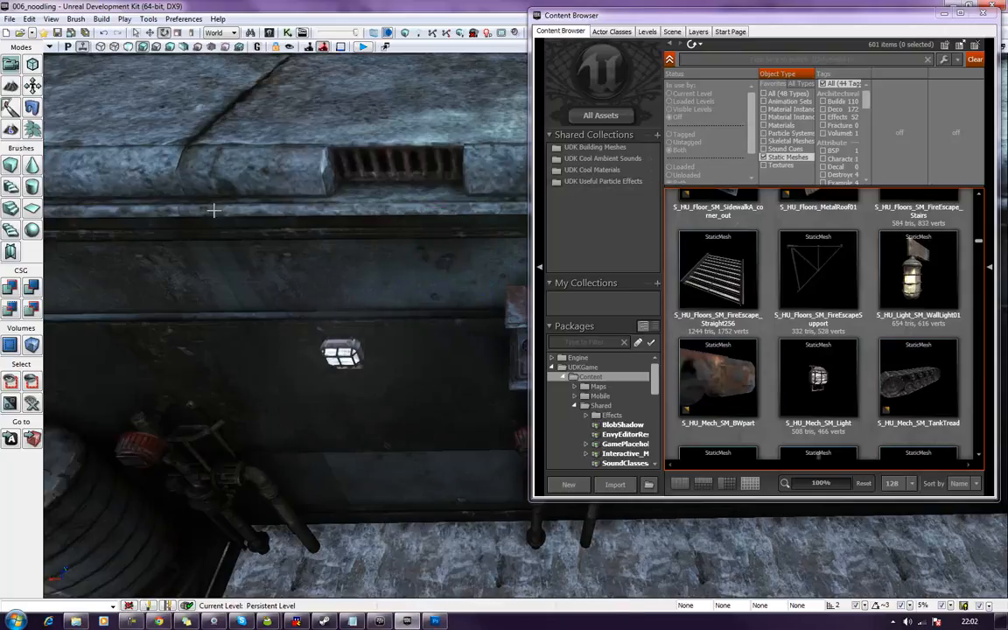
Close the Content Browser and examine the decorated level from above the lower stairs.
right_click_drag(342, 350, 469, 368)
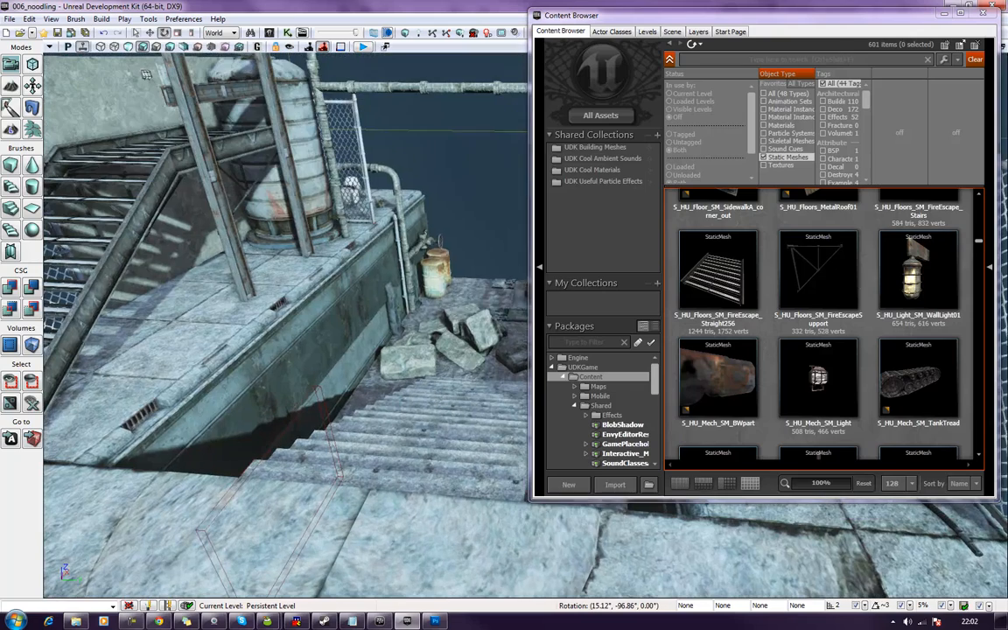
left_click(983, 19)
right_click_drag(584, 268, 579, 210)
key("d")
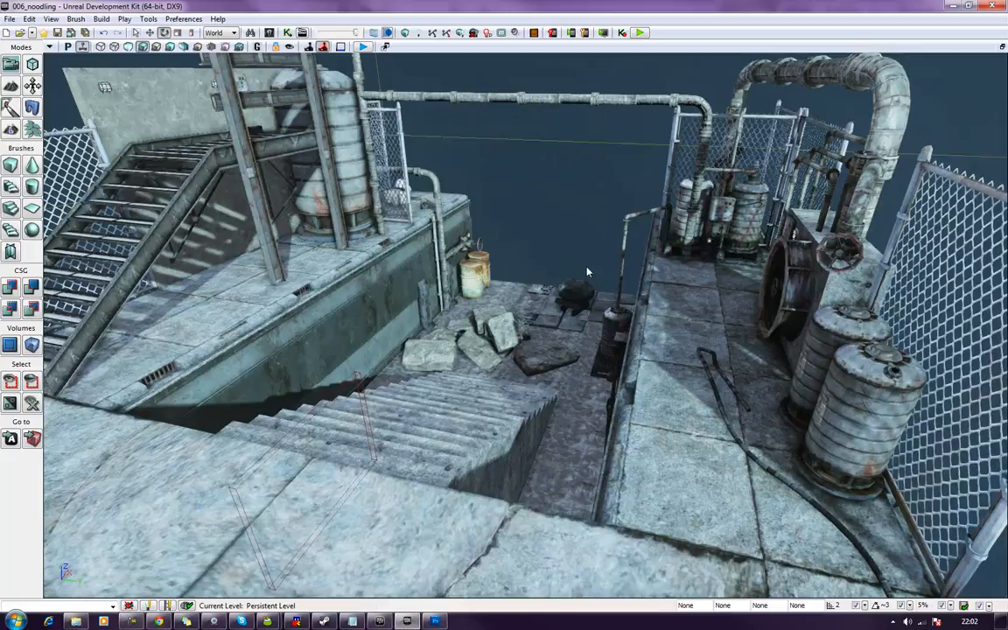